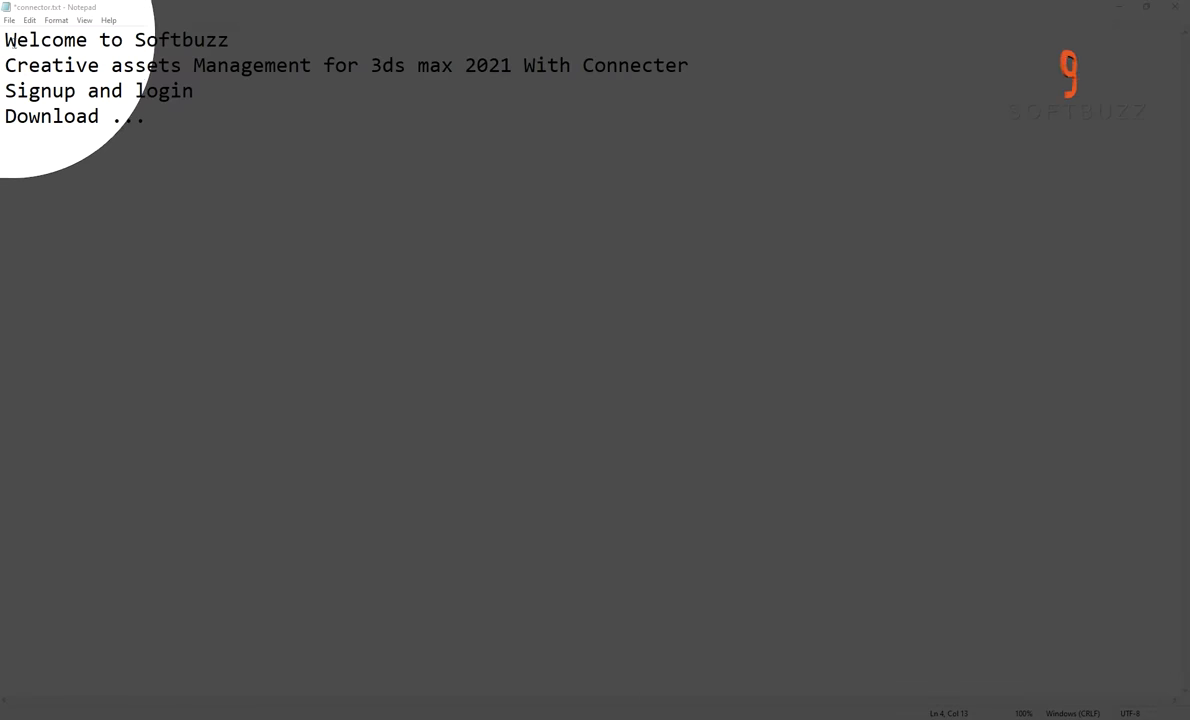
Highlight the 'Welcome to Softbuzz' line in connector.txt
left_click_drag(5, 40, 229, 44)
Highlight the Creative assets Management, Signup and login, and Download lines, then switch to Chrome
left_click_drag(5, 66, 695, 84)
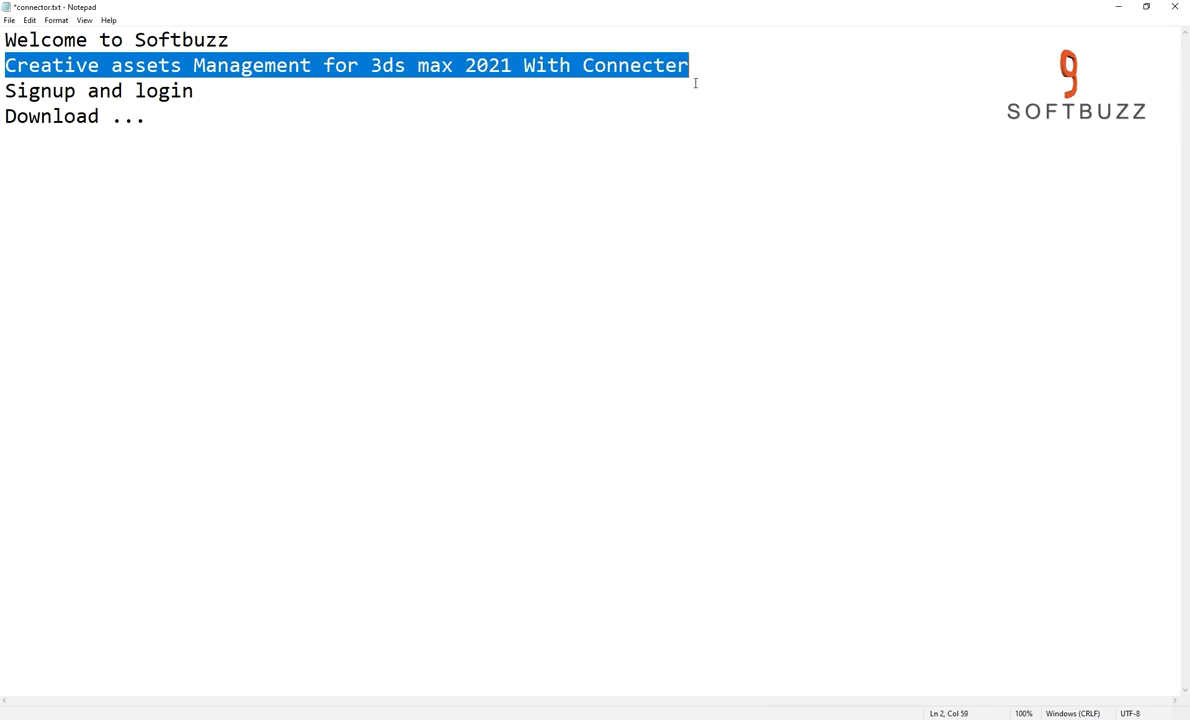
left_click_drag(8, 95, 133, 105)
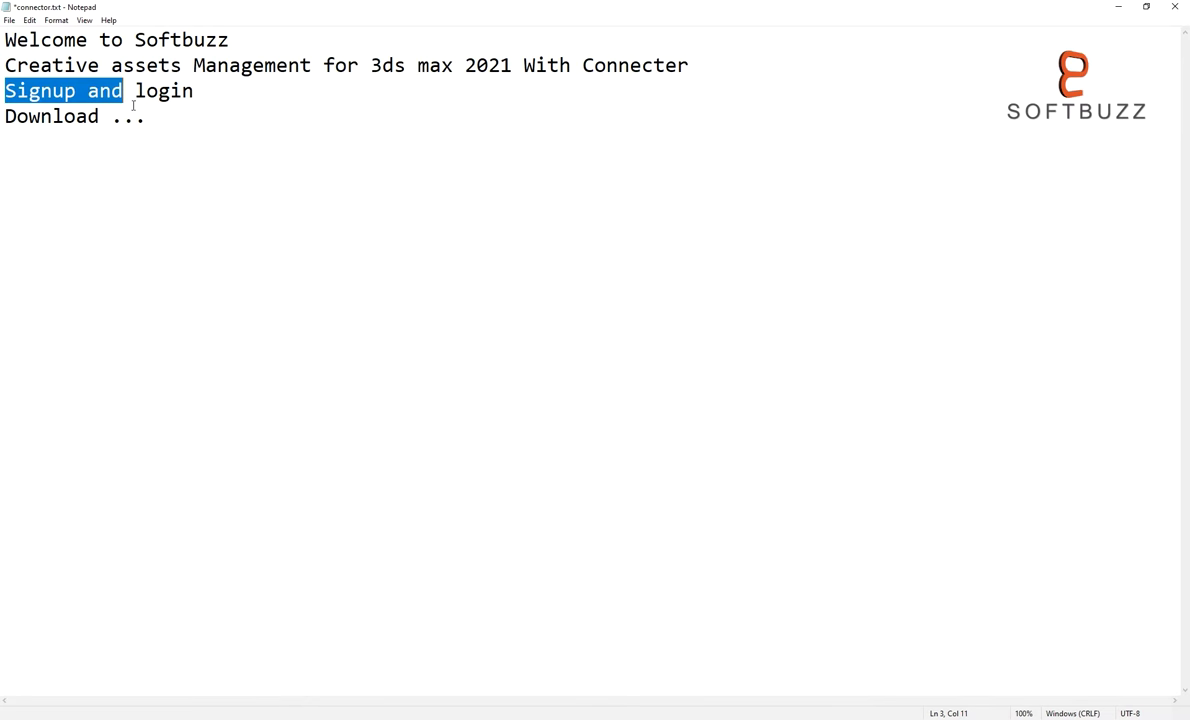
left_click_drag(5, 117, 150, 121)
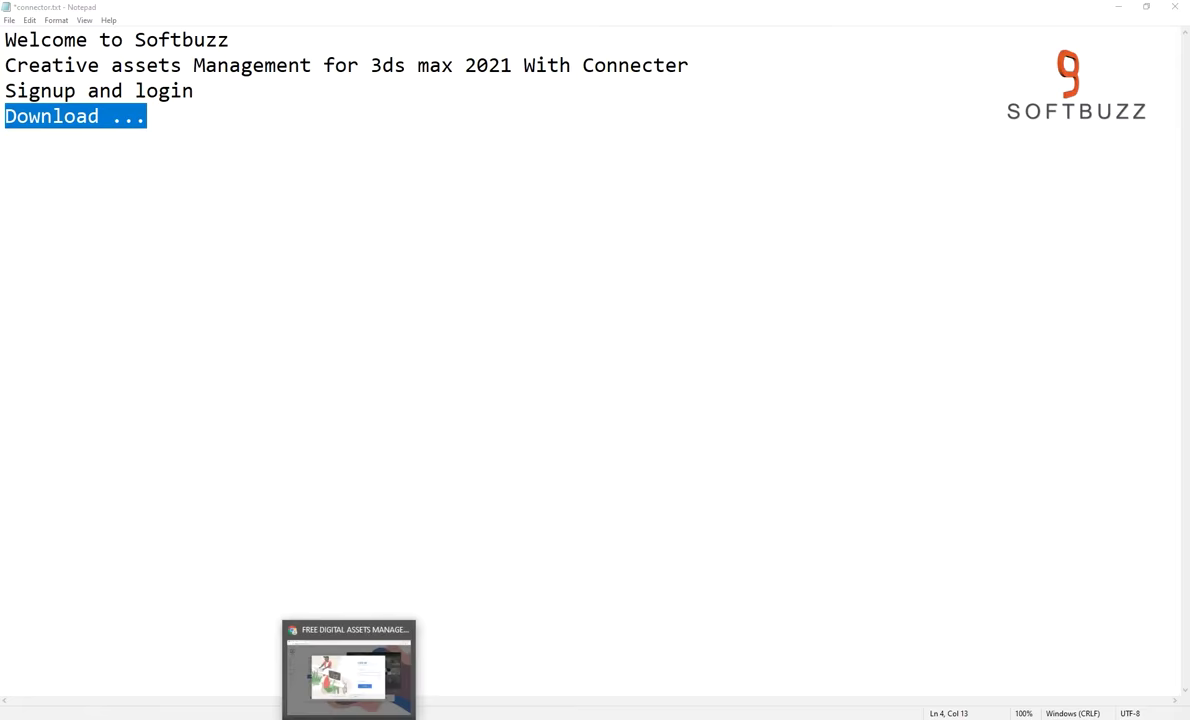
mouse_move(348, 705)
left_click(365, 674)
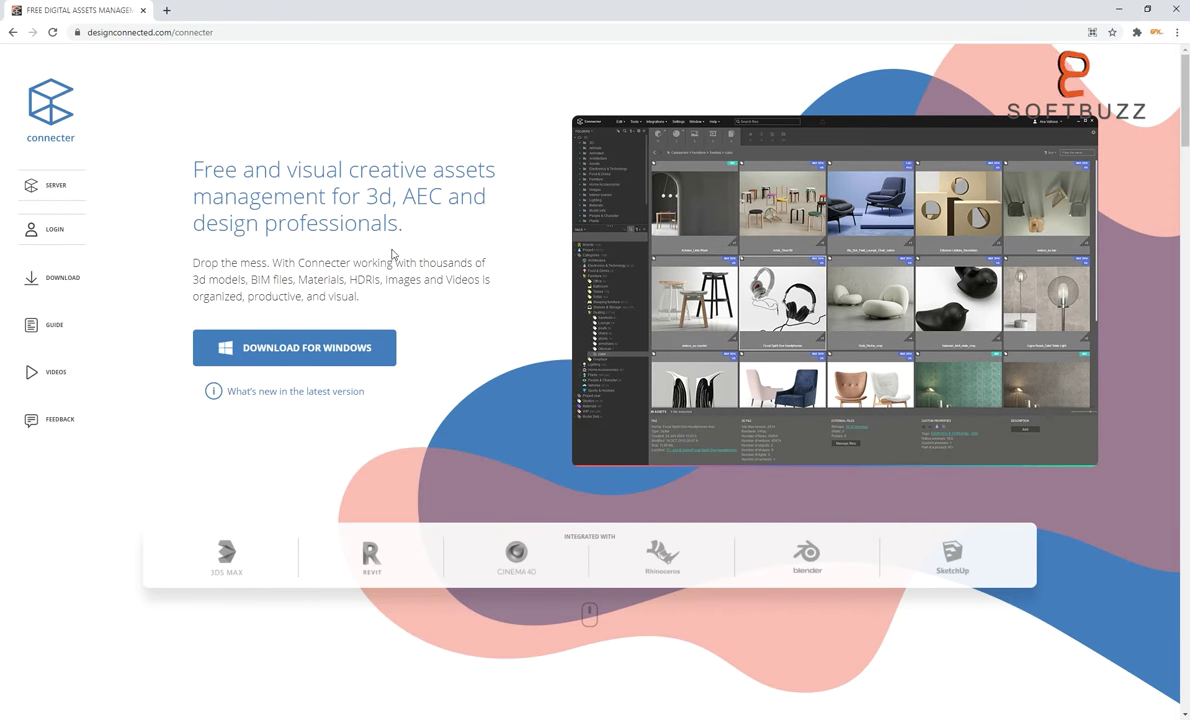
mouse_move(209, 178)
left_mouse_down()
mouse_move(364, 199)
mouse_move(406, 244)
left_mouse_up()
scroll(406, 297, "down", 3)
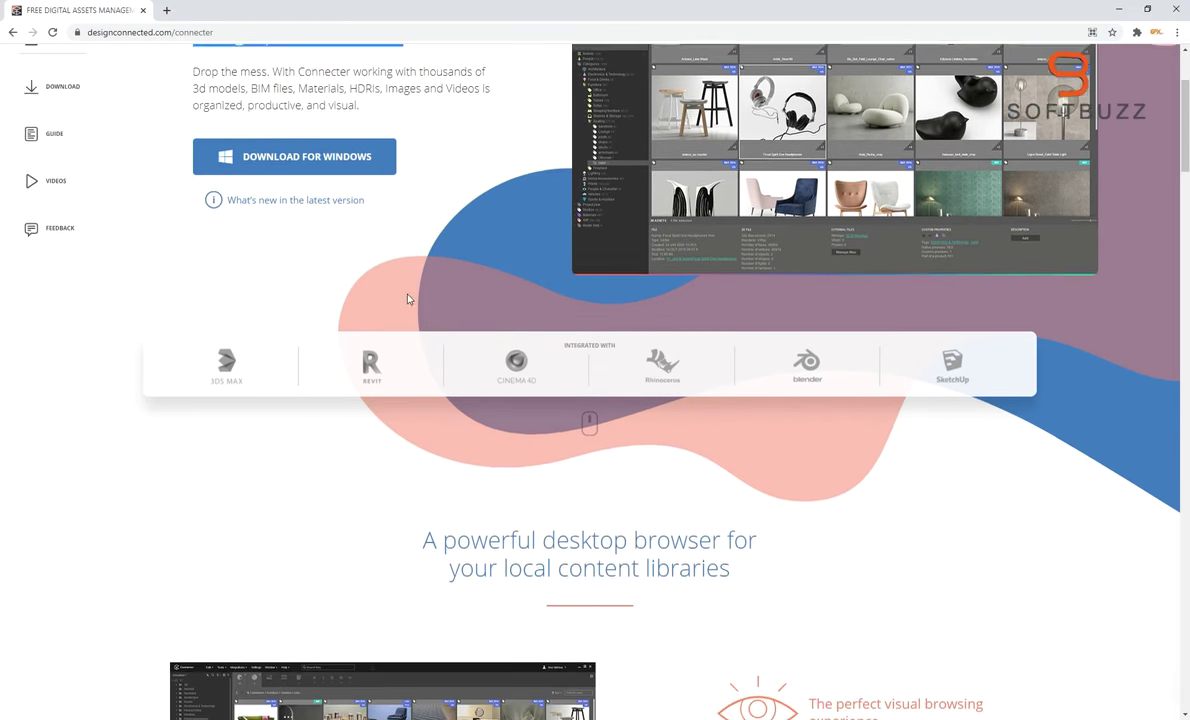
key("F4")
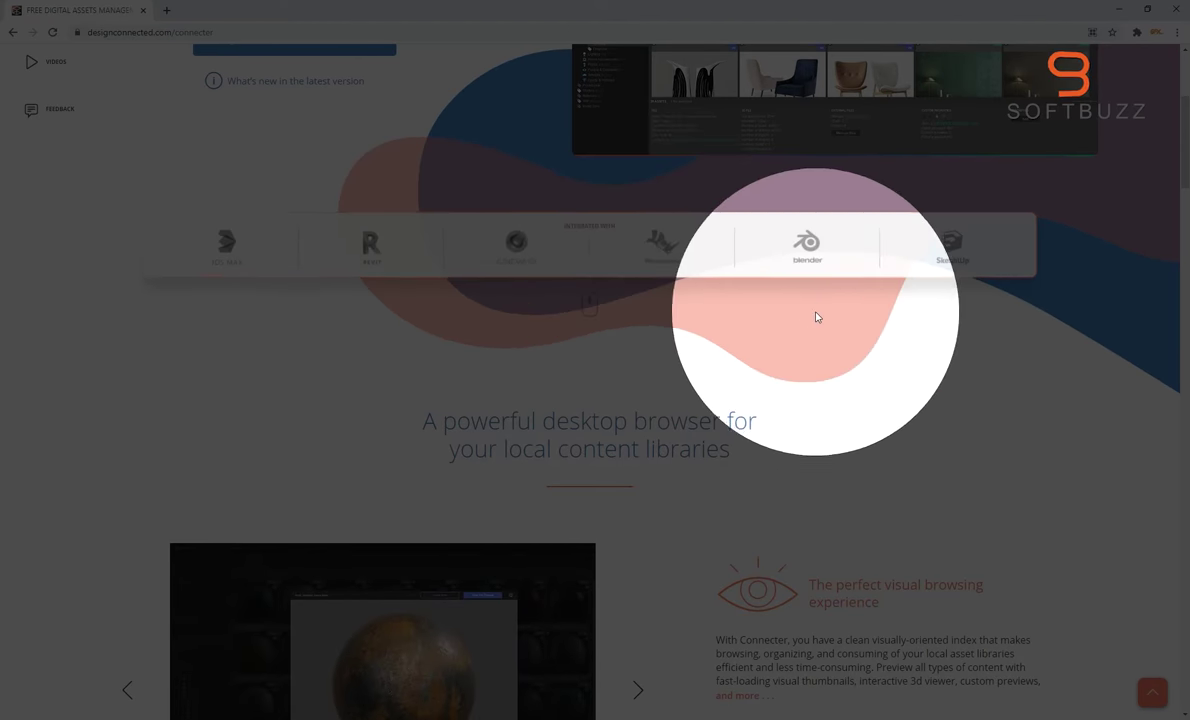
key("F4")
scroll(815, 319, "down", 4)
scroll(760, 260, "up", 1)
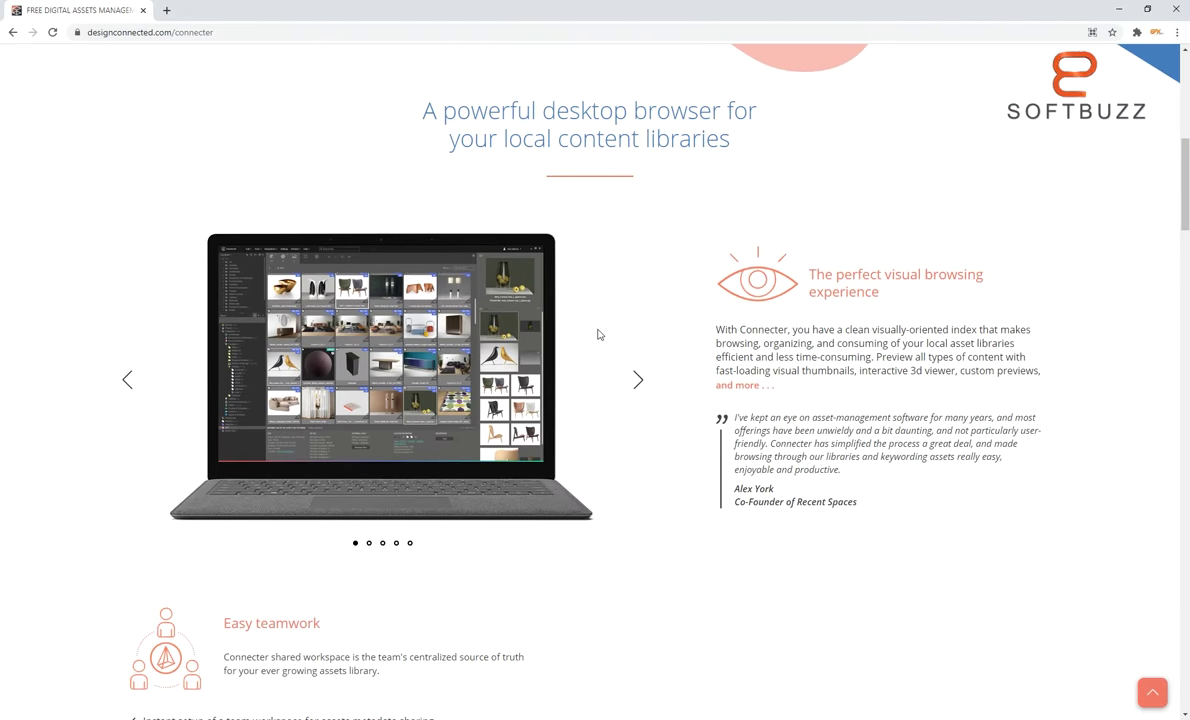
scroll(598, 334, "down", 5)
scroll(595, 356, "down", 5)
scroll(595, 356, "down", 5)
scroll(595, 358, "down", 3)
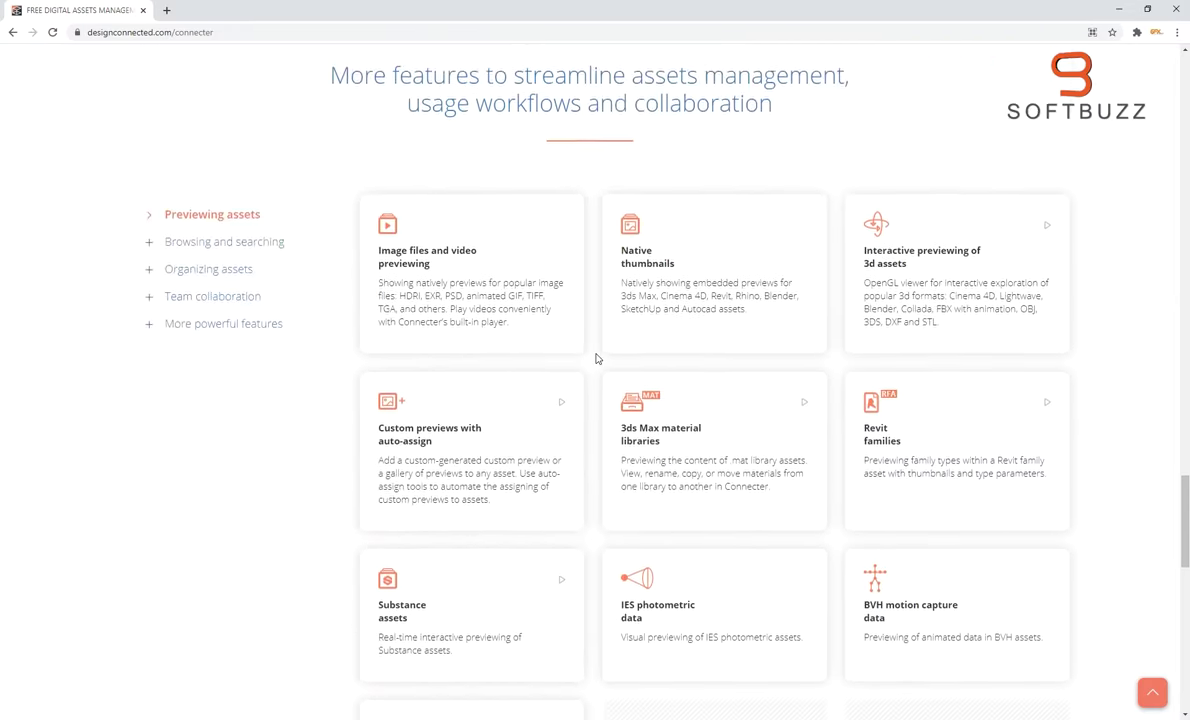
scroll(595, 358, "down", 5)
left_click_drag(1184, 590, 1175, 133)
scroll(1175, 133, "up", 1)
key("F4")
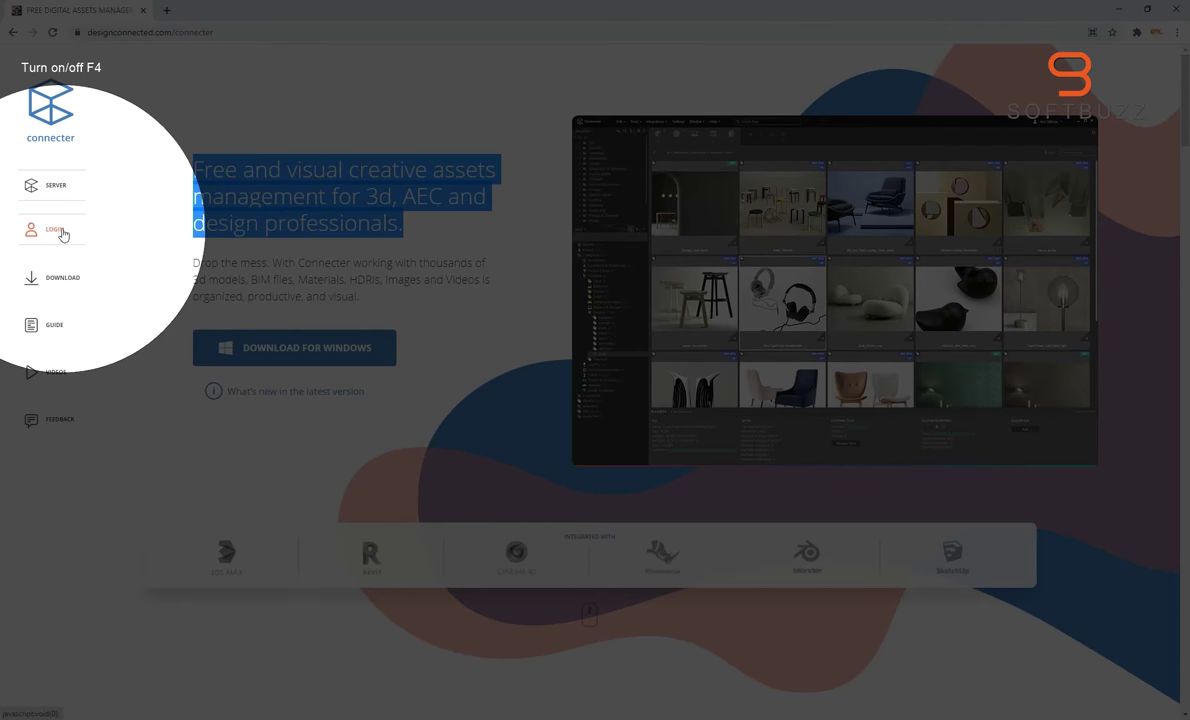
Log in to the Connecter site with a Design Connected username and password
left_click(56, 229)
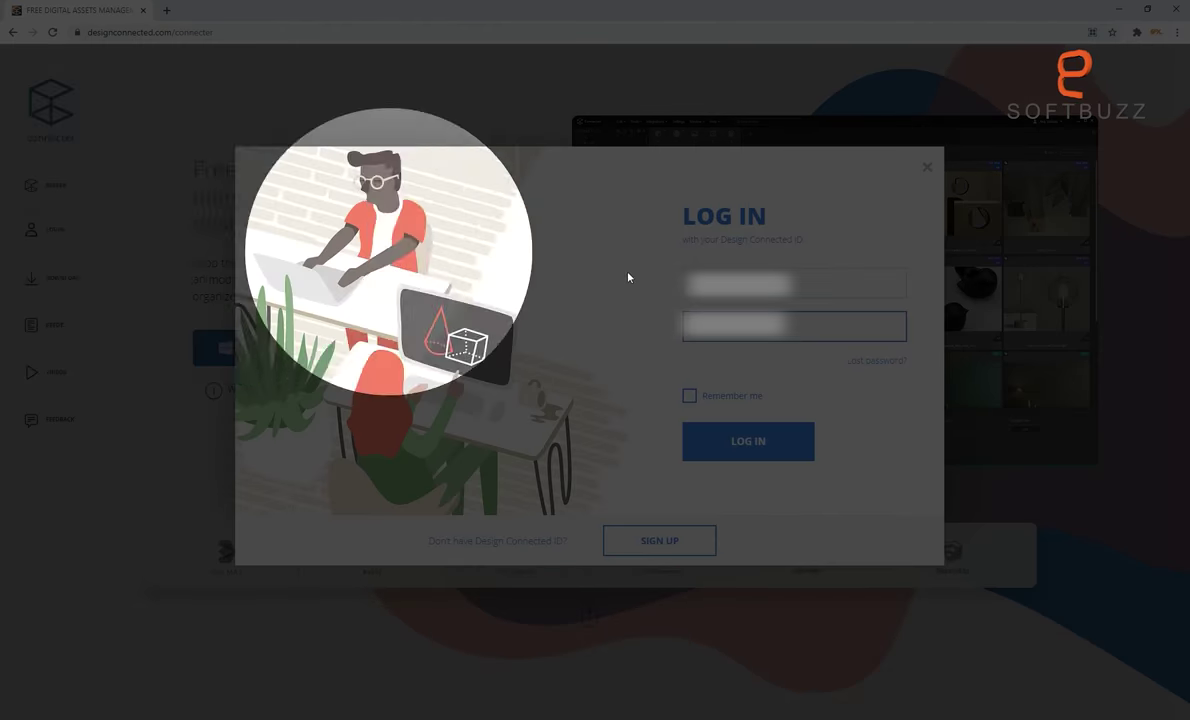
key("F4")
left_click(740, 284)
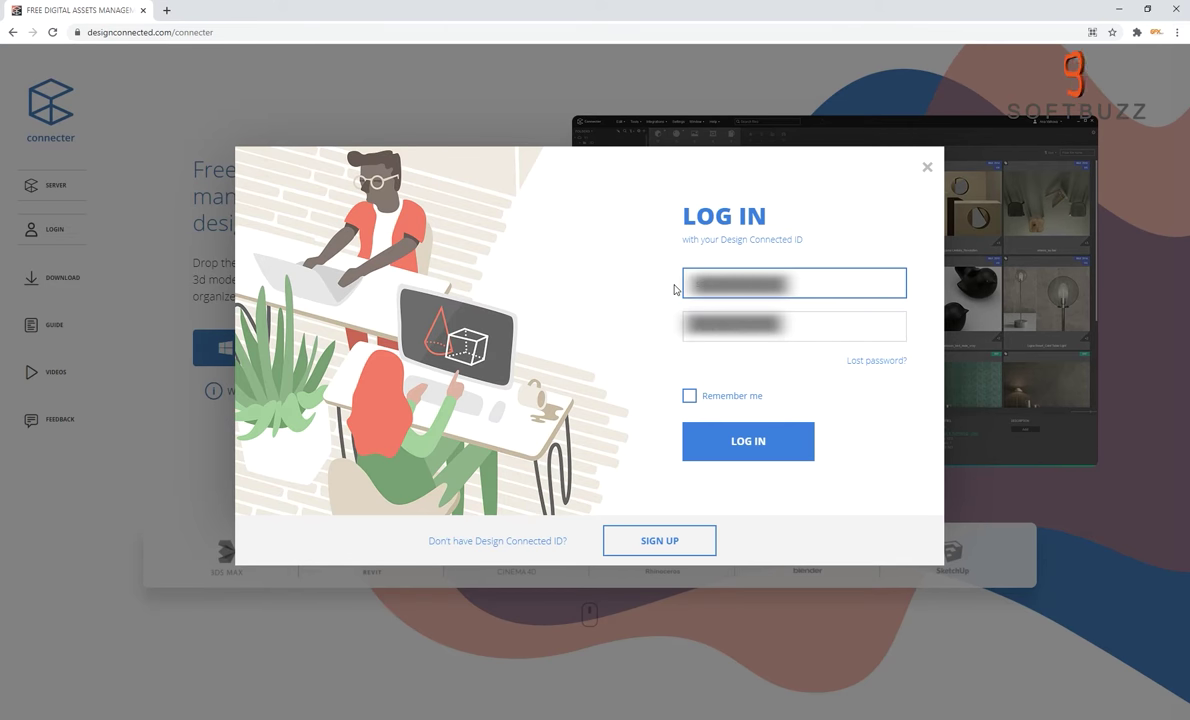
key("Tab")
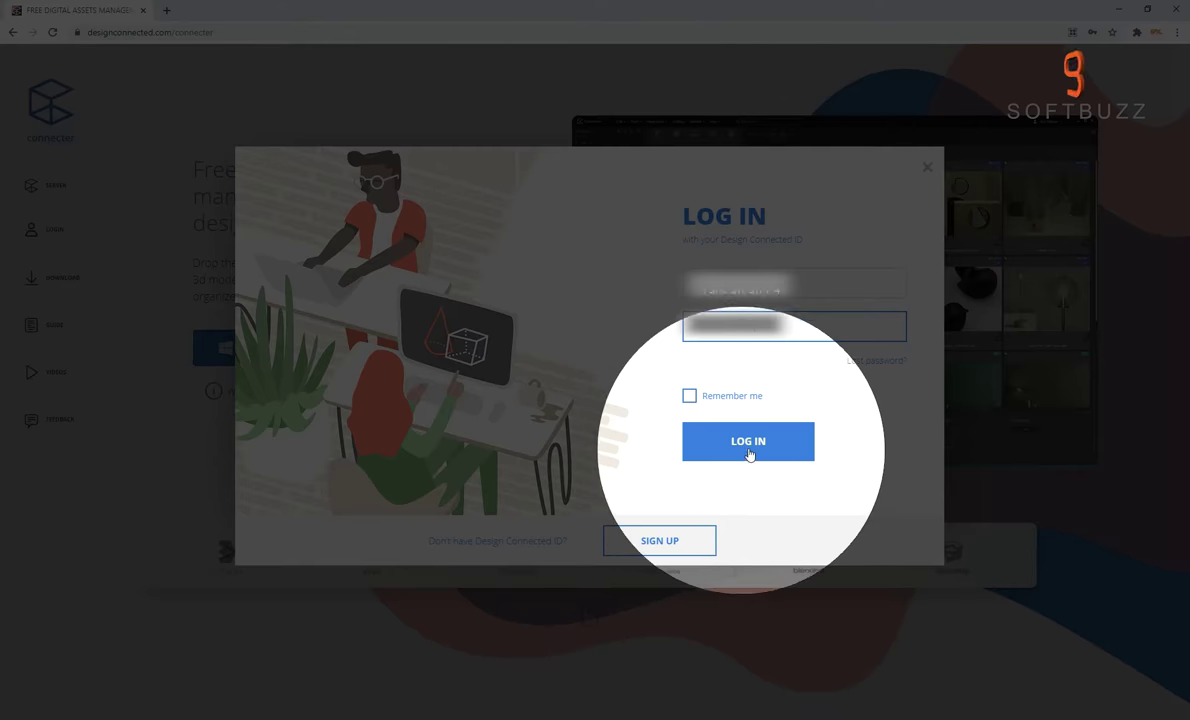
left_click(751, 446)
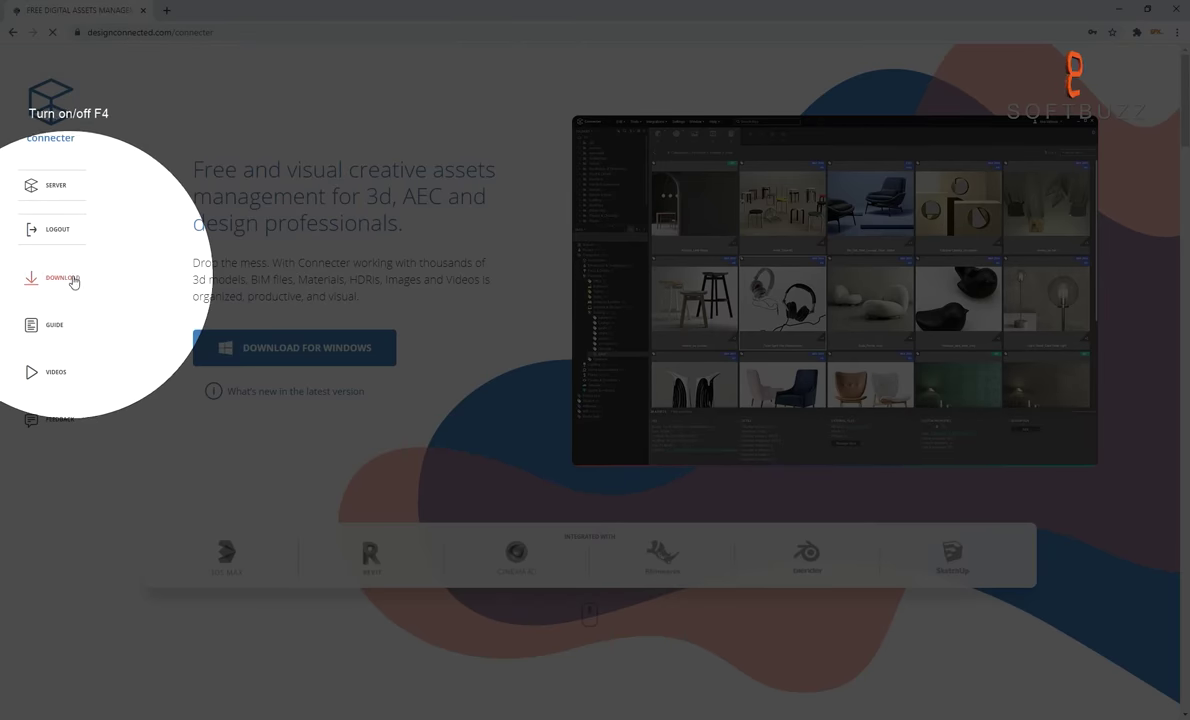
Start the Connecter_Setup_3.0.8 zip download in IDM, cancel it, and go to the setup folder
left_click(333, 357)
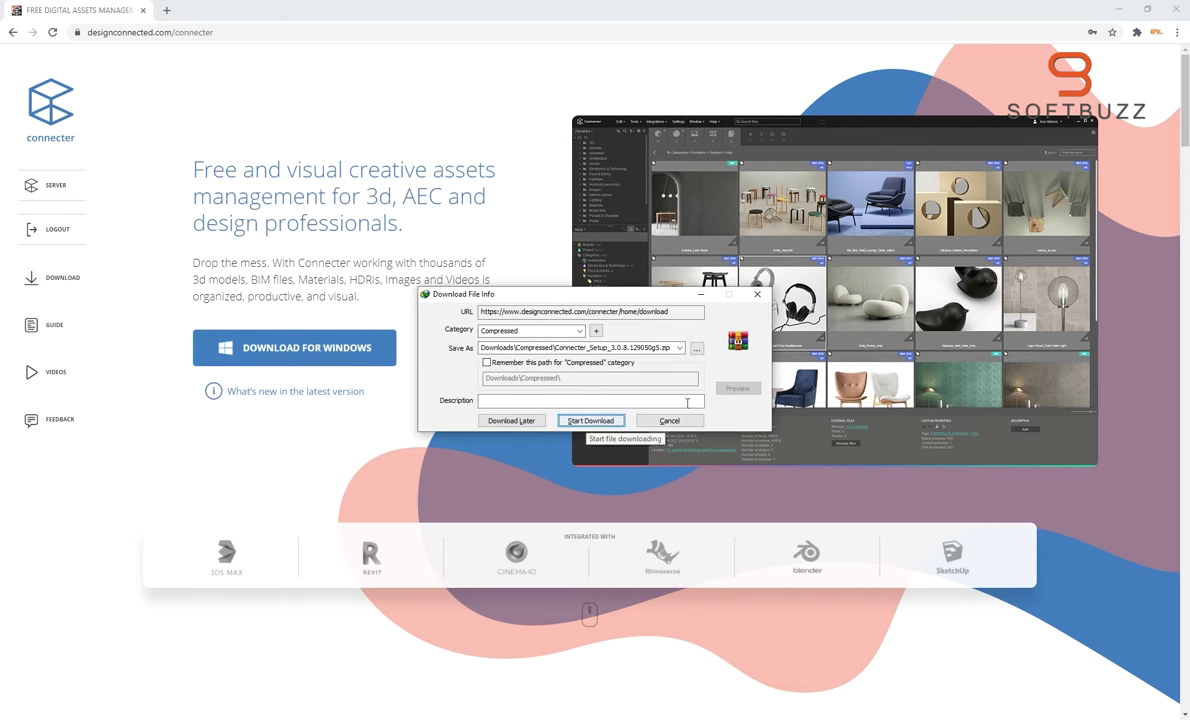
left_click(608, 420)
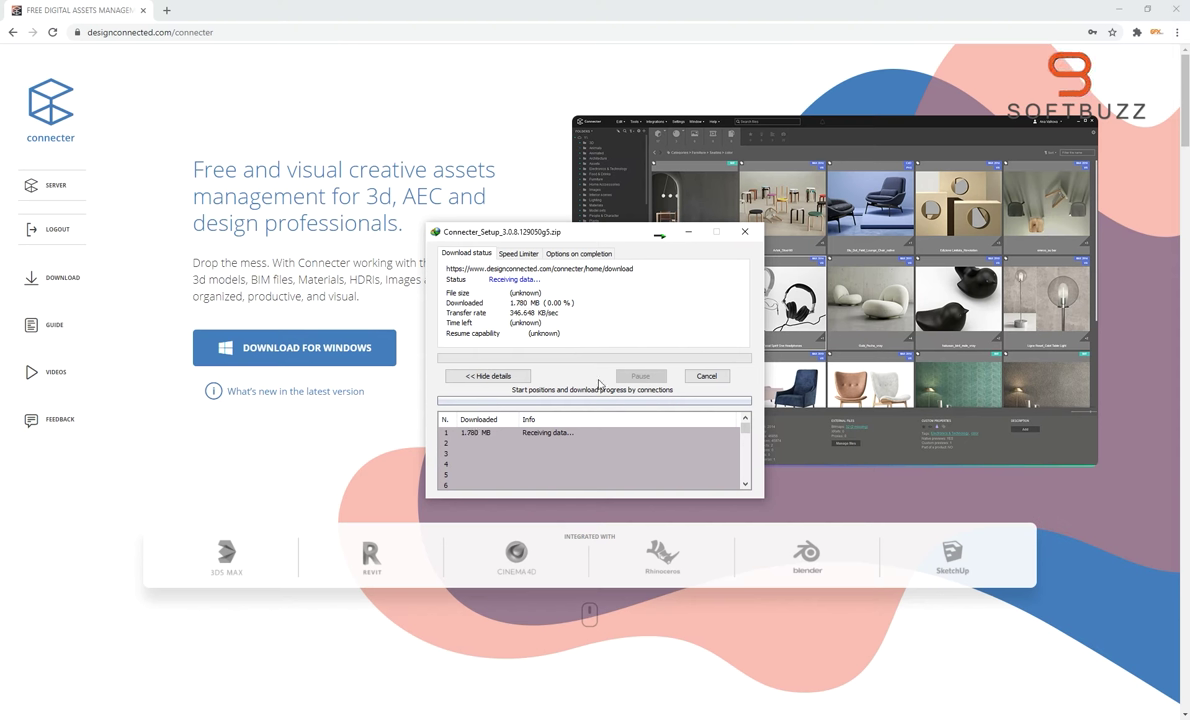
left_click(691, 379)
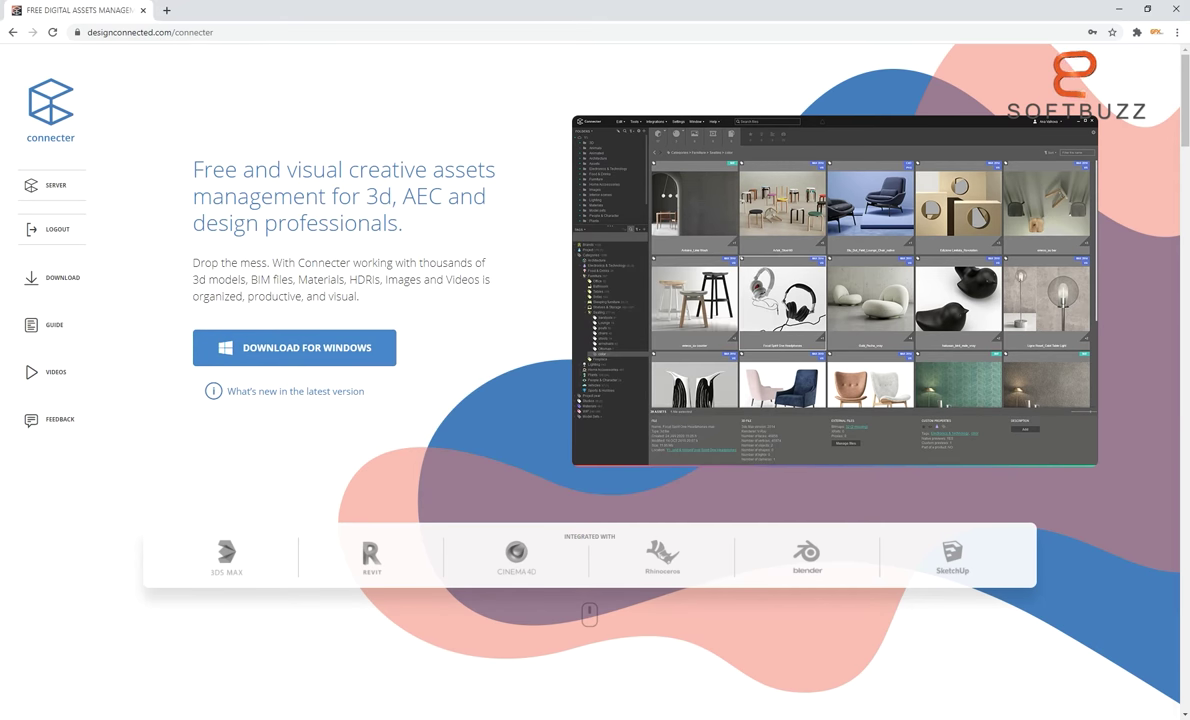
left_click(370, 662)
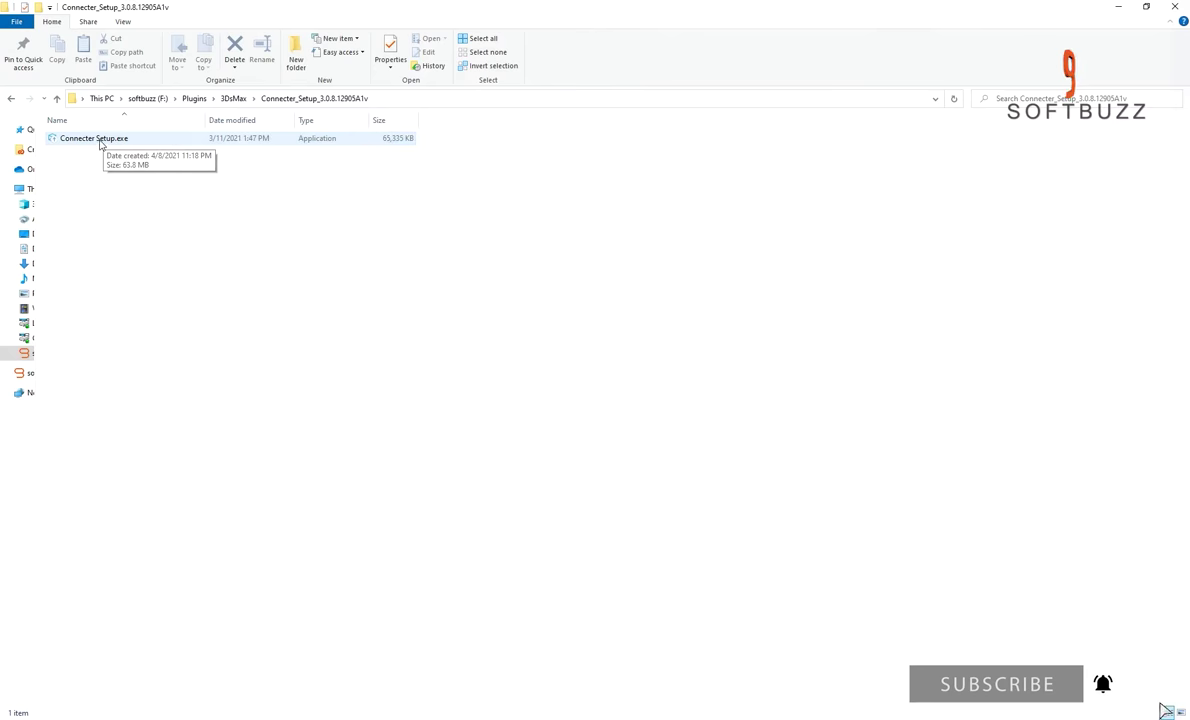
Run Connecter Setup.exe as administrator and complete the v3.0.8.12905 install wizard with default settings
right_click(100, 142)
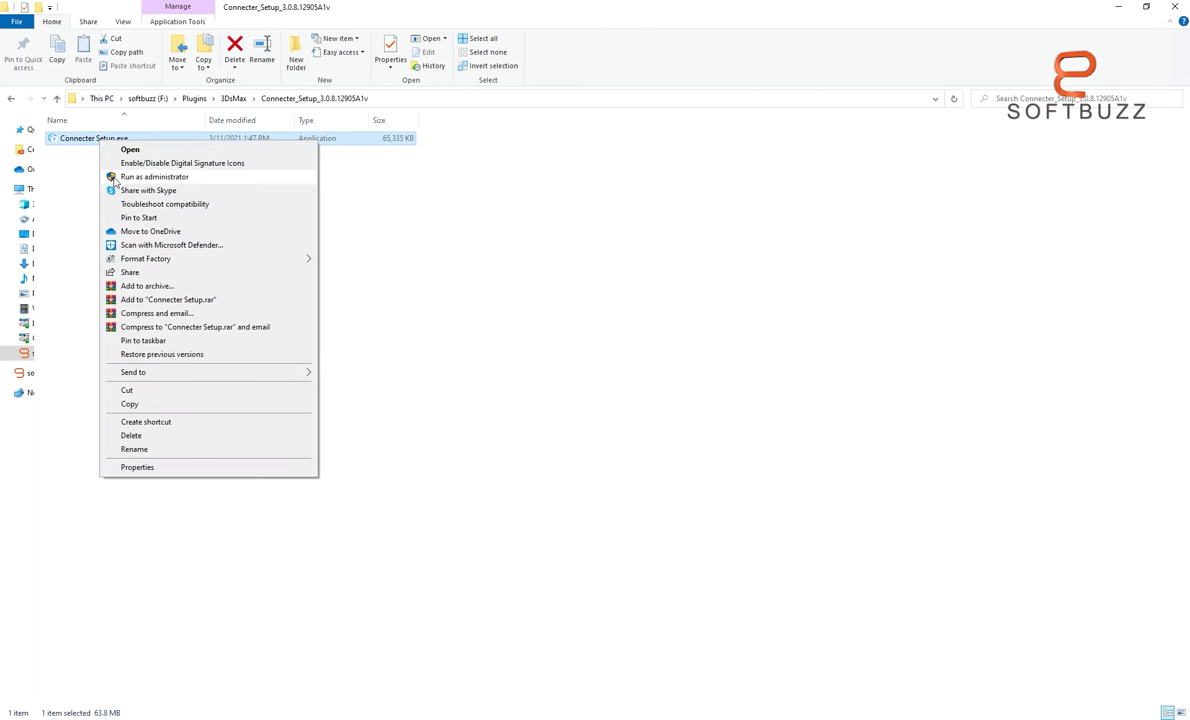
left_click(116, 180)
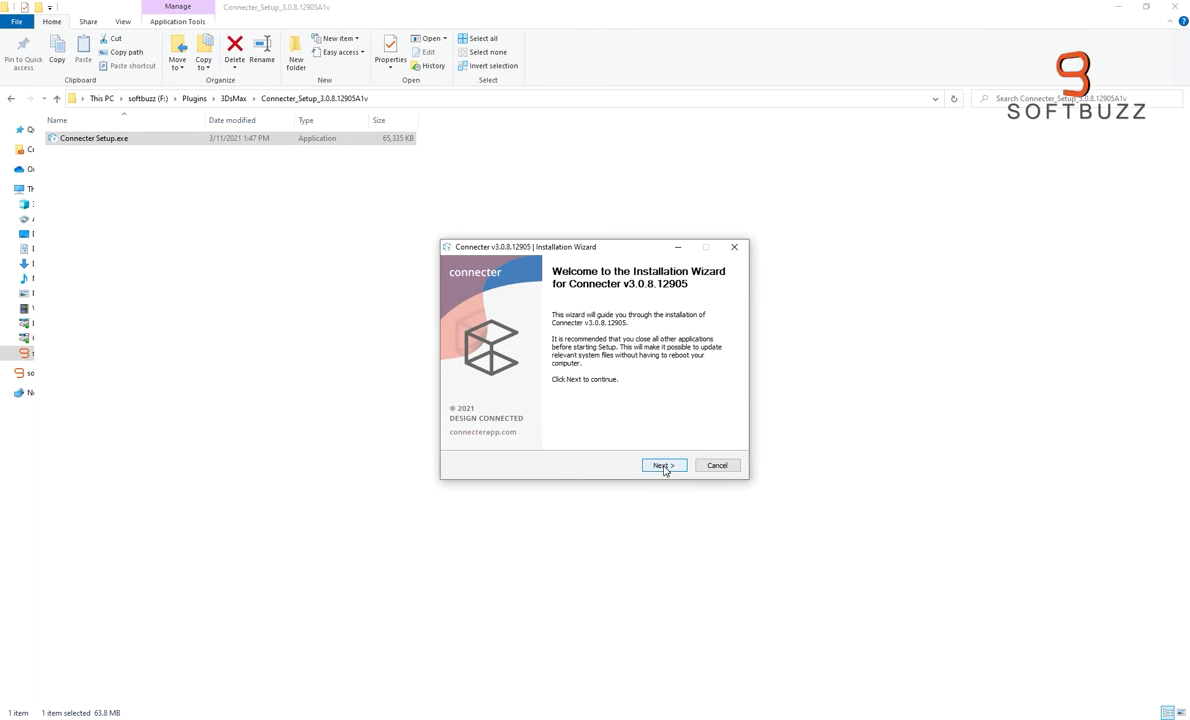
left_click(664, 467)
left_click(663, 466)
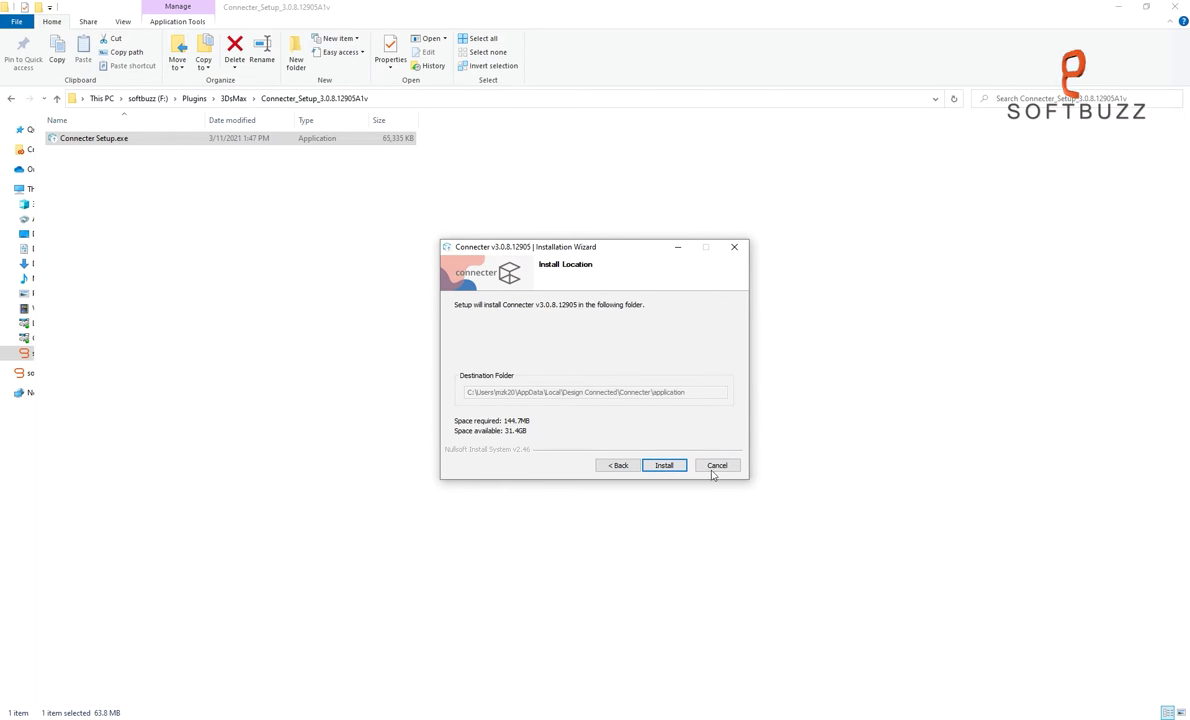
left_click(665, 467)
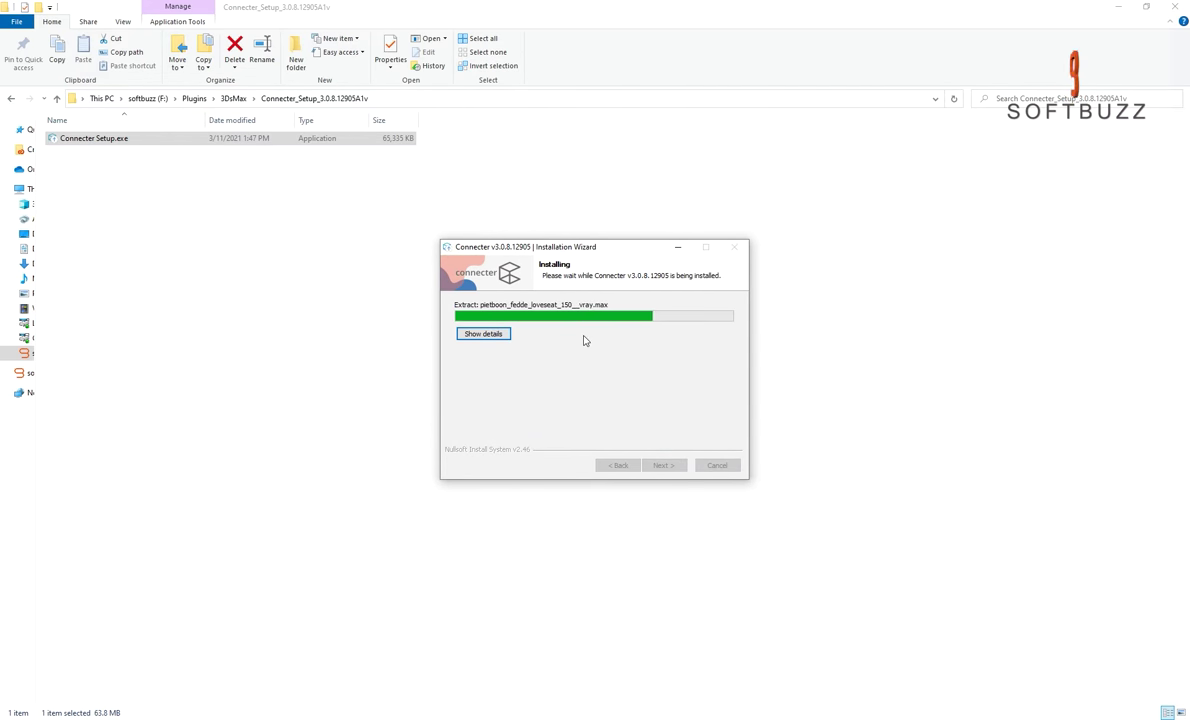
left_click(665, 466)
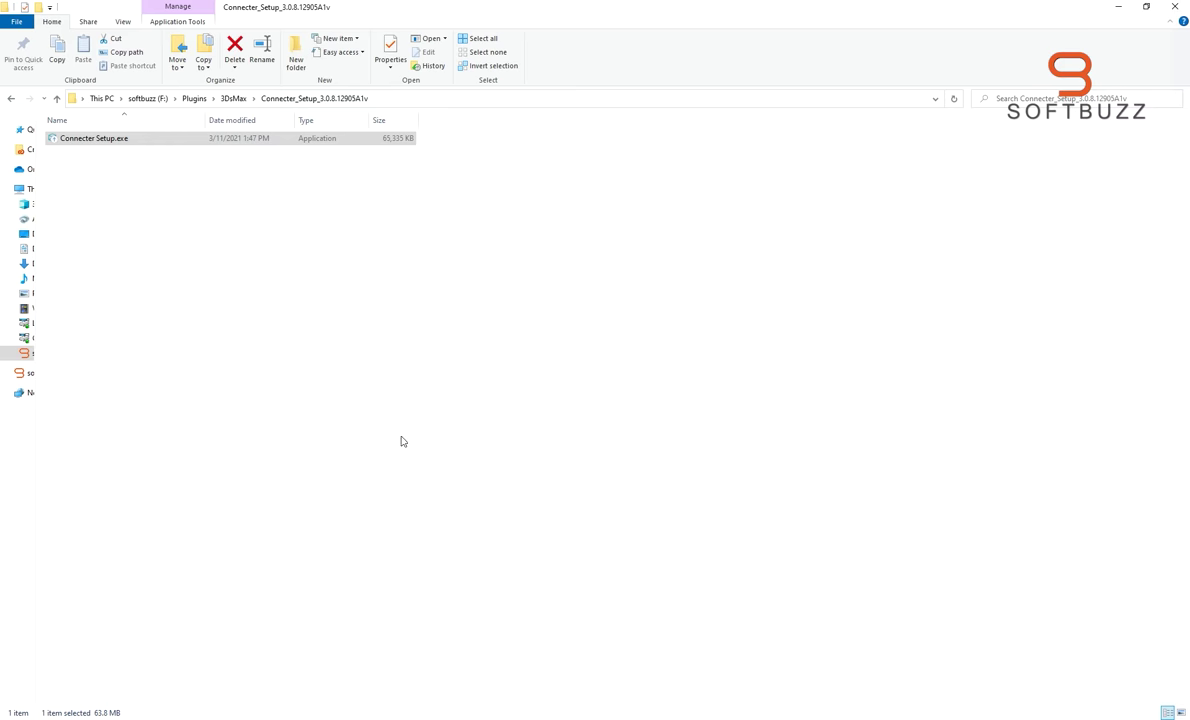
key("super")
Launch Connecter and browse its add-folder picker up to D:\Bank Data\Omcn Data
left_click(83, 364)
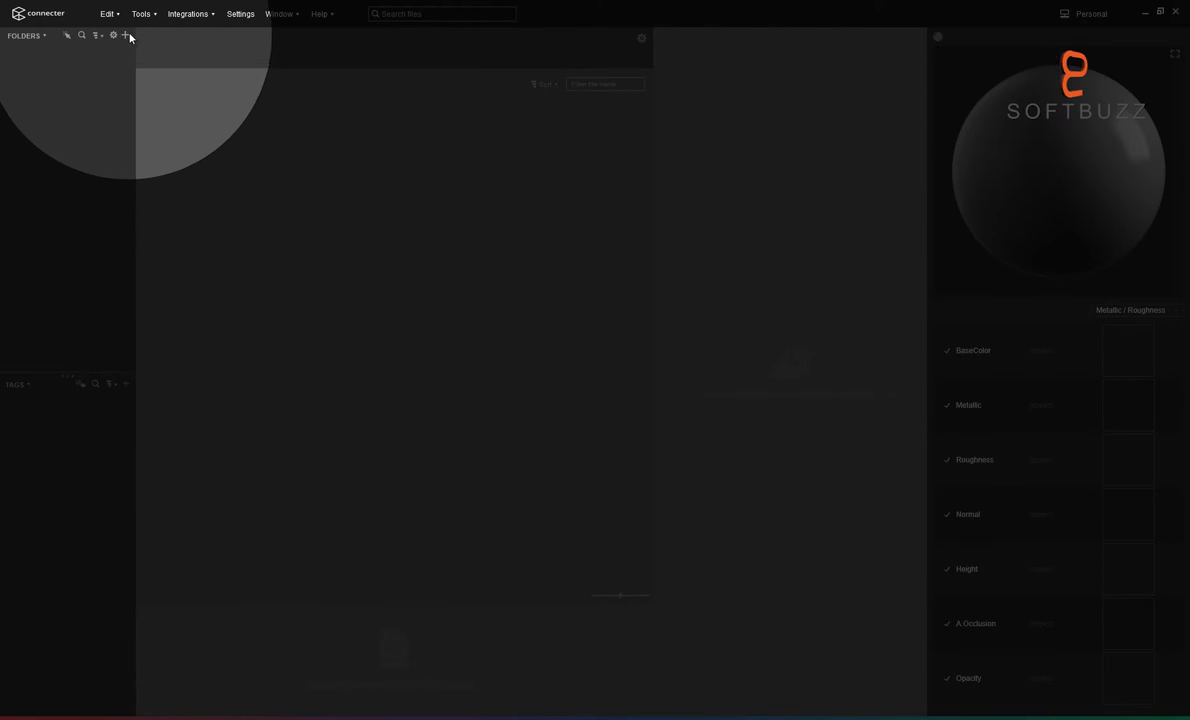
left_click(125, 35)
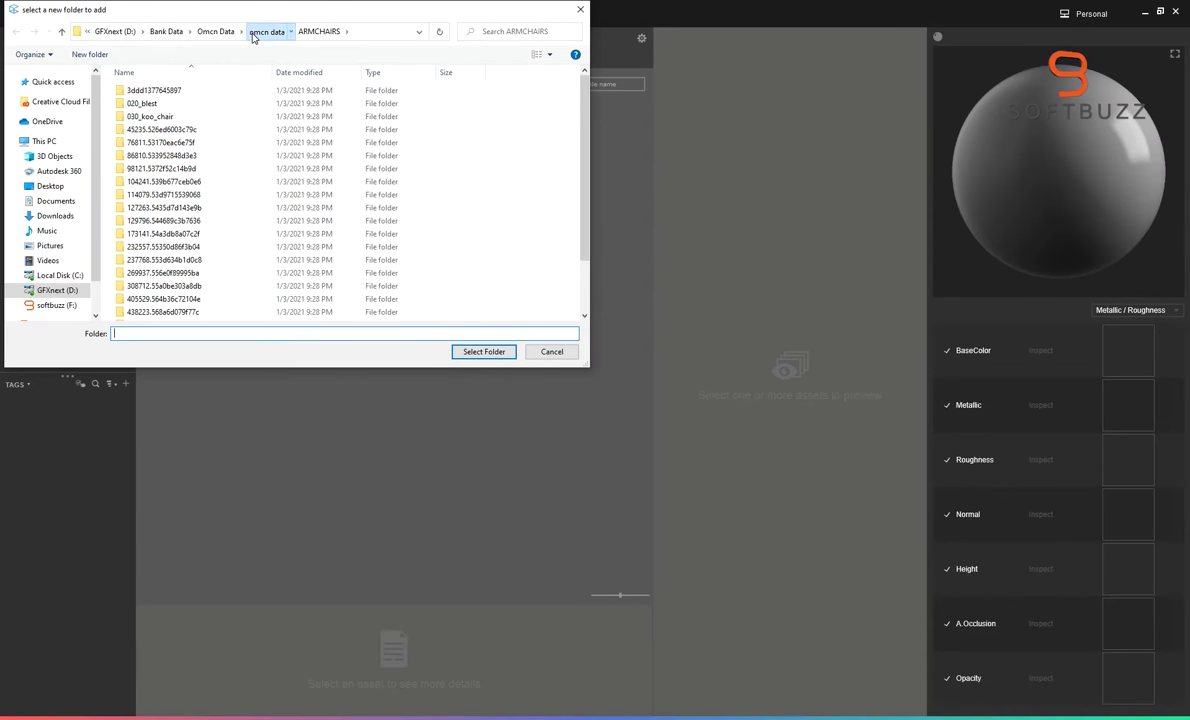
left_click(304, 31)
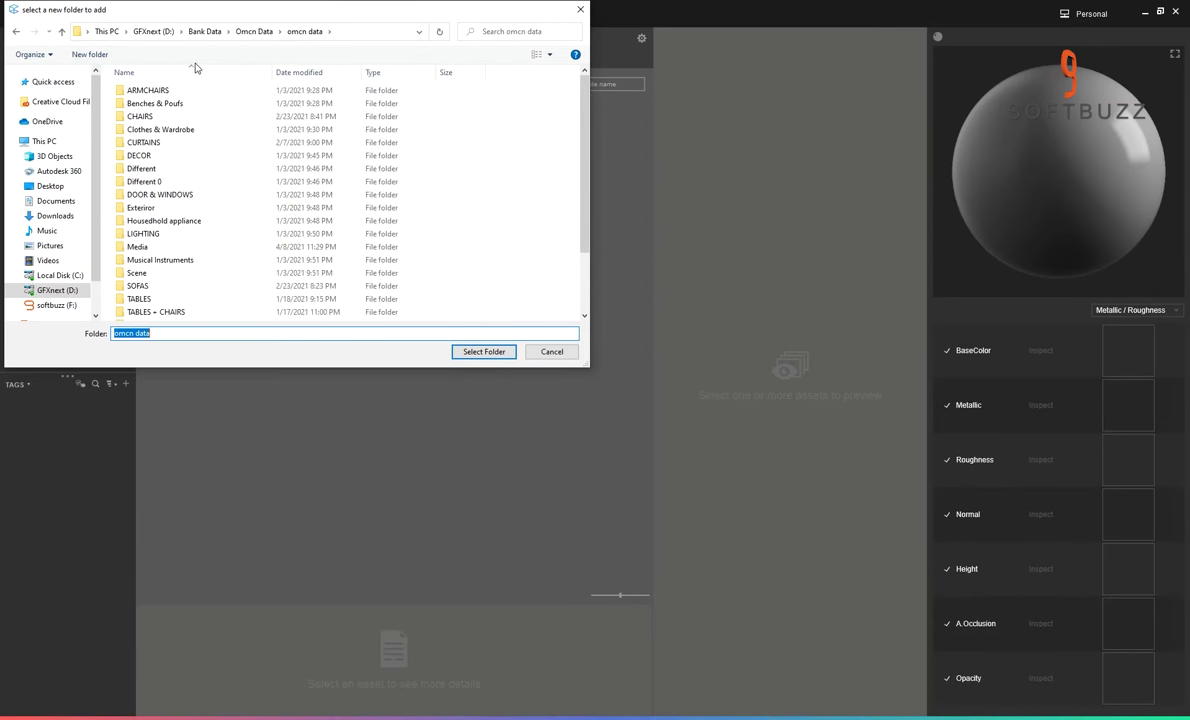
left_click(243, 37)
left_click(221, 37)
double_click(145, 272)
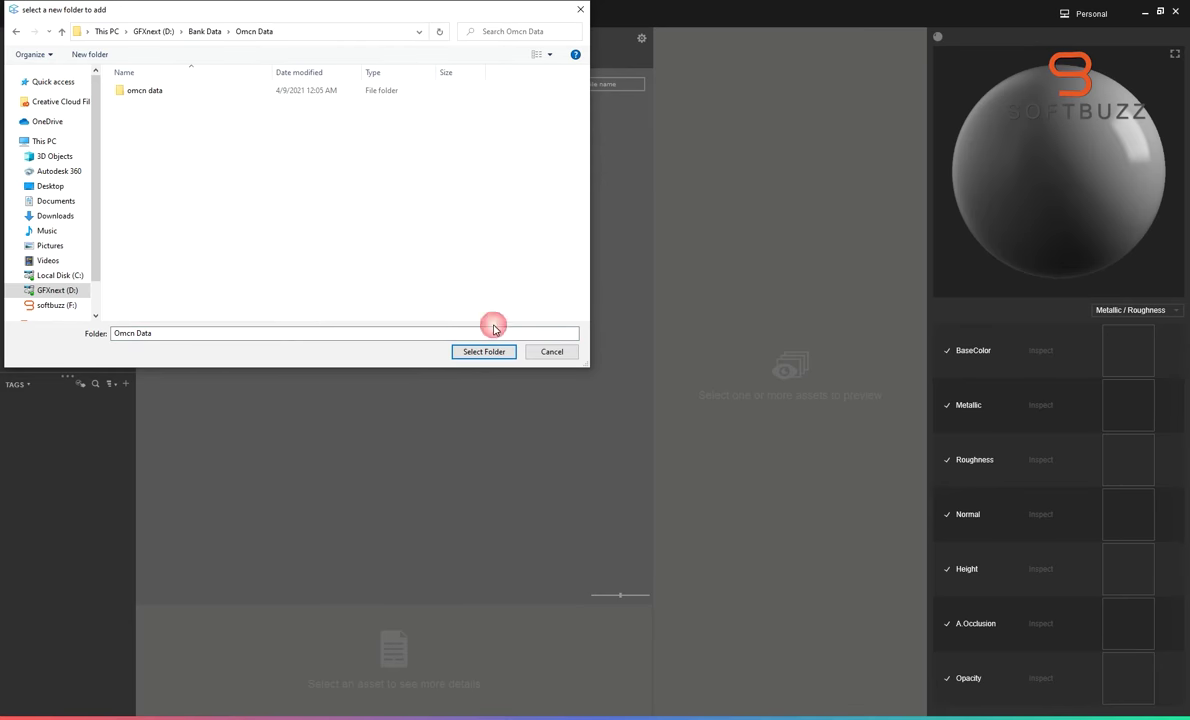
left_click(552, 351)
Add the omcn data\ARMCHAIRS folder to the Connecter library
left_click(127, 38)
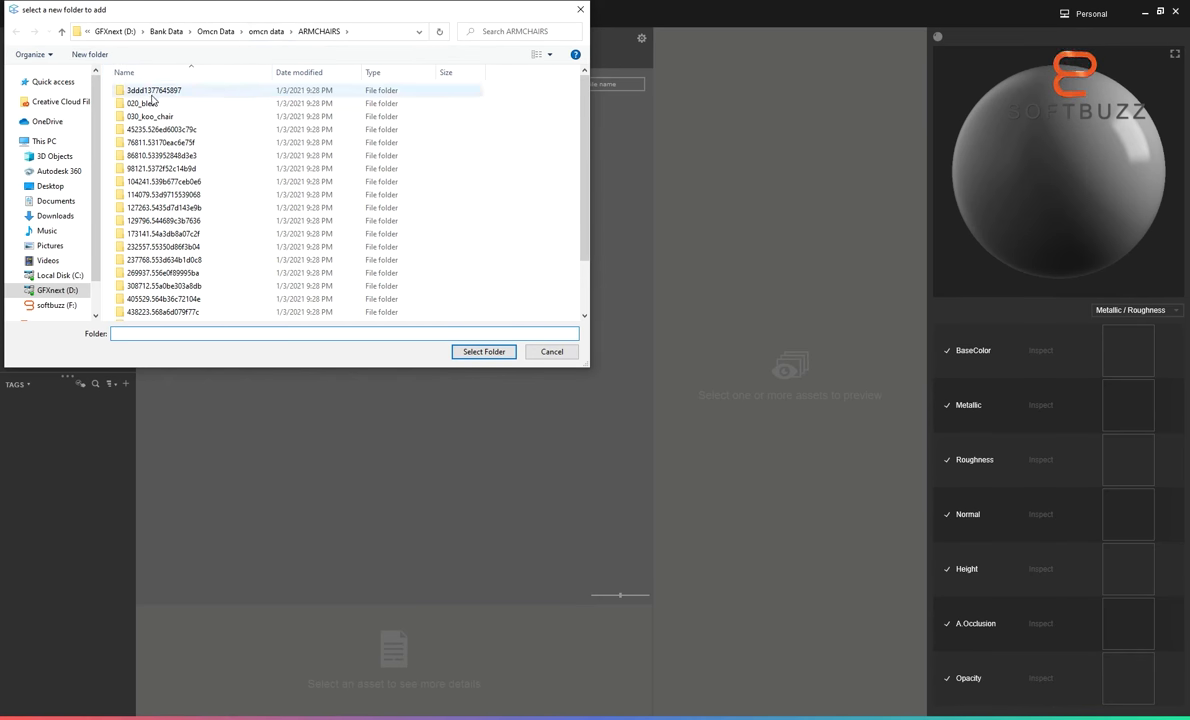
left_click(266, 32)
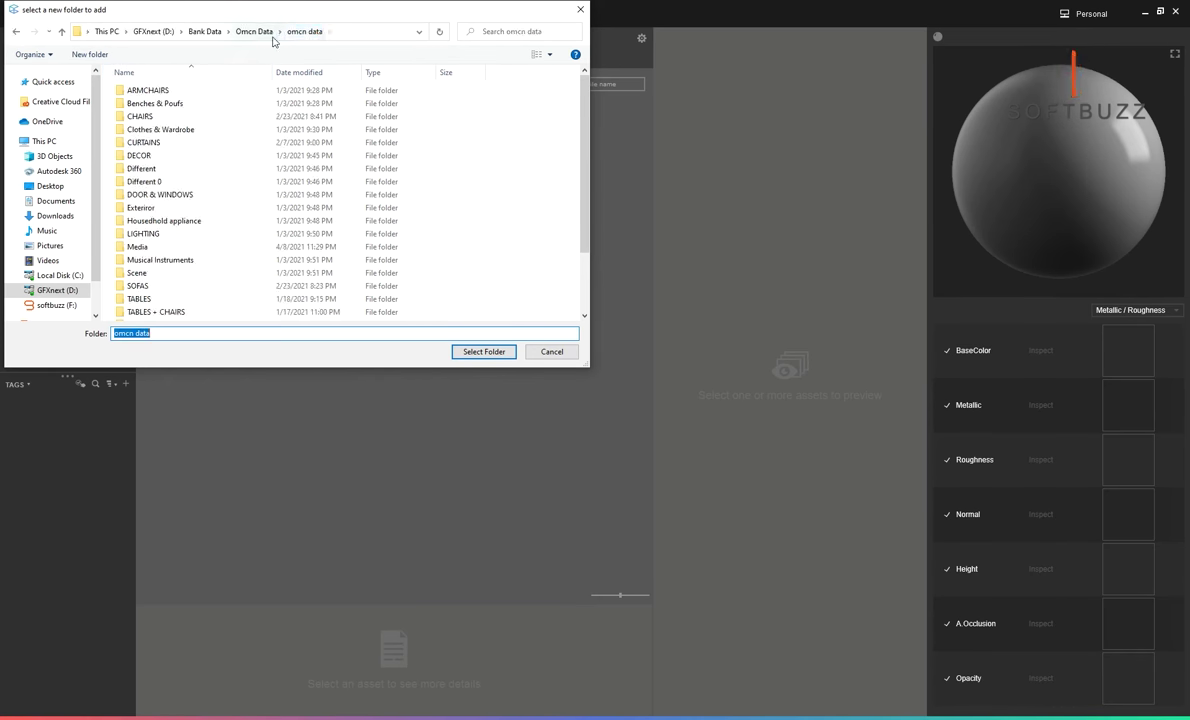
double_click(150, 92)
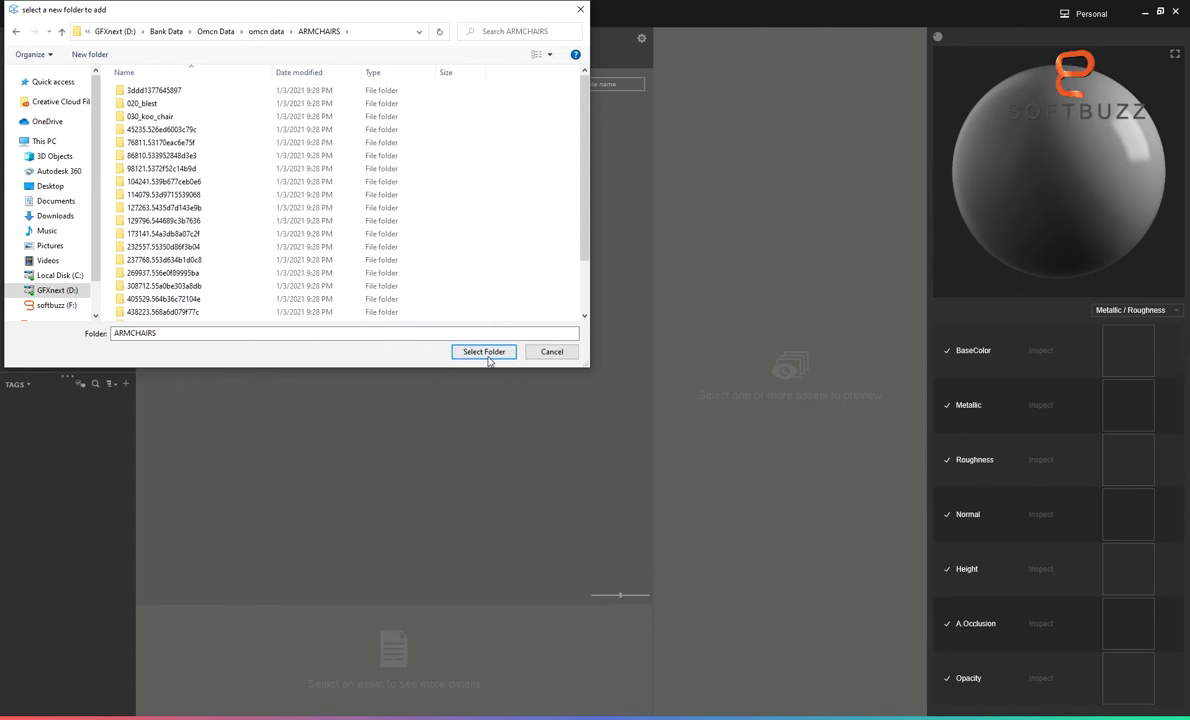
left_click(484, 352)
Browse the ARMCHAIRS subfolders 020_blest, 030_koo_chair, 76811 and 114079, including material assets
left_click(8, 51)
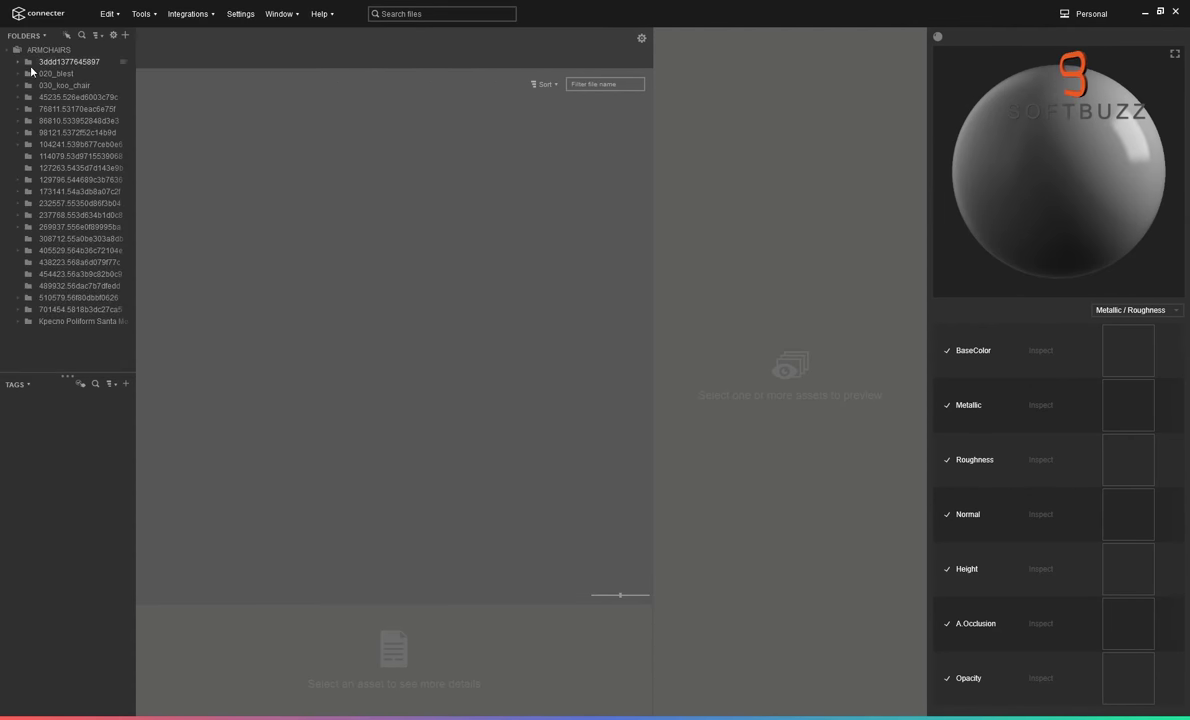
left_click(13, 74)
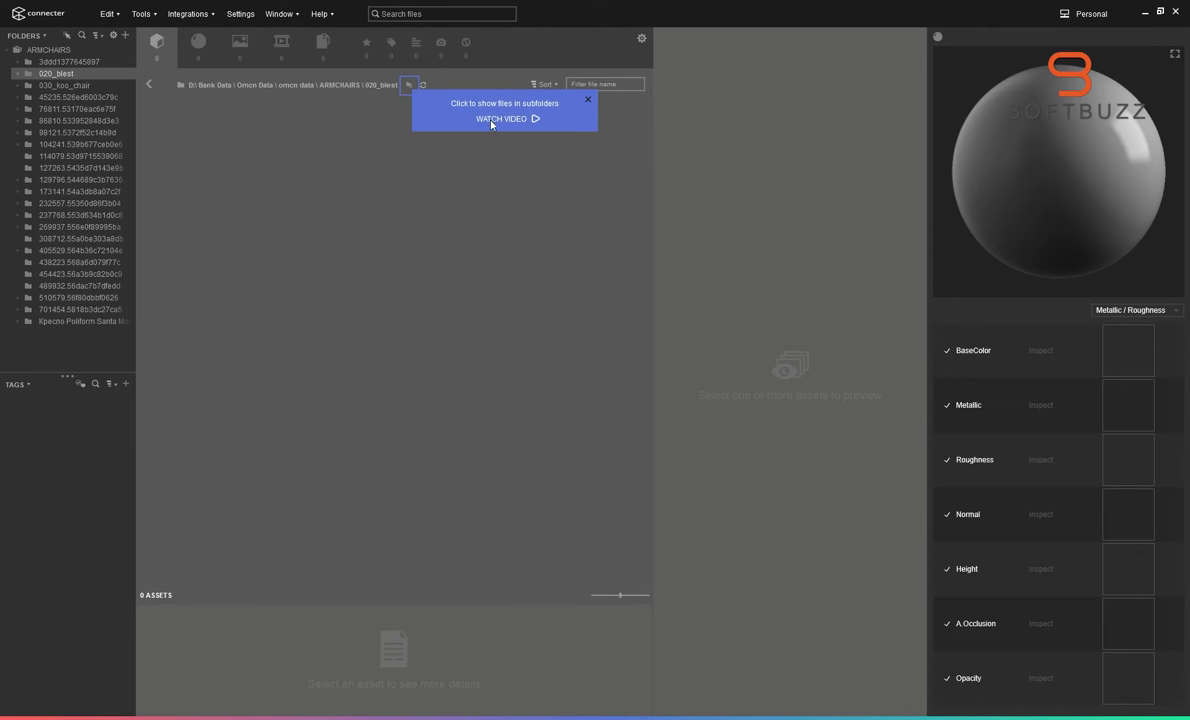
left_click(583, 102)
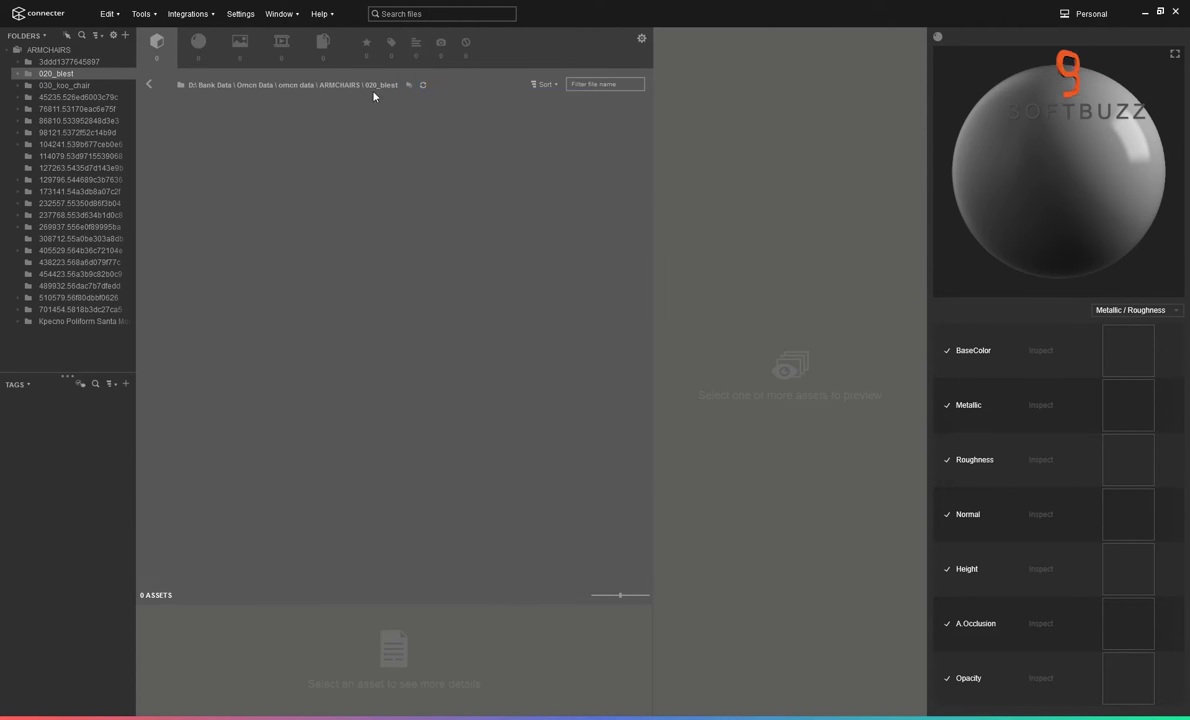
left_click(7, 87)
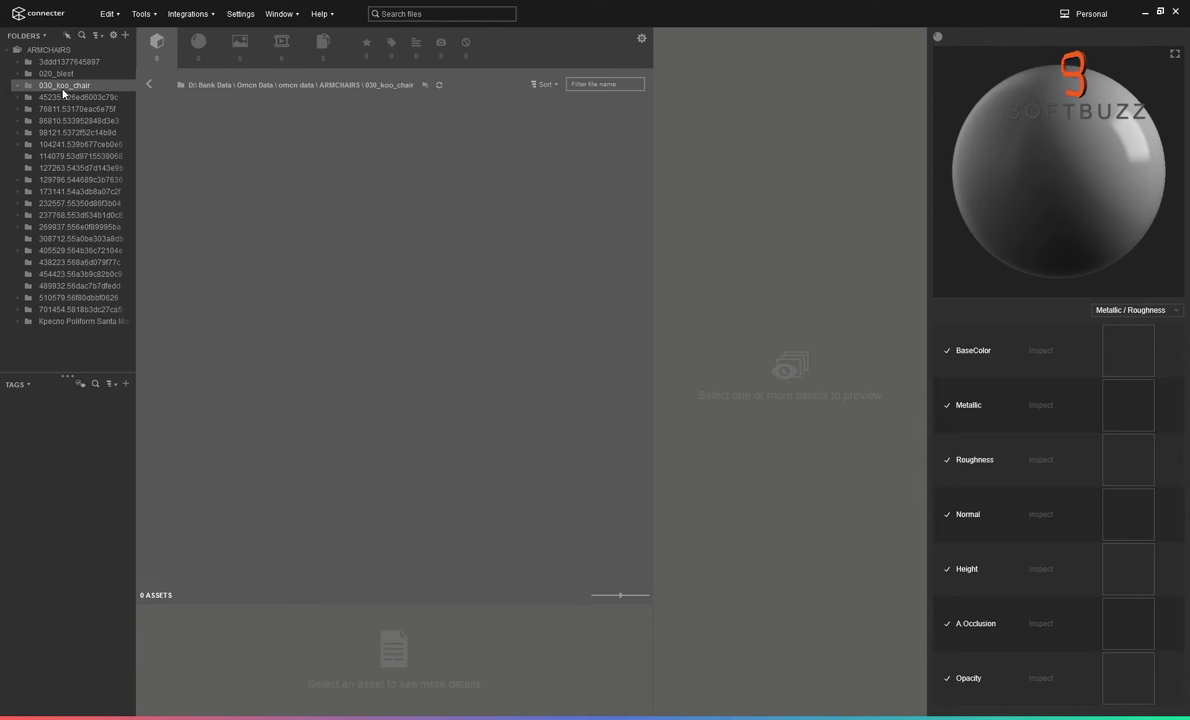
left_click(15, 87)
left_click(95, 97)
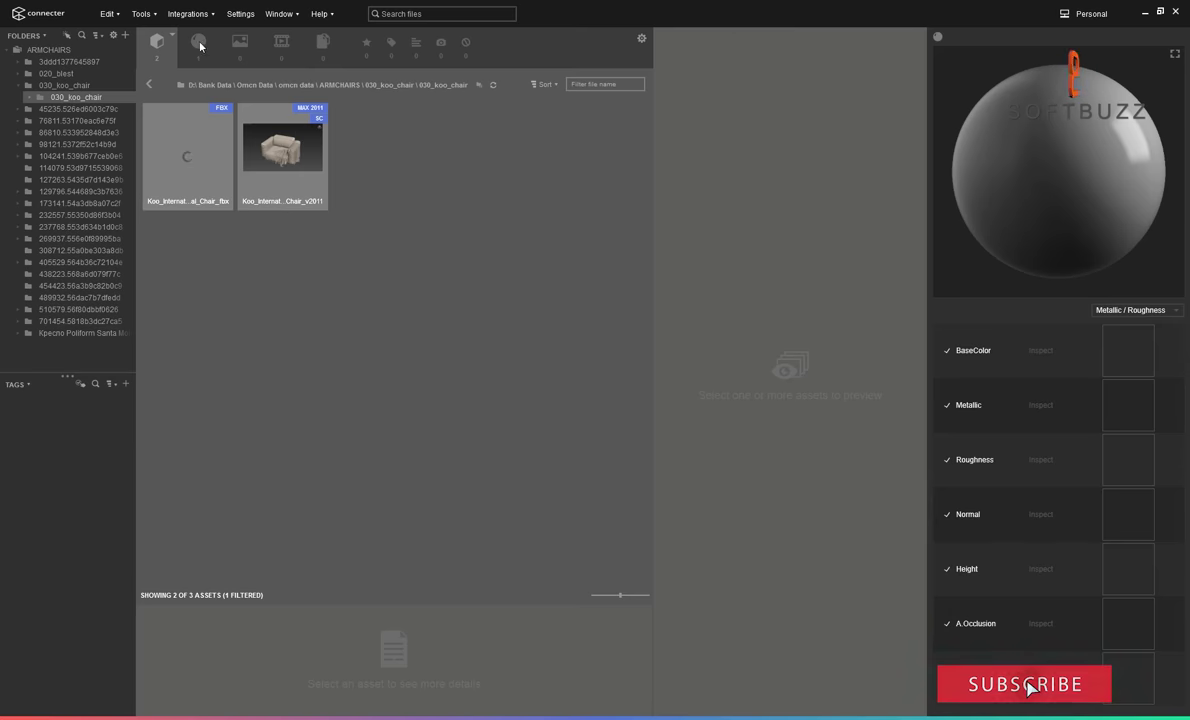
left_click(199, 44)
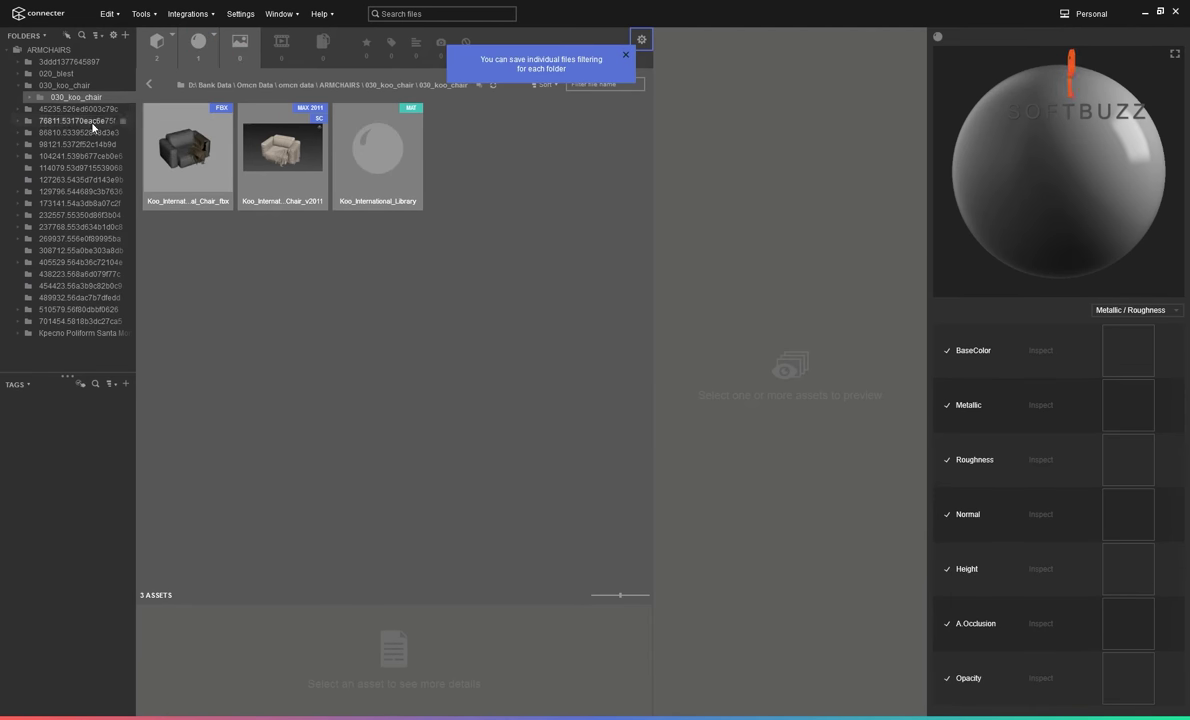
left_click(93, 121)
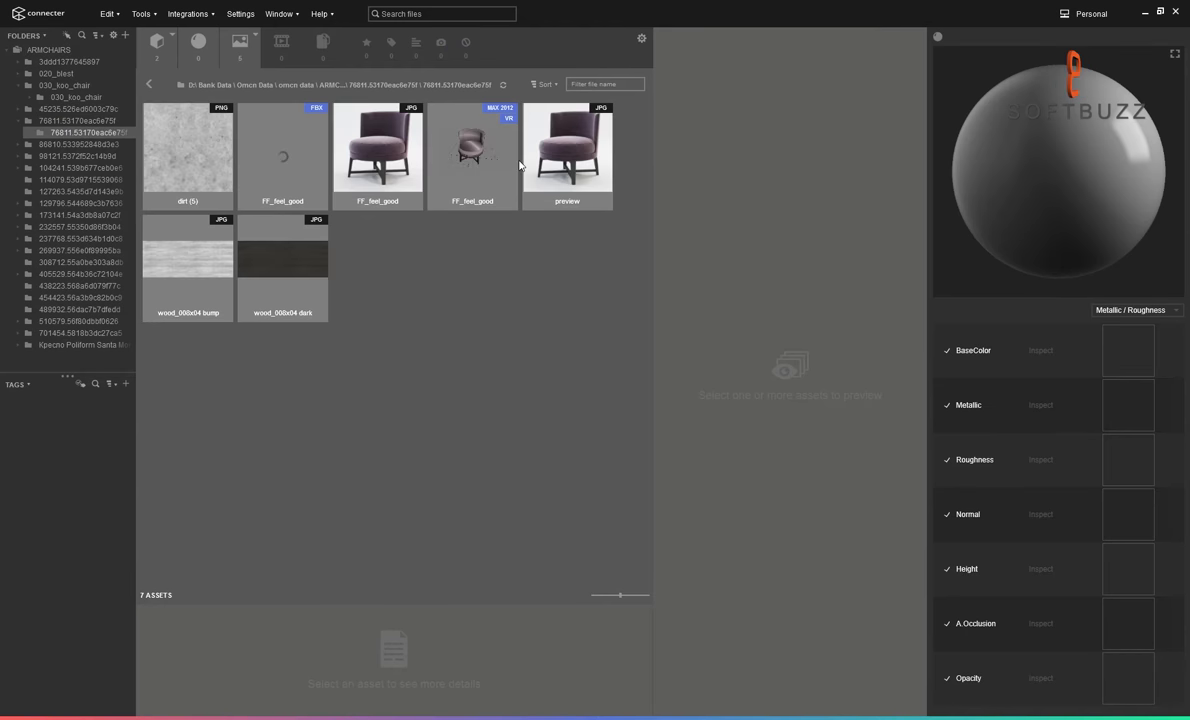
left_click(465, 73)
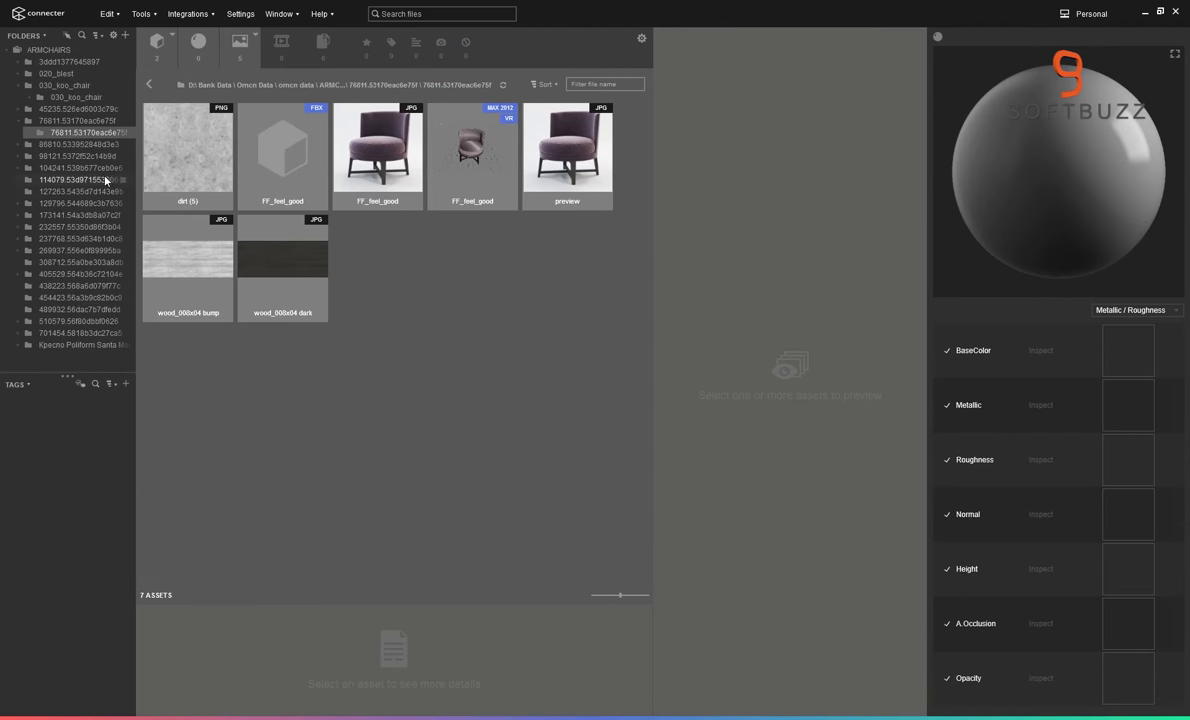
left_click(100, 179)
Collapse ARMCHAIRS and add the omcn data\DOOR & WINDOWS folder to the library
left_click(7, 51)
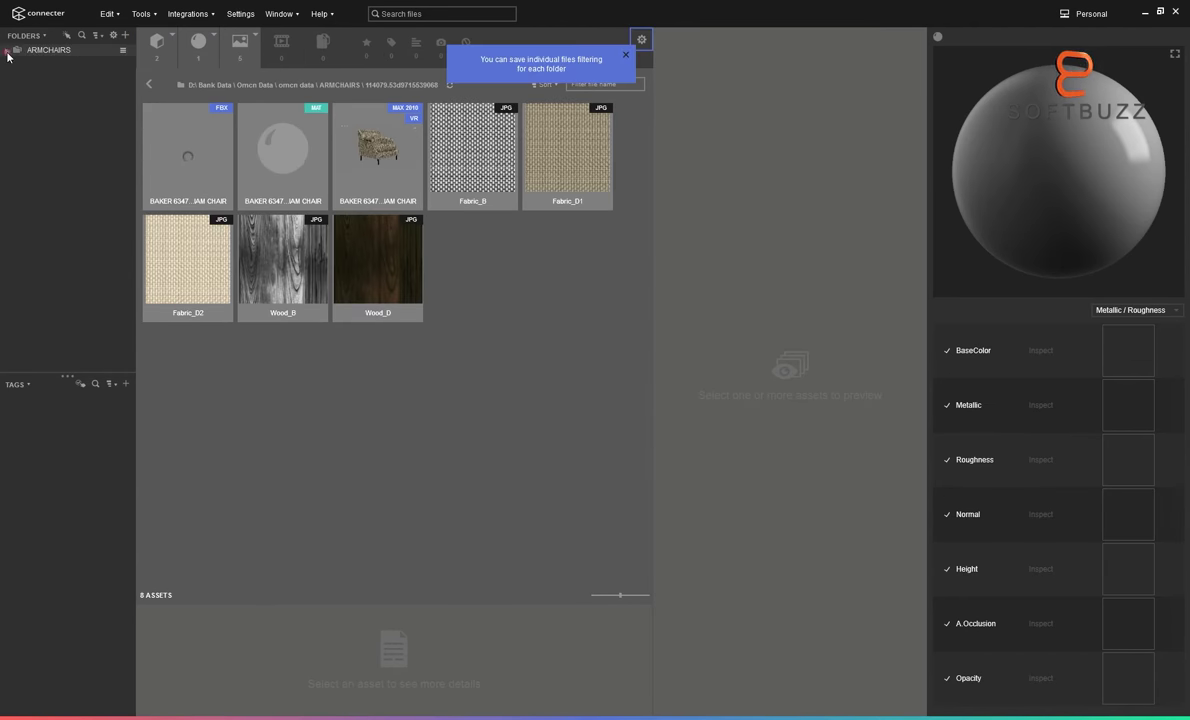
left_click(126, 38)
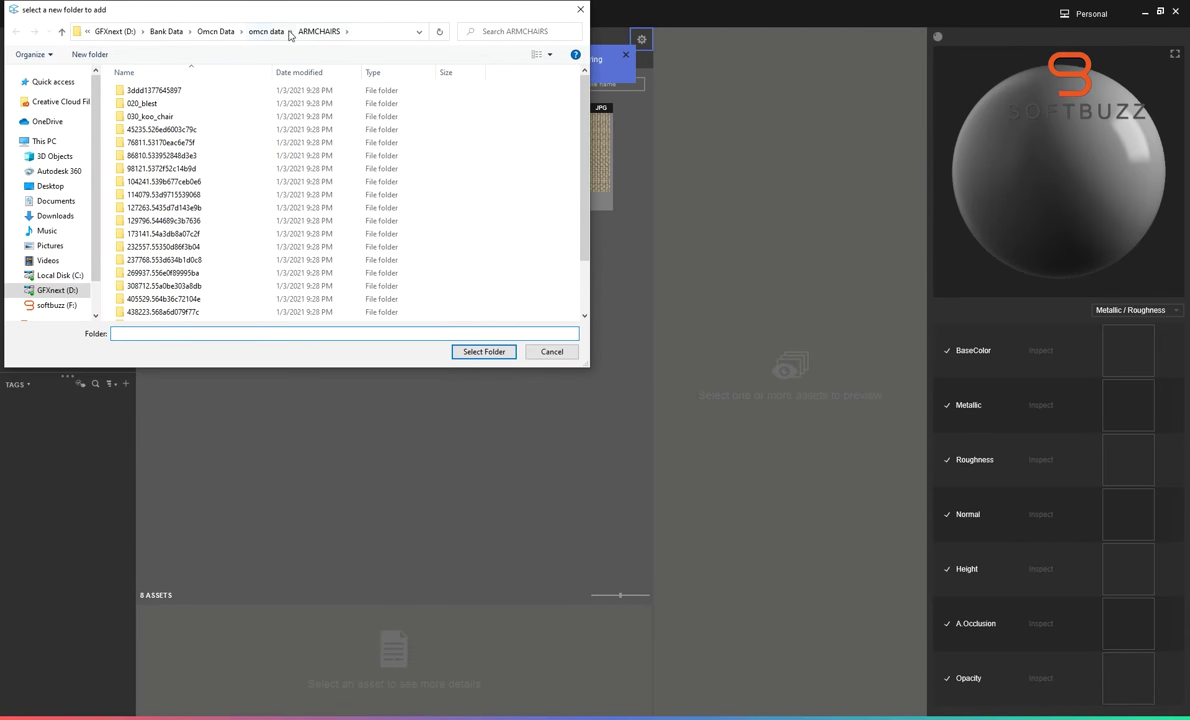
left_click(270, 31)
left_click(165, 194)
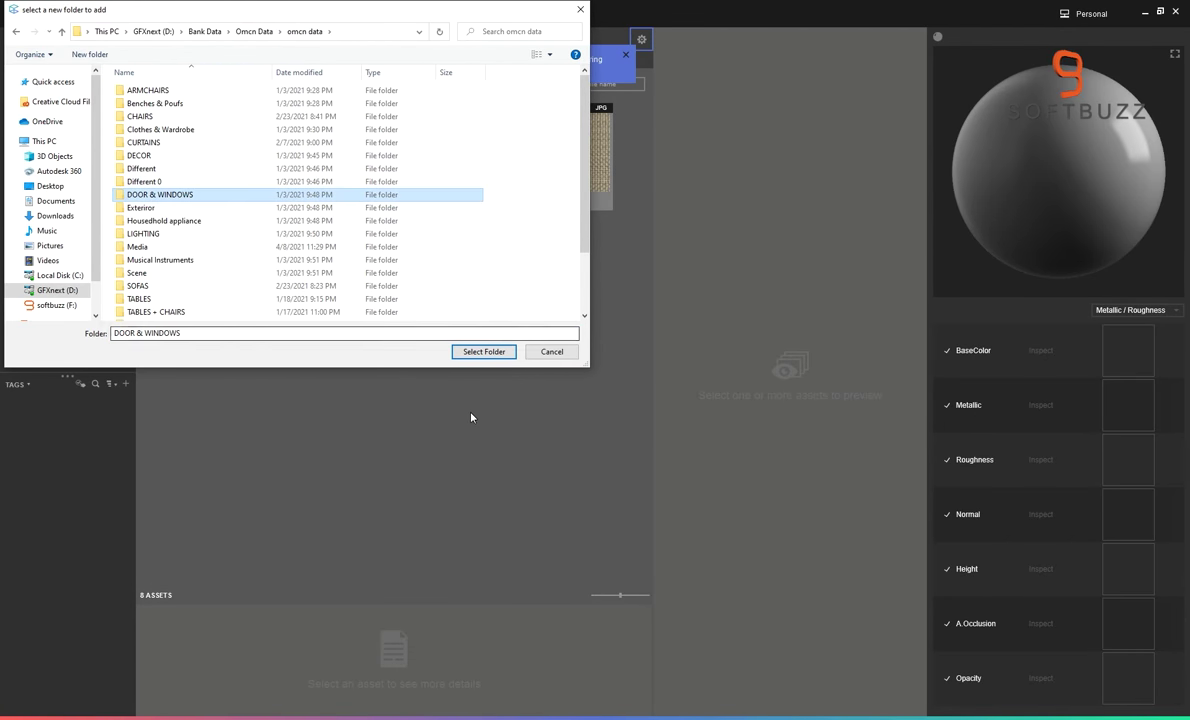
left_click(485, 354)
Show only 3D models and view the okno window models in folder 18056's window subfolder
left_click(82, 64)
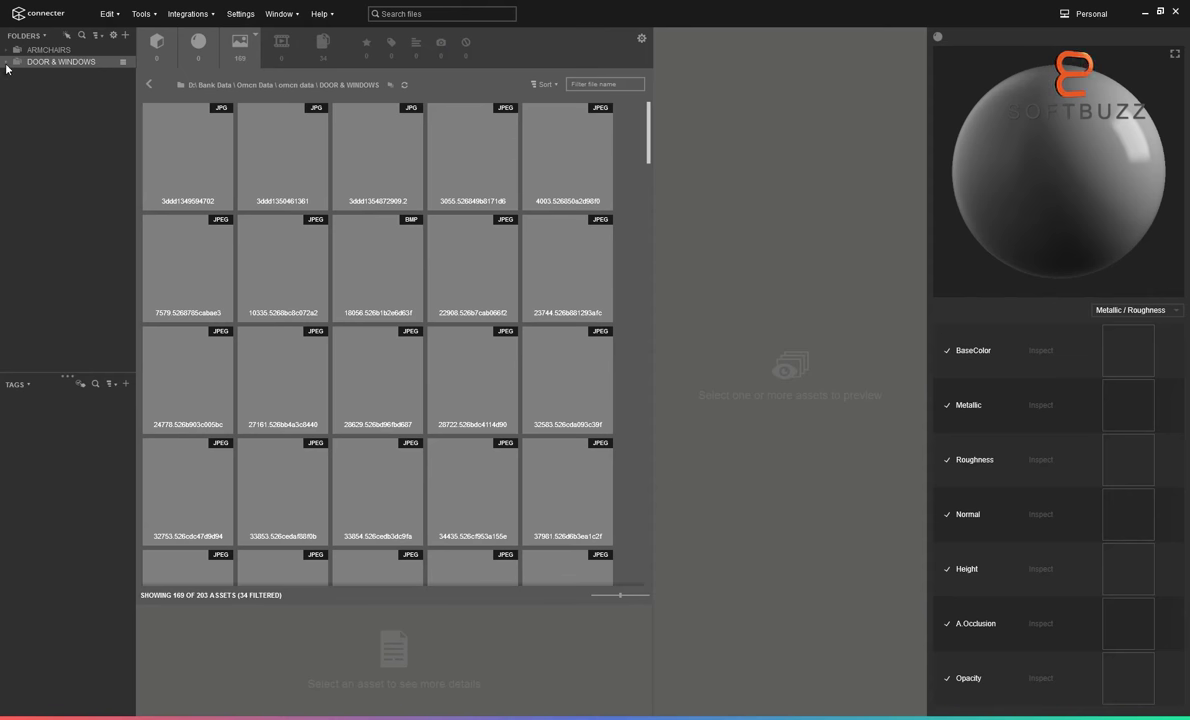
left_click(6, 62)
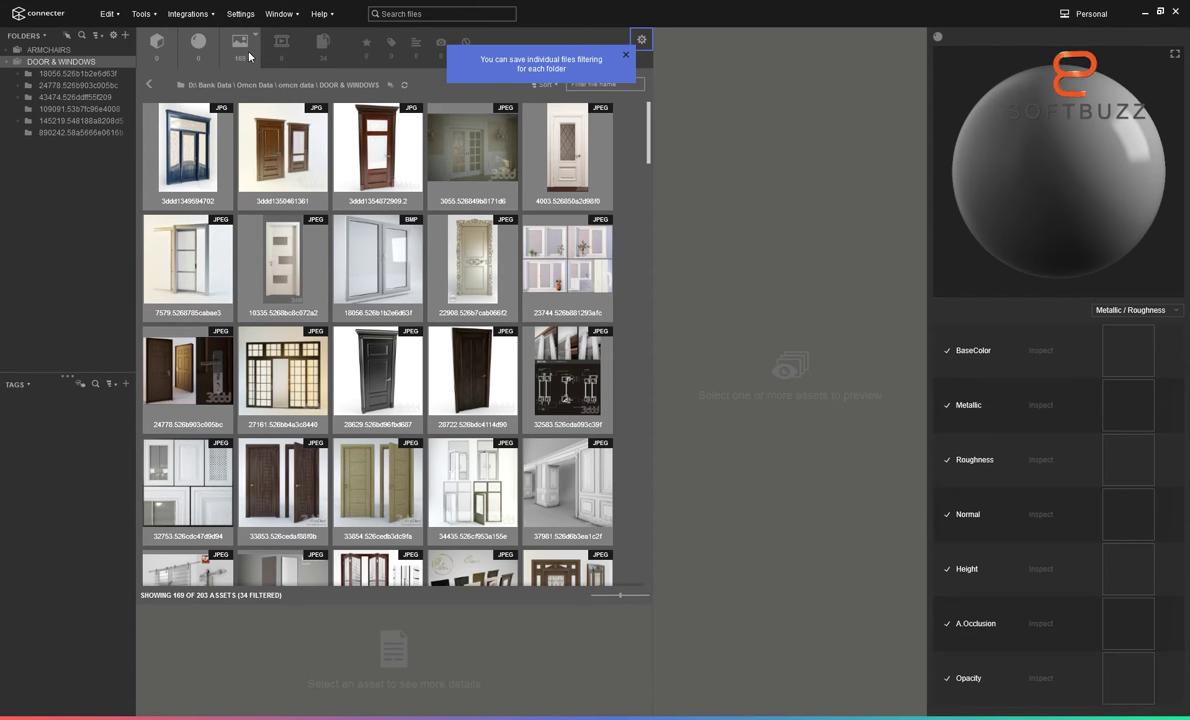
left_click(157, 44)
left_click(47, 75)
double_click(47, 75)
left_click(63, 85)
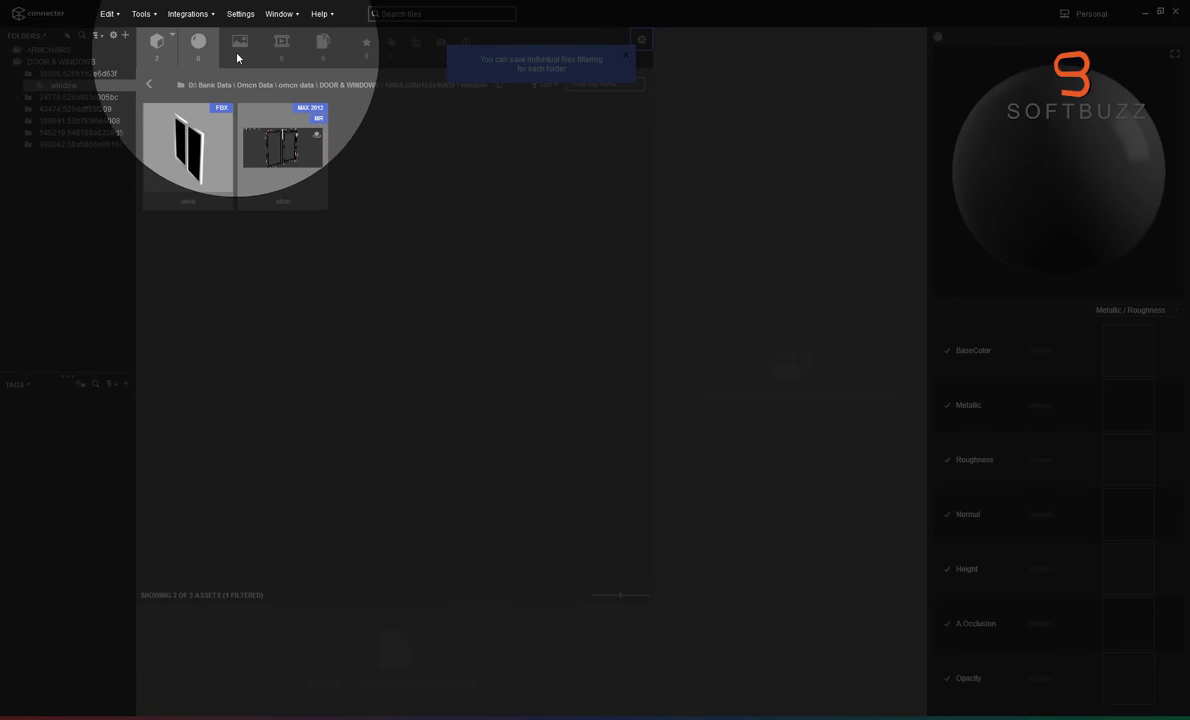
left_click(237, 55)
left_click(226, 47)
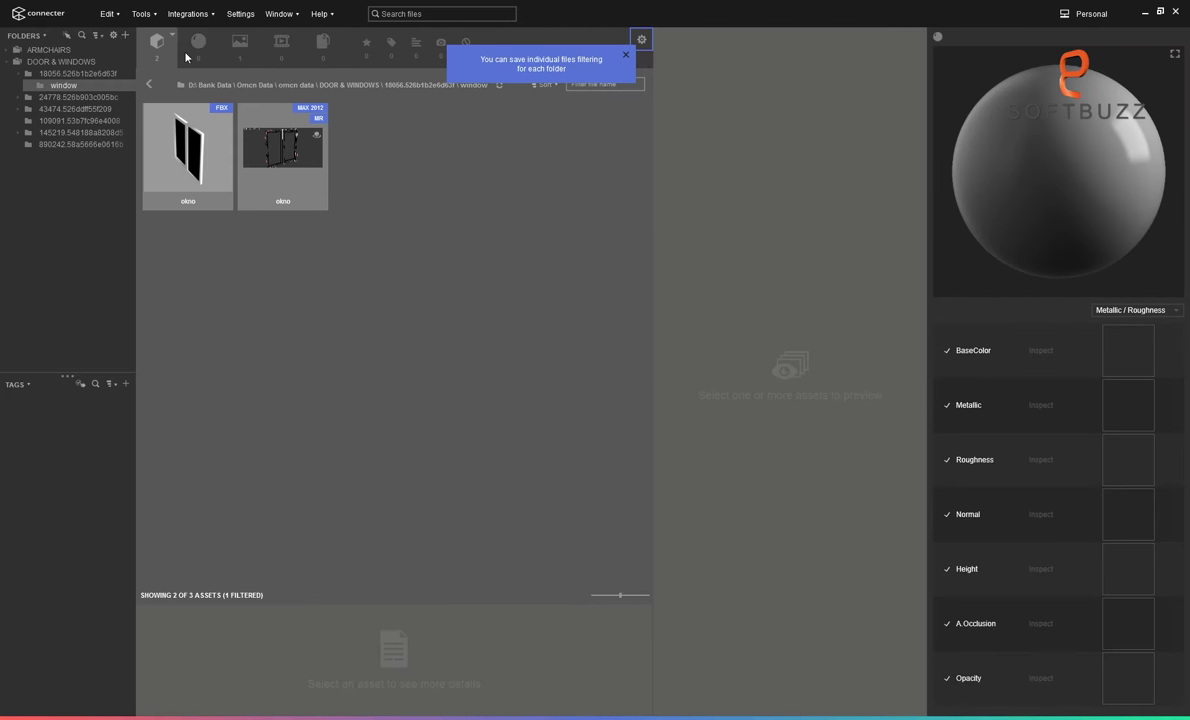
View folder 109091's Door008 models, then collapse DOOR & WINDOWS and select ARMCHAIRS
left_click(90, 120)
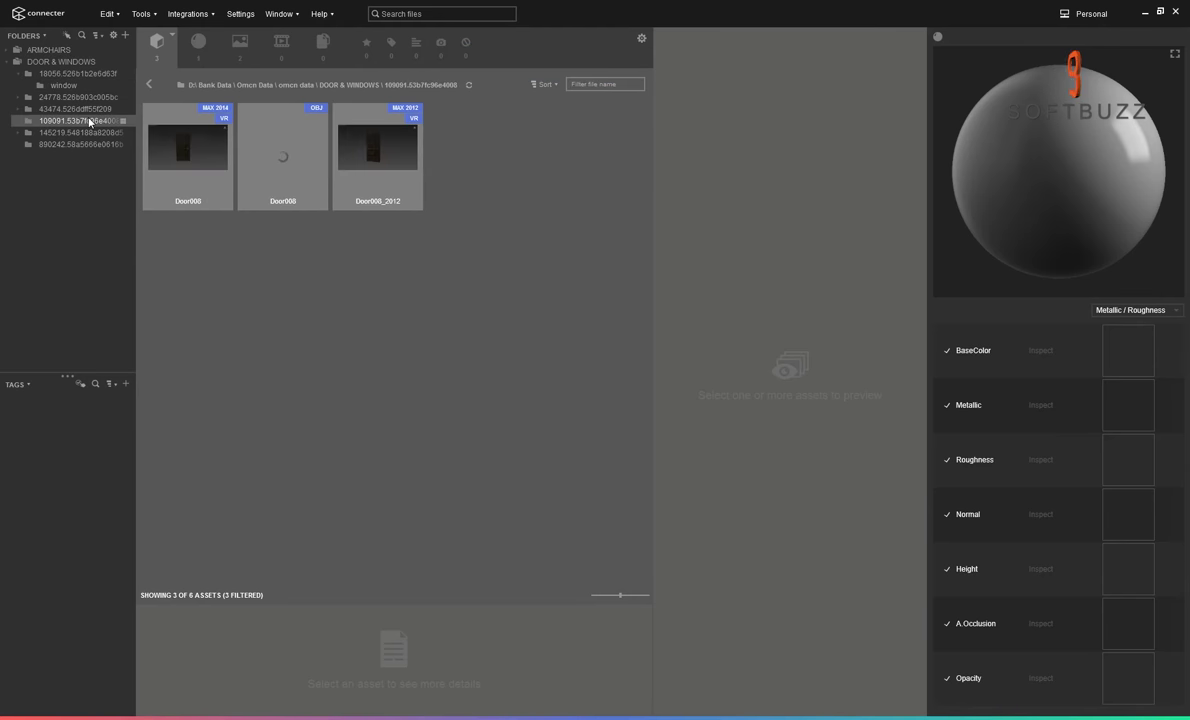
left_click(417, 53)
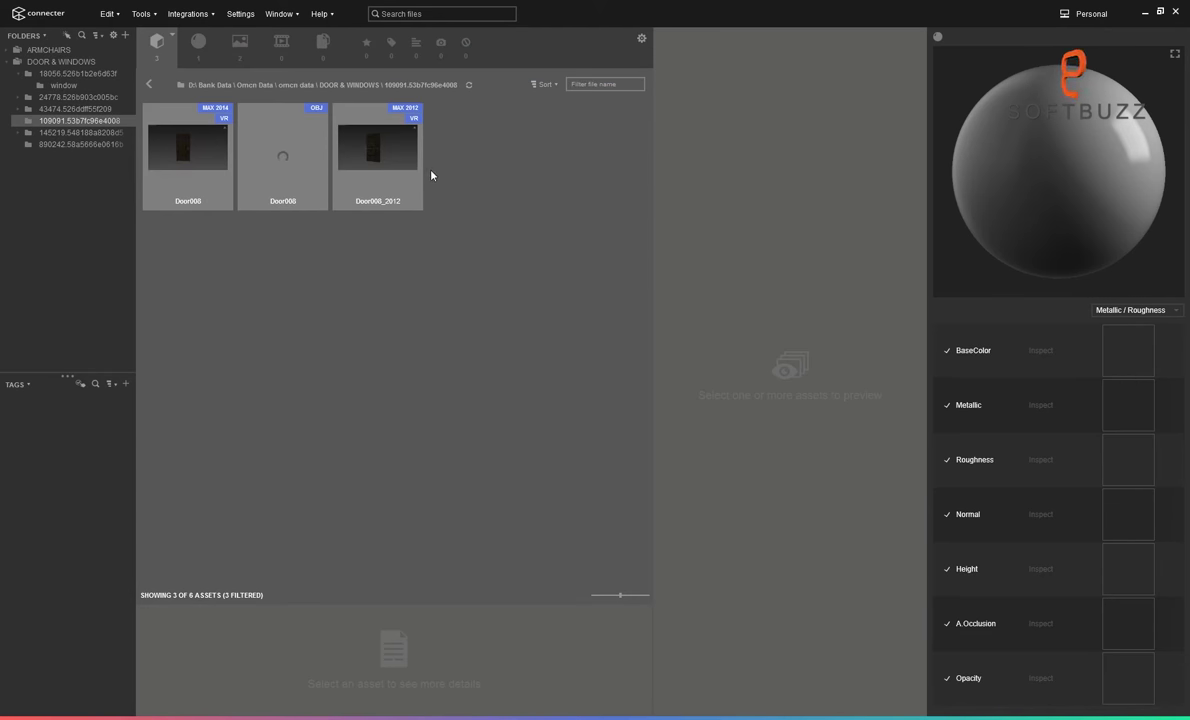
left_click(7, 61)
left_click(40, 50)
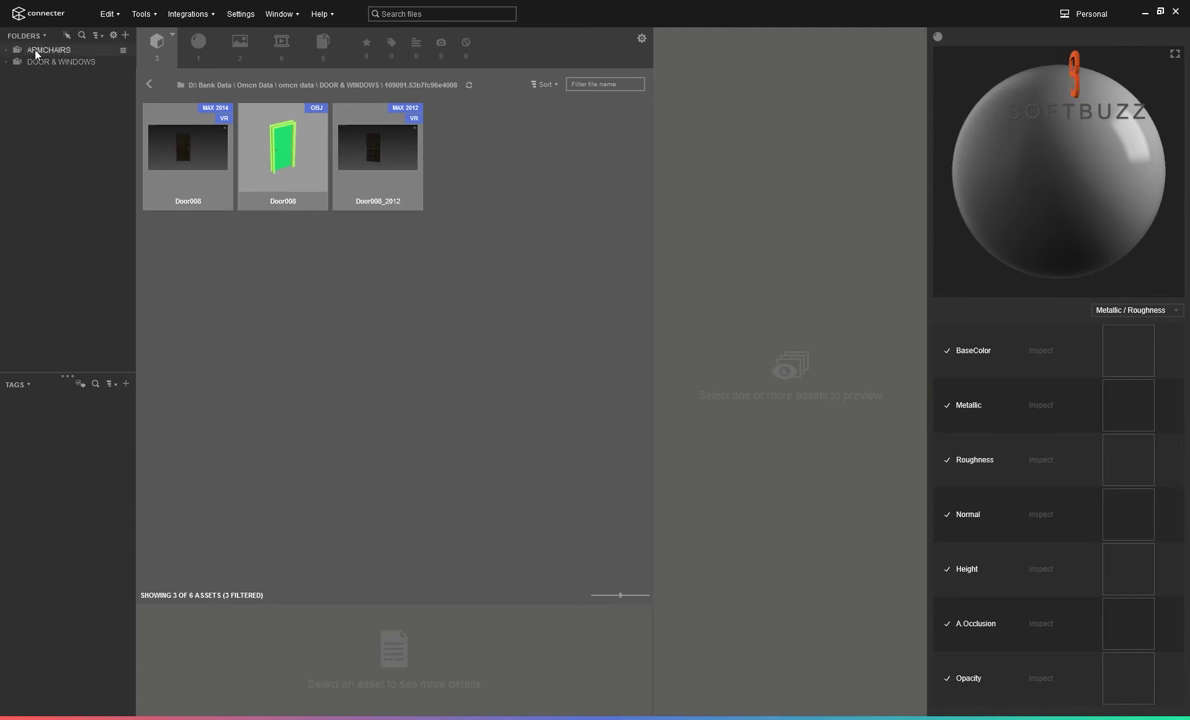
Add the omcn data\Clothes & Wardrobe folder to the library
left_click(125, 35)
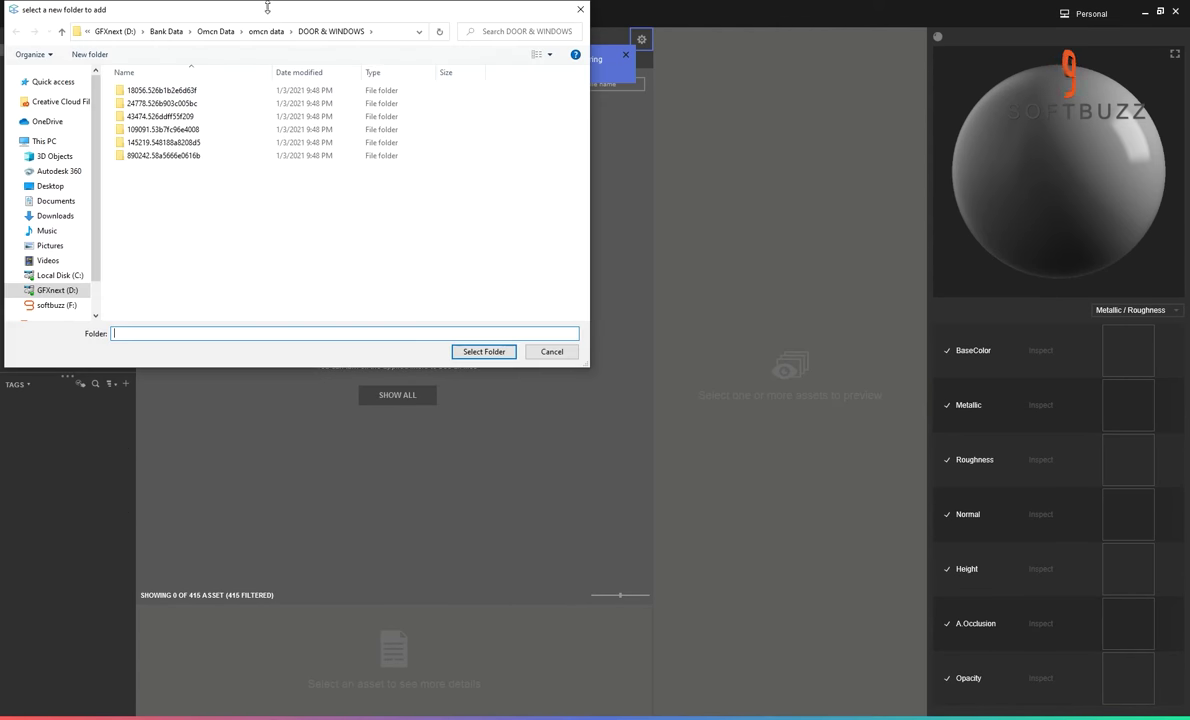
left_click(250, 30)
left_click(155, 130)
left_click(472, 352)
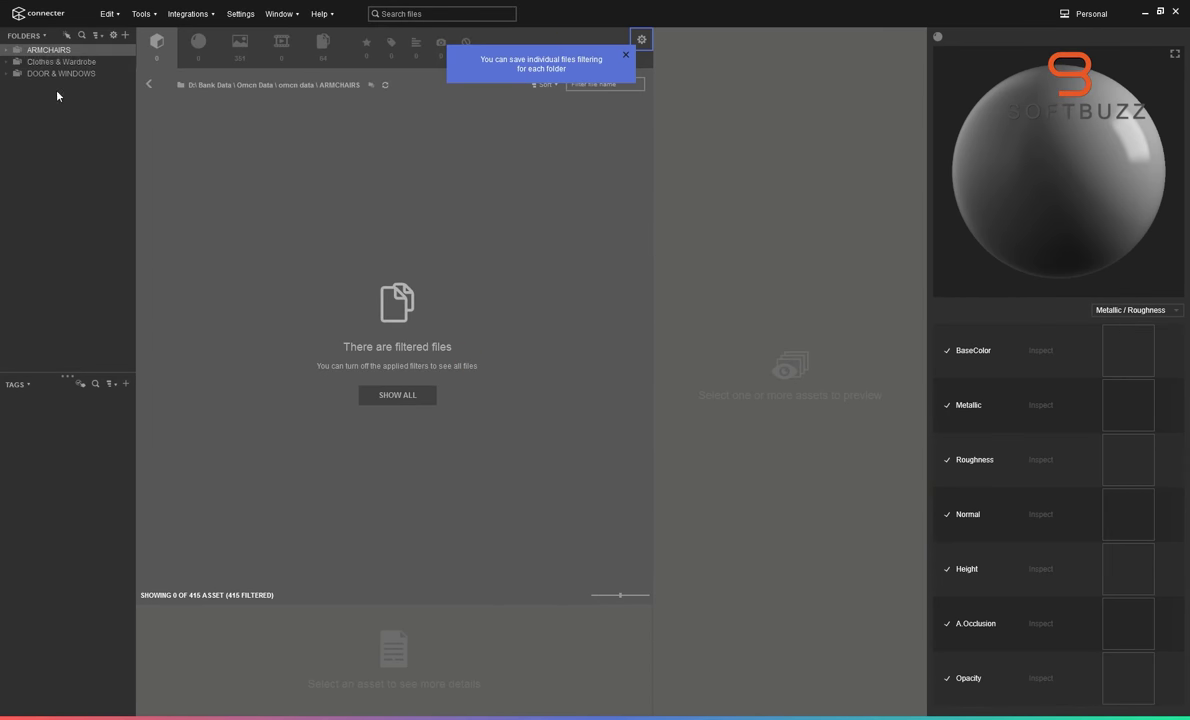
Preview the clothing images in the одежда, гардероб subfolder, toggling image assets
left_click(38, 62)
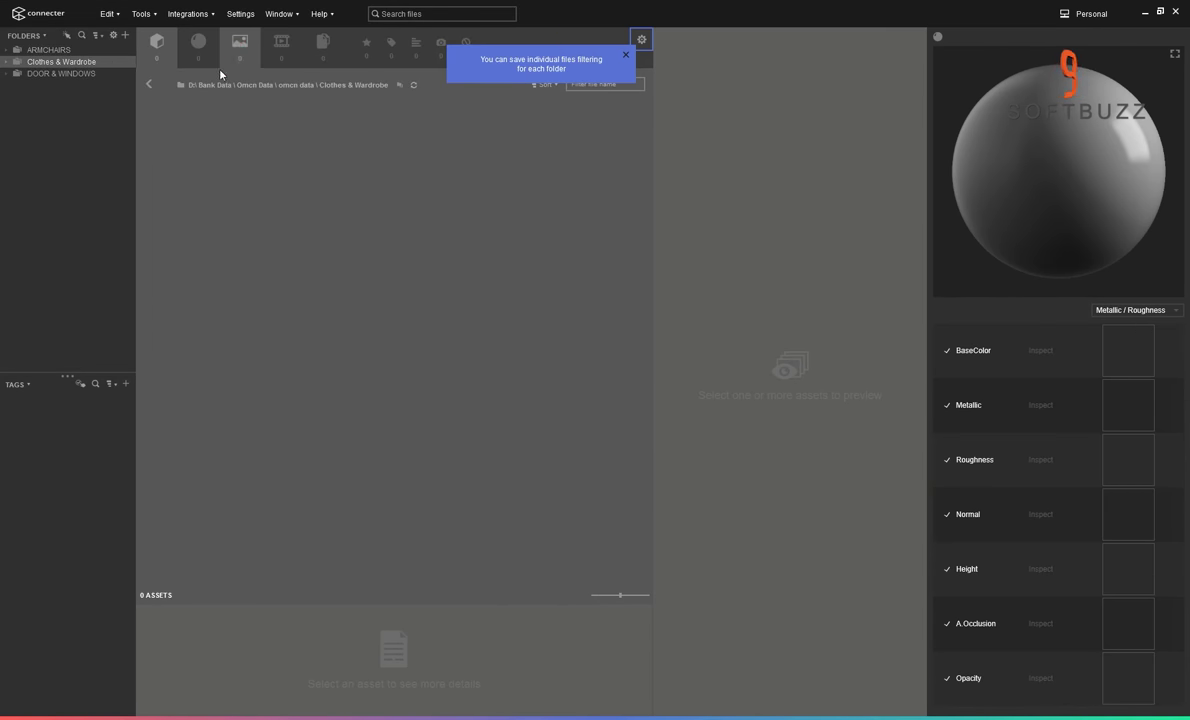
left_click(41, 75)
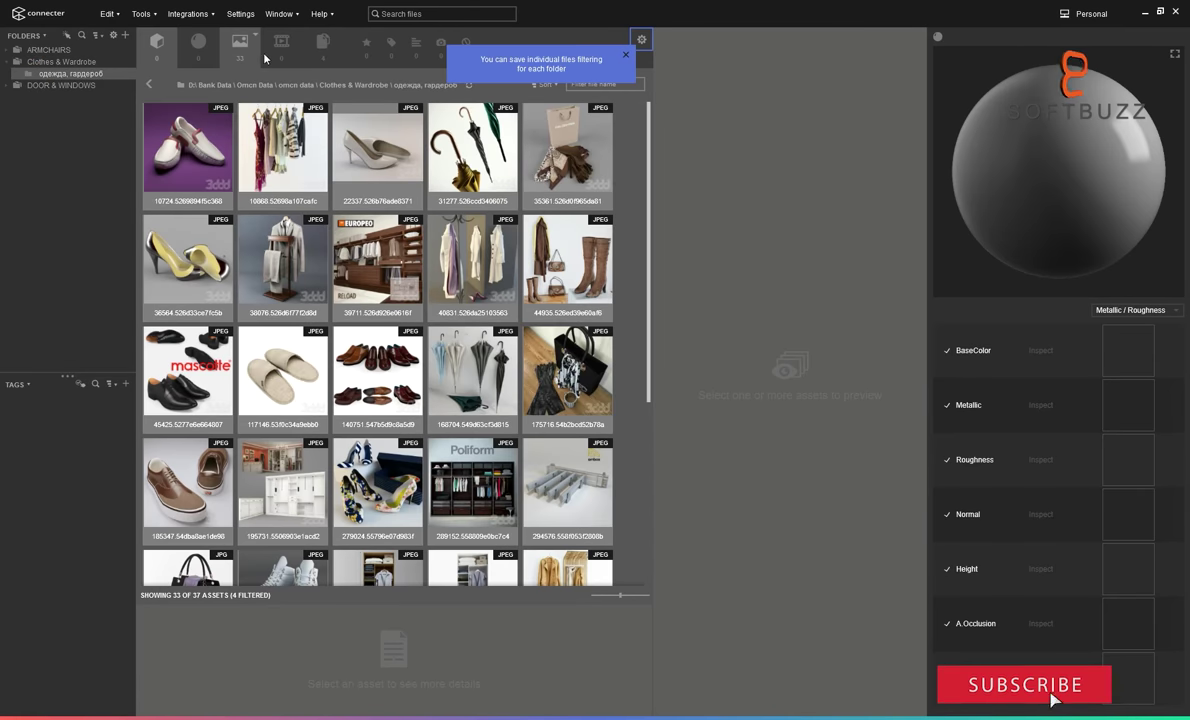
left_click(233, 45)
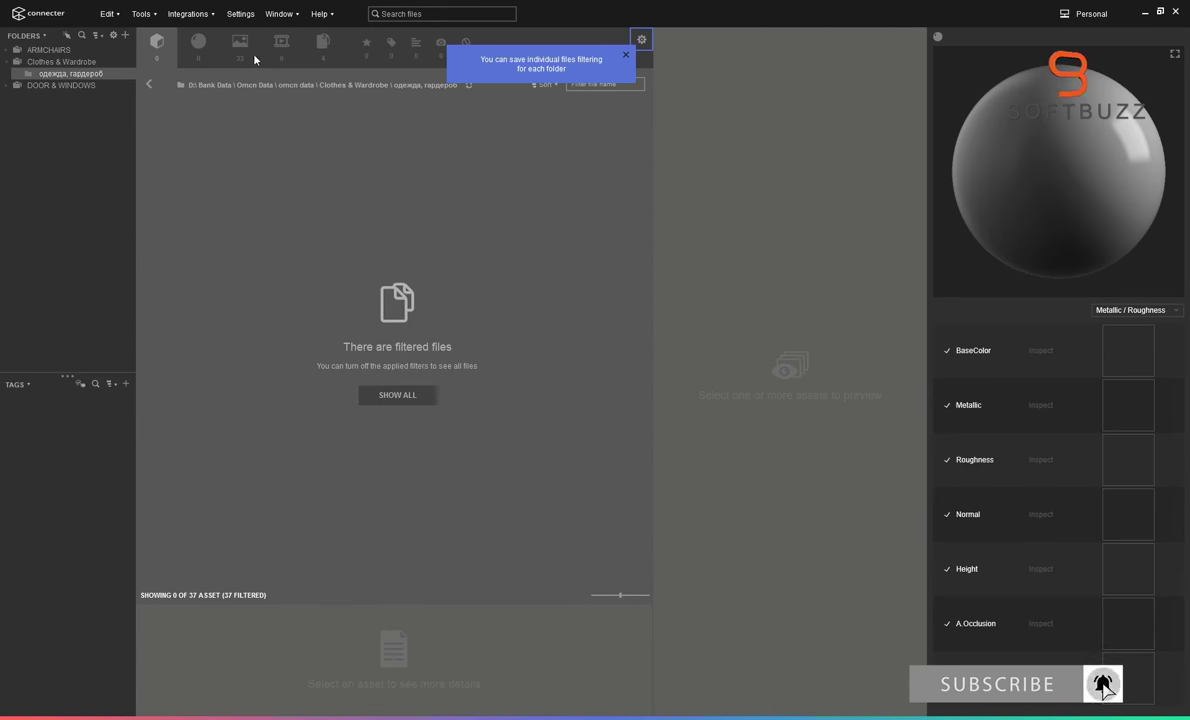
left_click(254, 58)
scroll(405, 320, "down", 4)
scroll(415, 360, "down", 1)
scroll(427, 400, "up", 5)
scroll(427, 403, "up", 1)
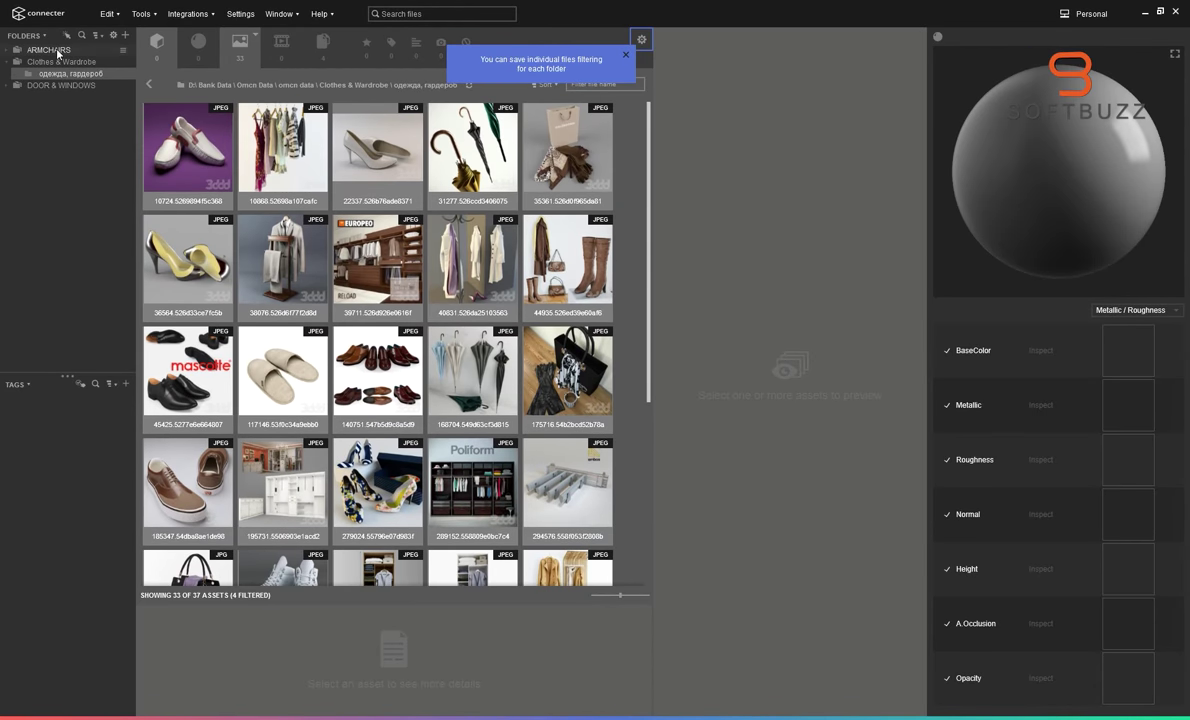
Browse ARMCHAIRS subfolders 86810 and 104241, then return to the ARMCHAIRS root
left_click(60, 85)
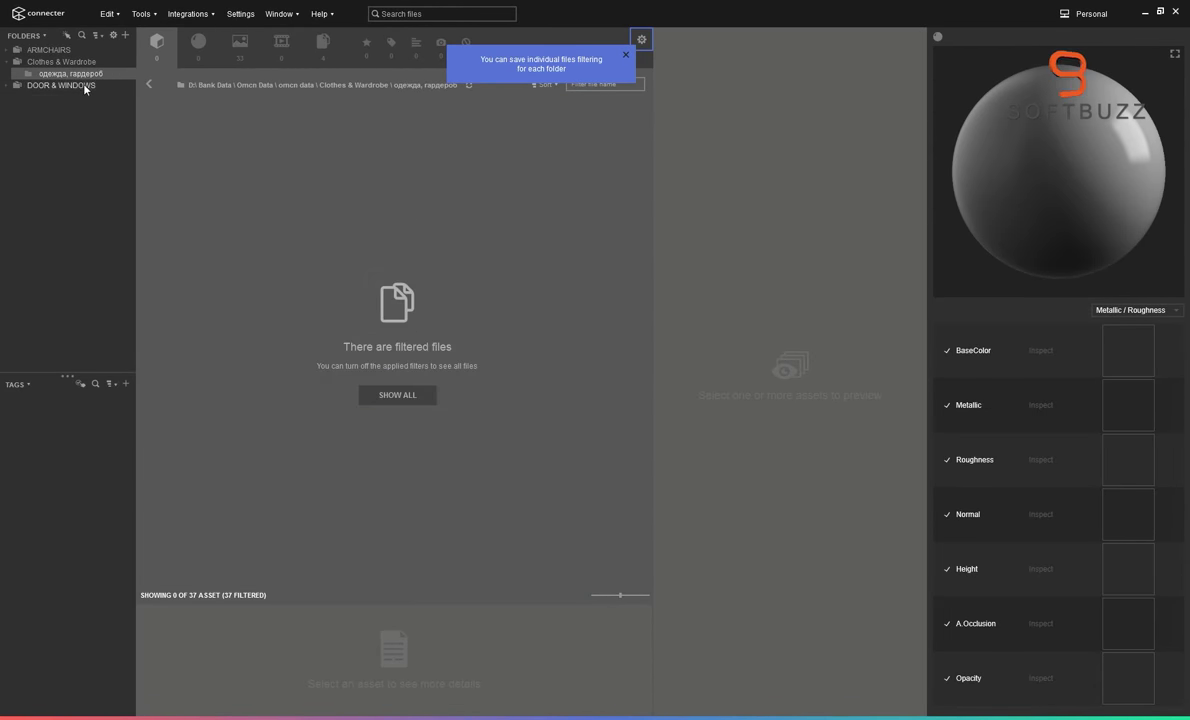
left_click(18, 50)
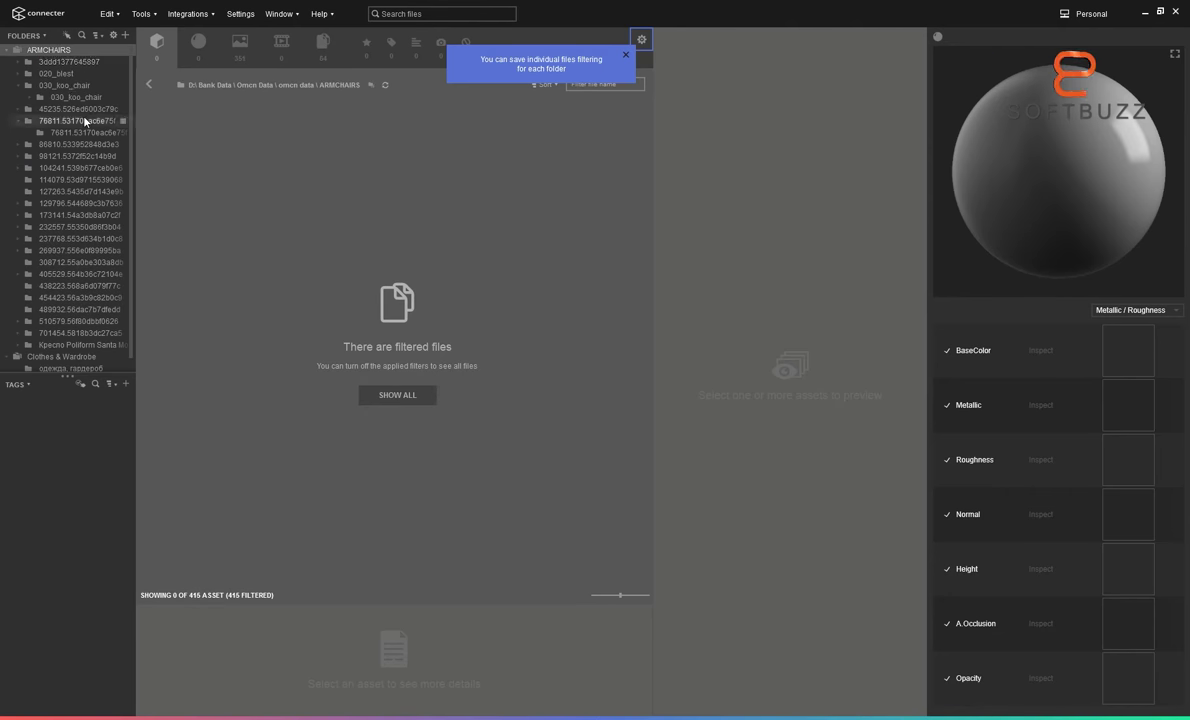
left_click(72, 144)
left_click(66, 156)
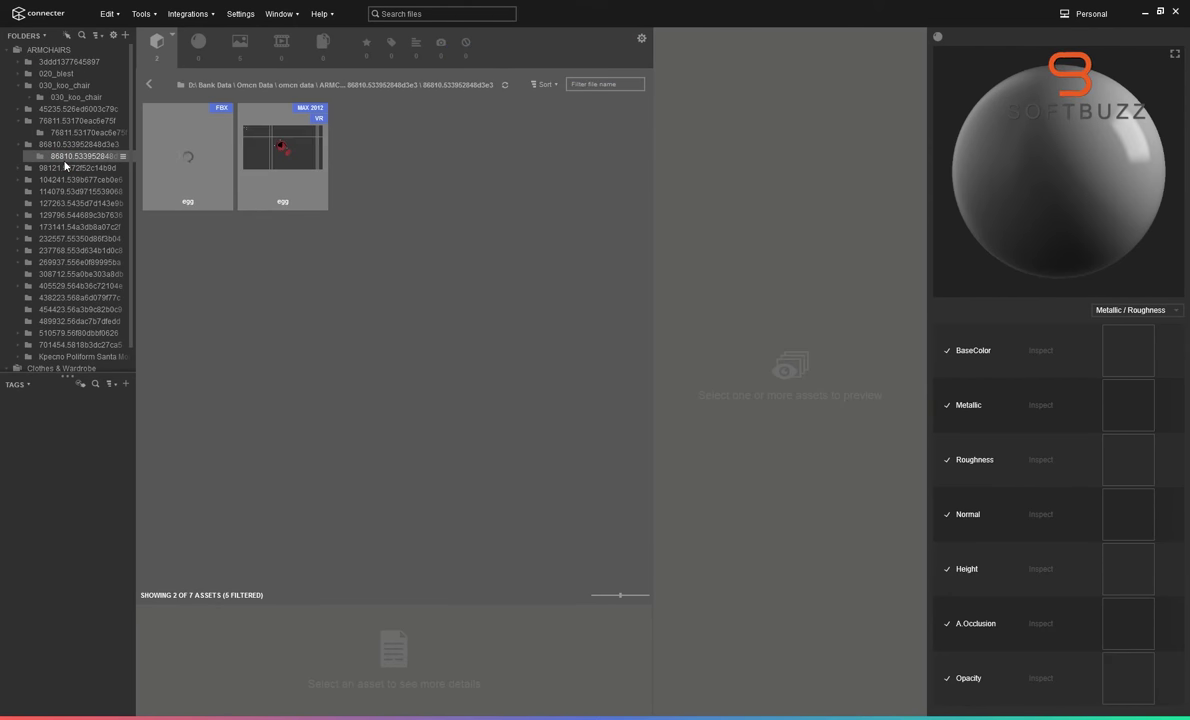
left_click(78, 180)
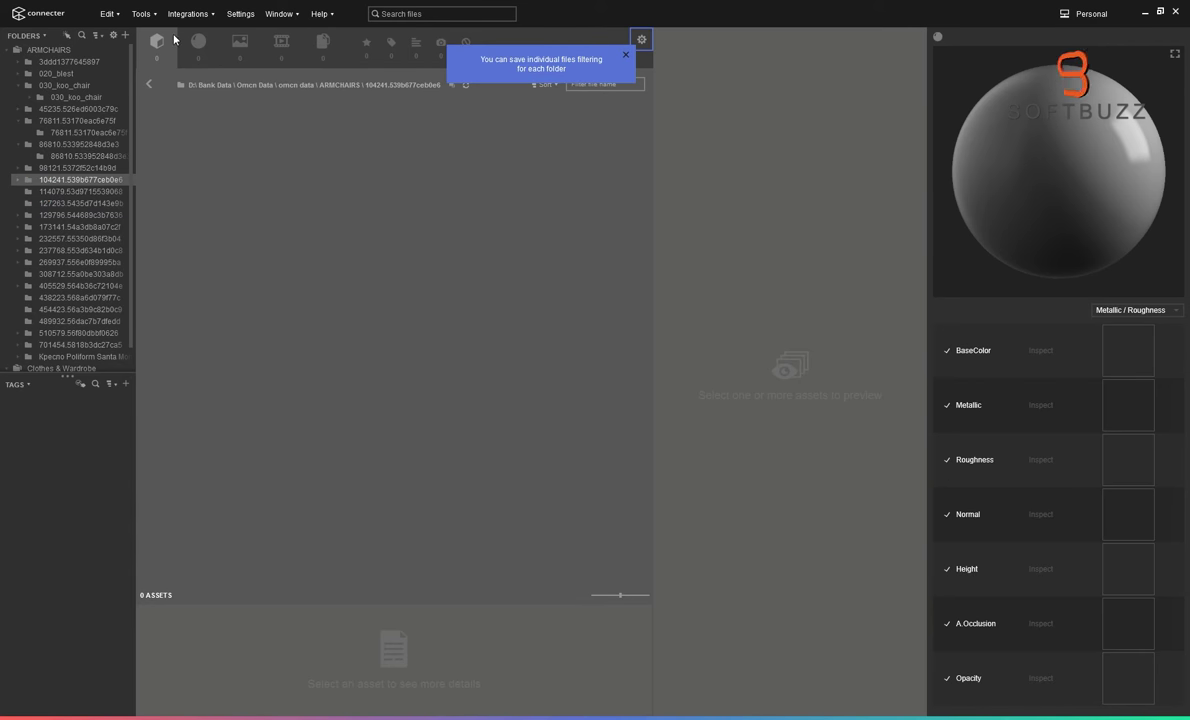
left_click(48, 49)
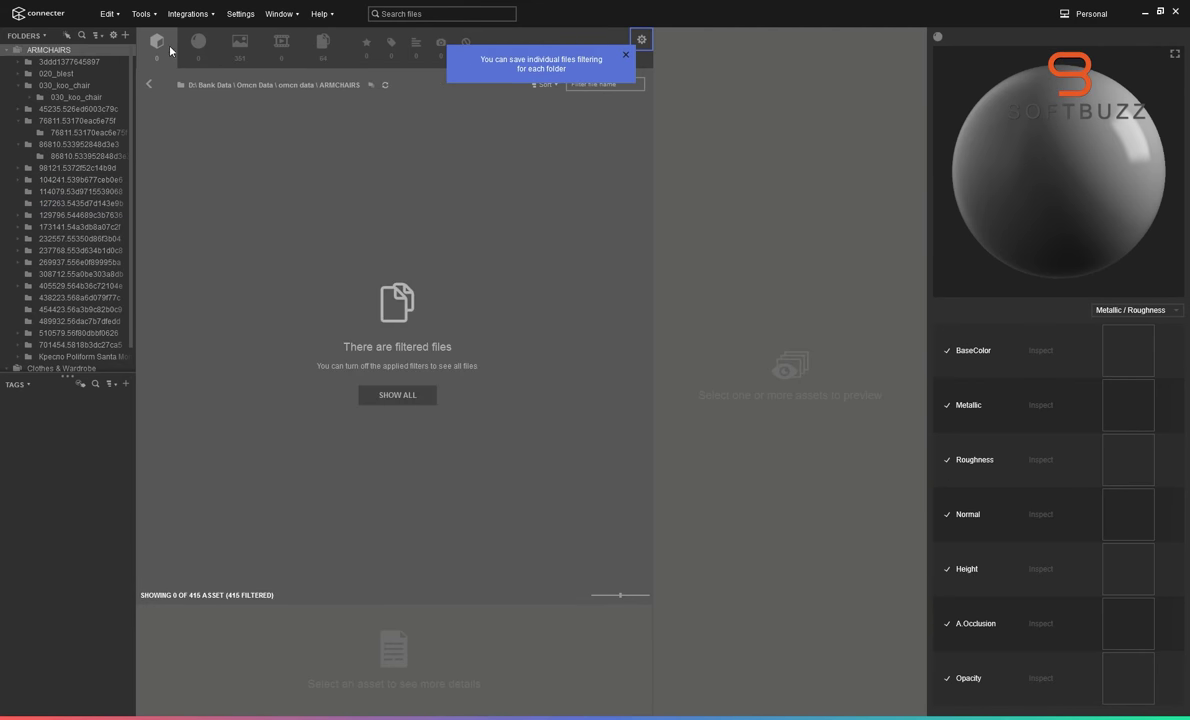
Revisit the Clothes & Wardrobe and DOOR & WINDOWS window subfolders, then collapse both trees
left_click(642, 40)
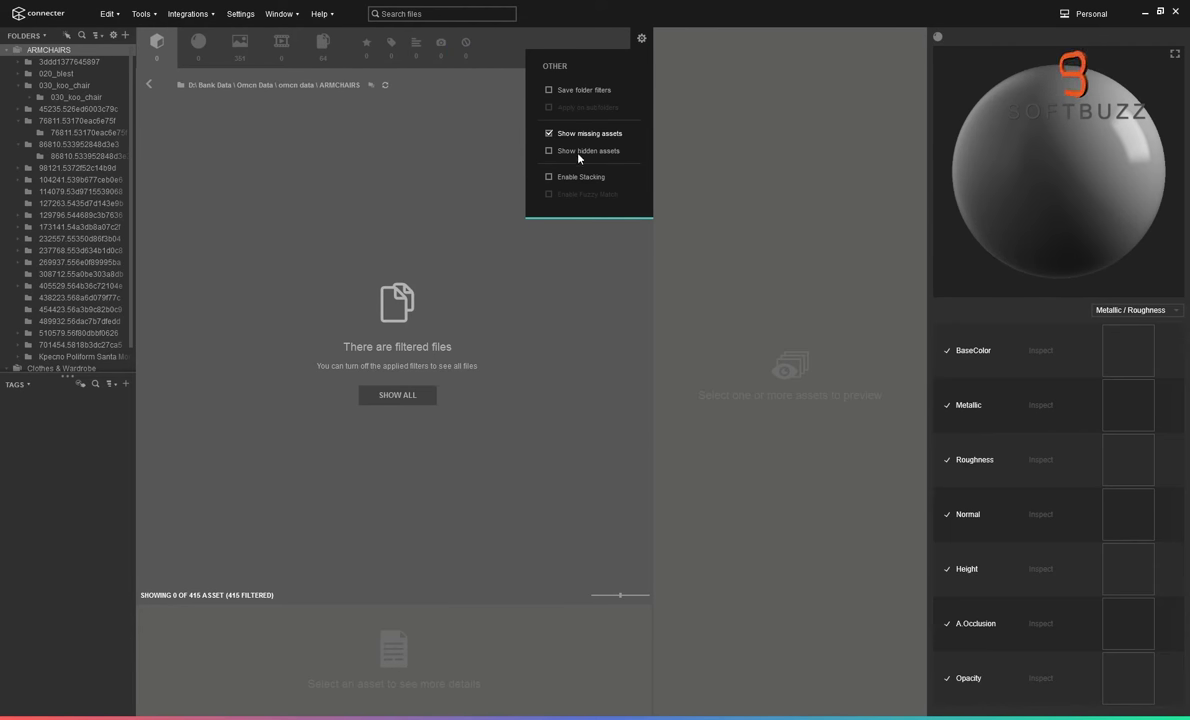
left_click(373, 148)
left_click(7, 49)
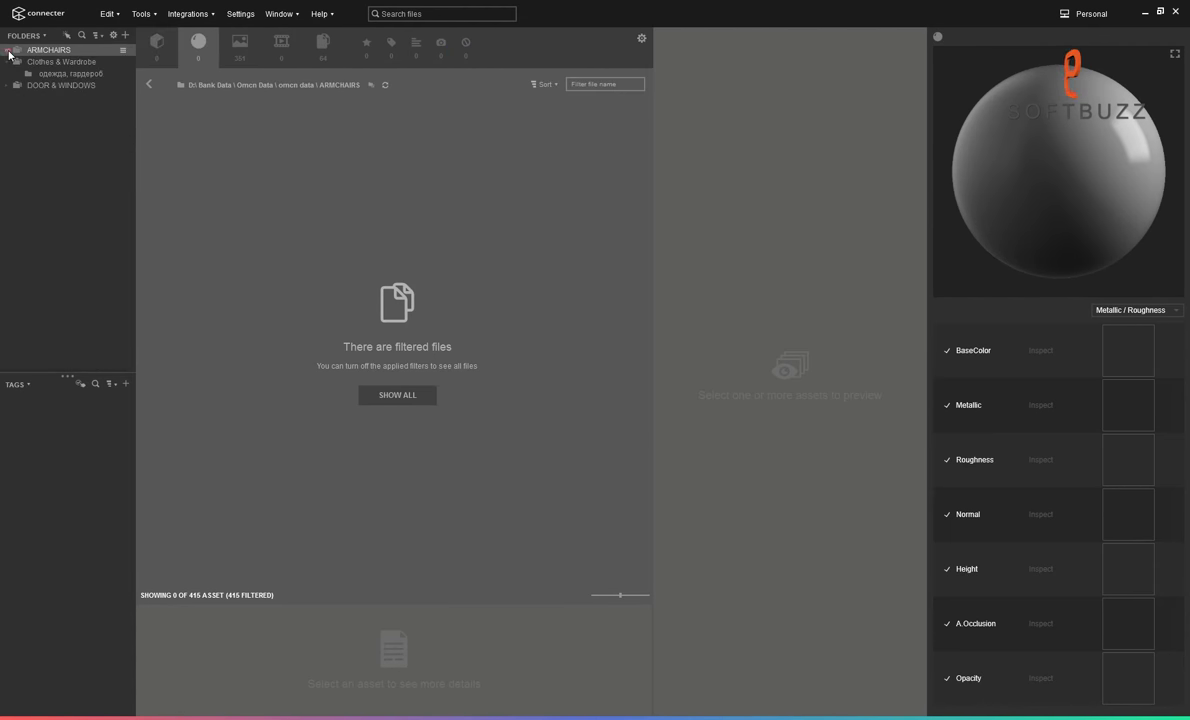
left_click(60, 61)
left_click(65, 73)
left_click(7, 85)
left_click(75, 97)
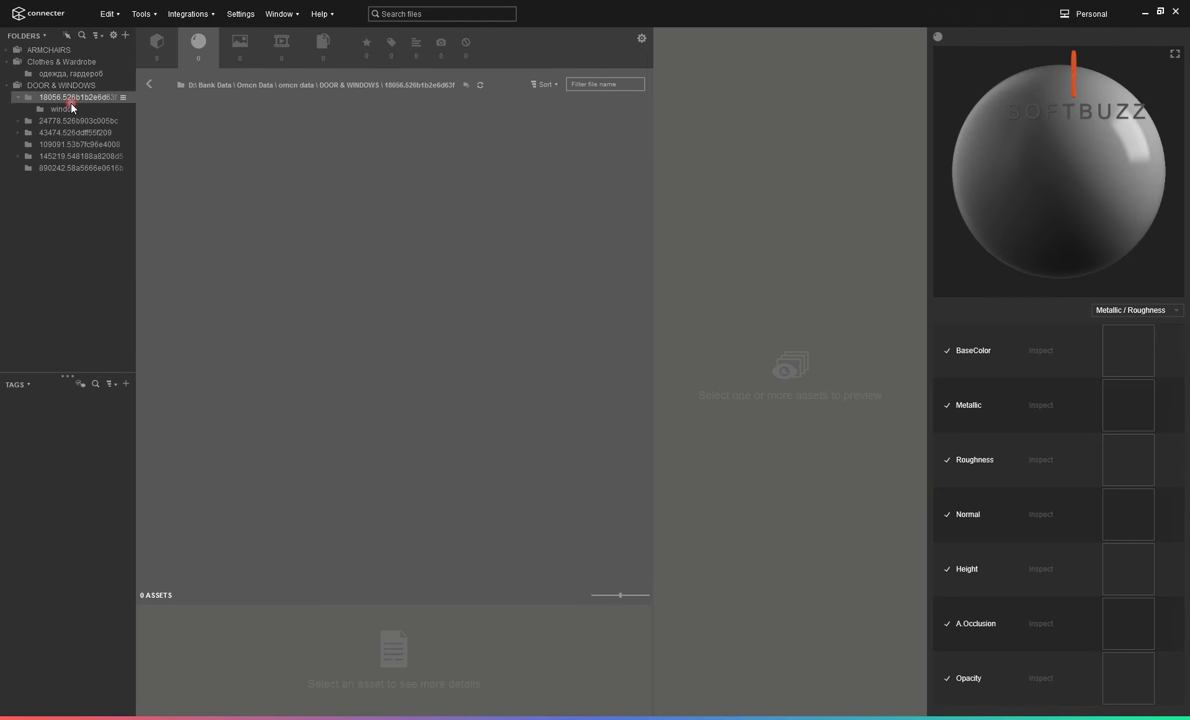
left_click(77, 110)
left_click(55, 63)
left_click(7, 61)
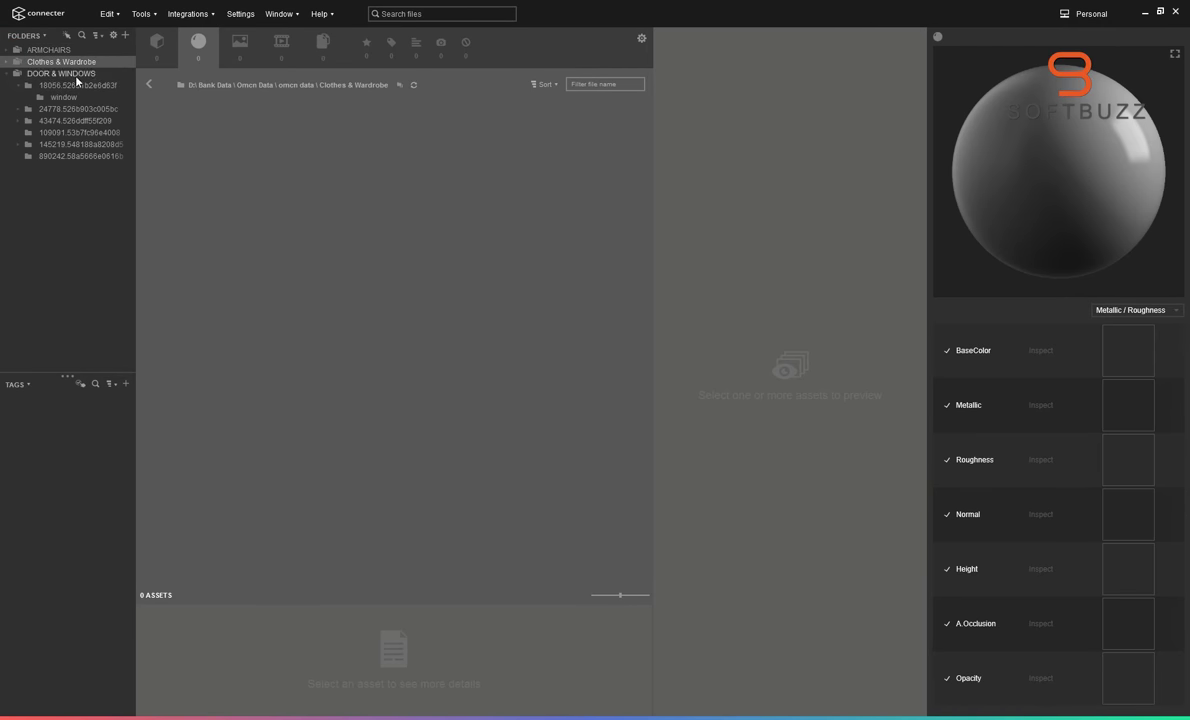
left_click(60, 73)
left_click(7, 73)
left_click(6, 50)
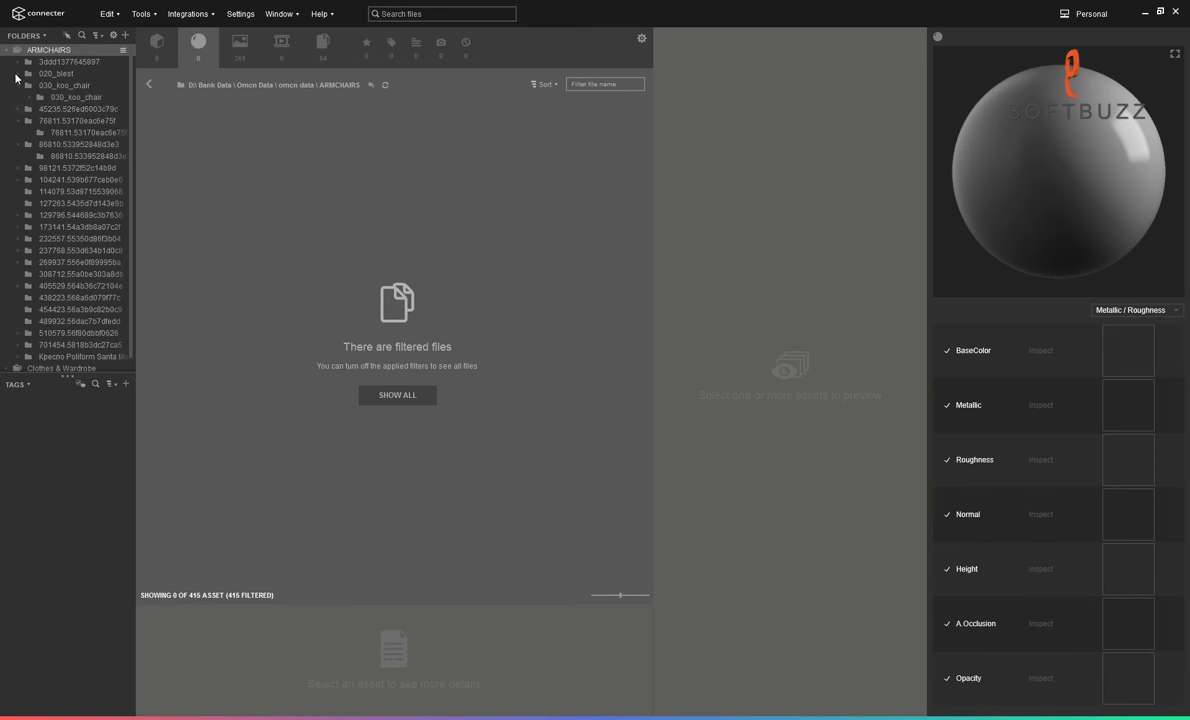
left_click(17, 62)
left_click(70, 73)
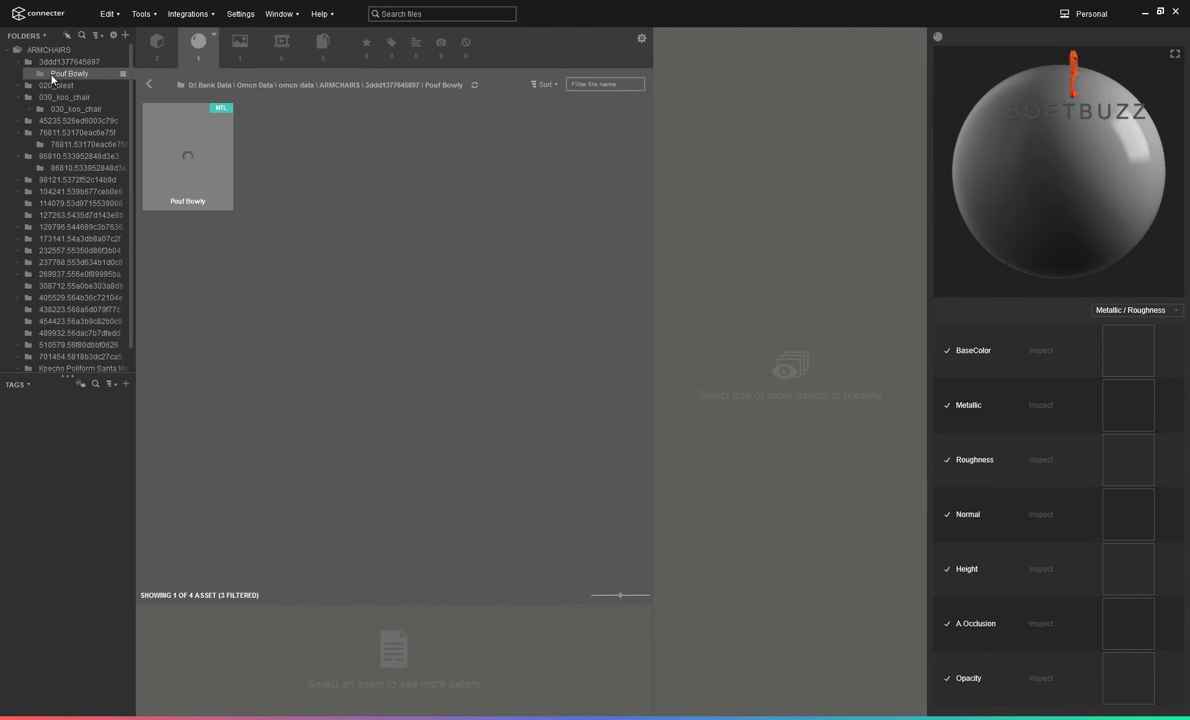
left_click(166, 140)
left_click(199, 46)
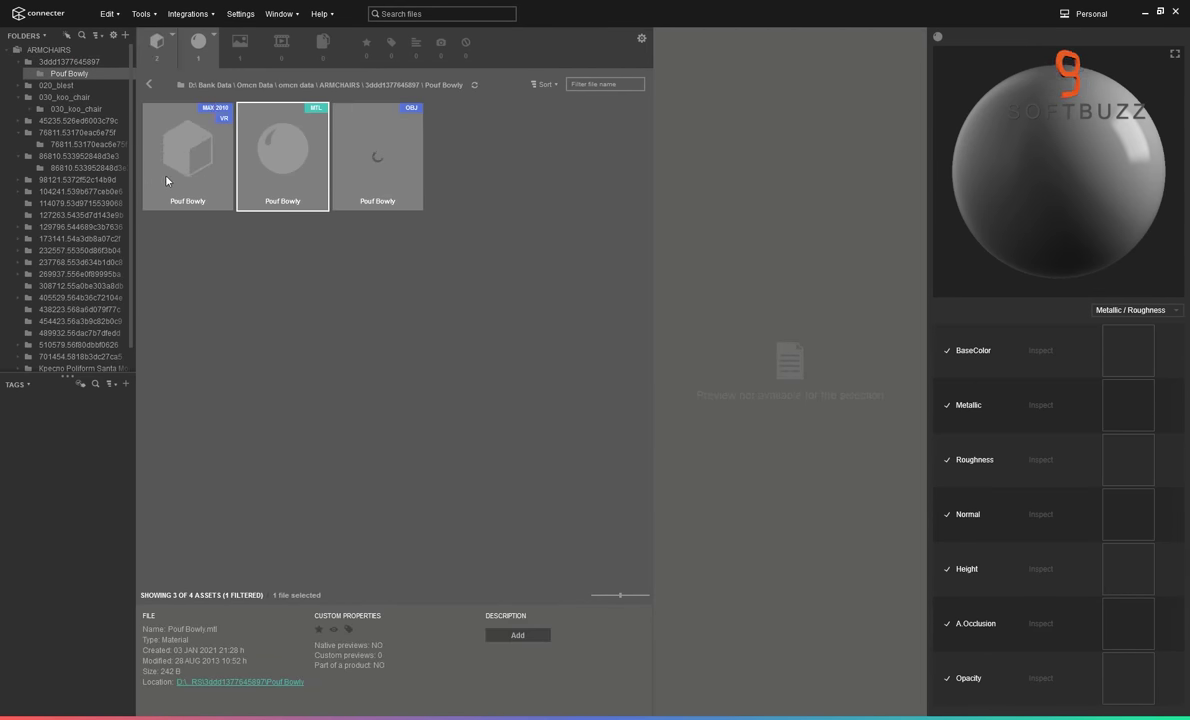
Filter Pouf Bowly to V-Ray models only, hiding obj files, then open 020_blest
left_click(172, 38)
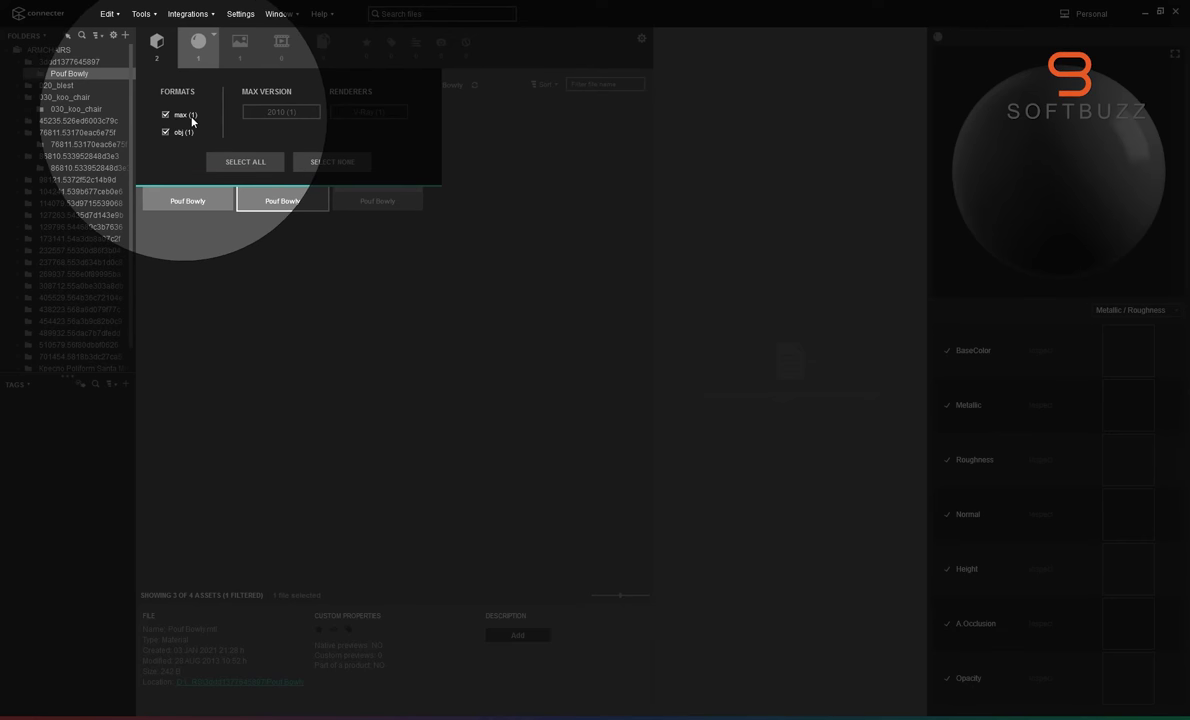
left_click(166, 132)
left_click(369, 112)
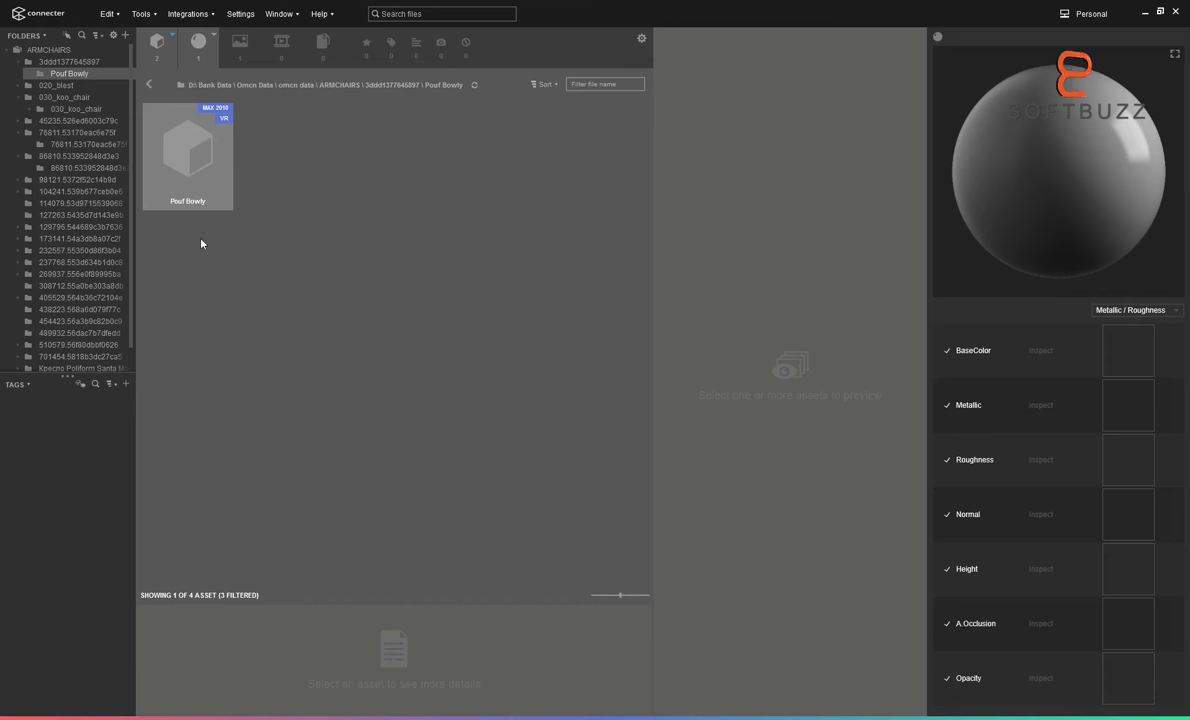
left_click(70, 86)
Open the inner 020_blest folder, then start 3ds Max 2021 by searching '3ds' in the Start menu
left_click(15, 85)
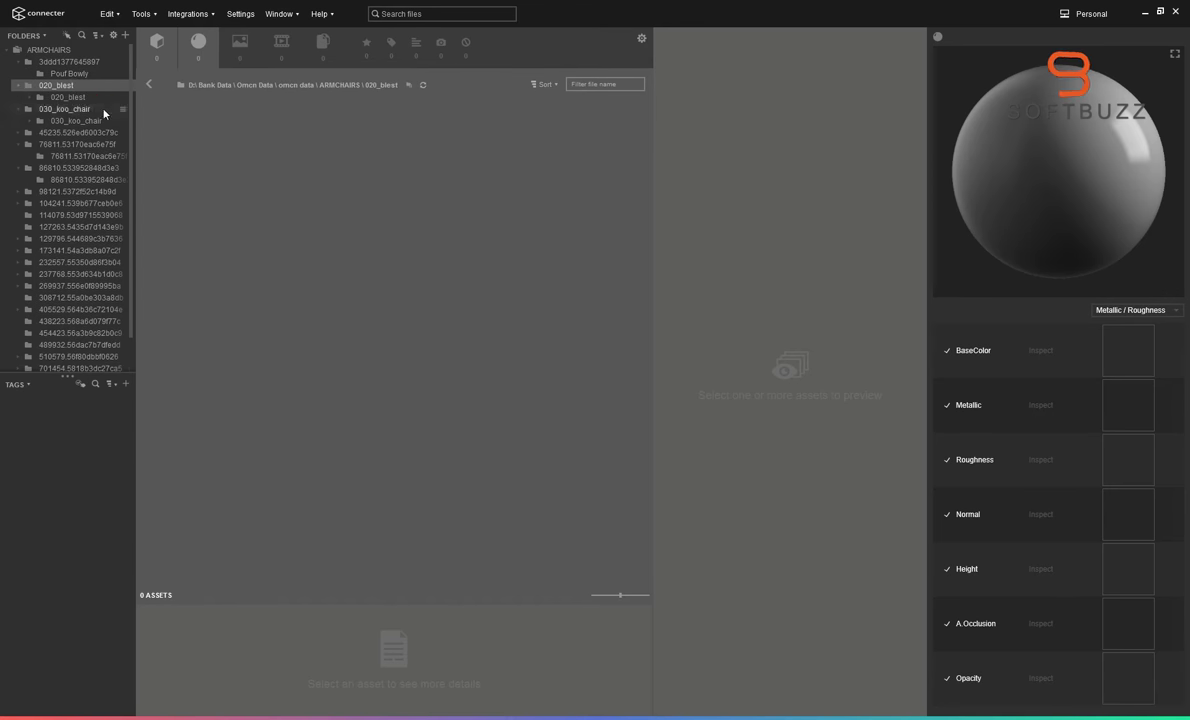
left_click(75, 98)
key("super")
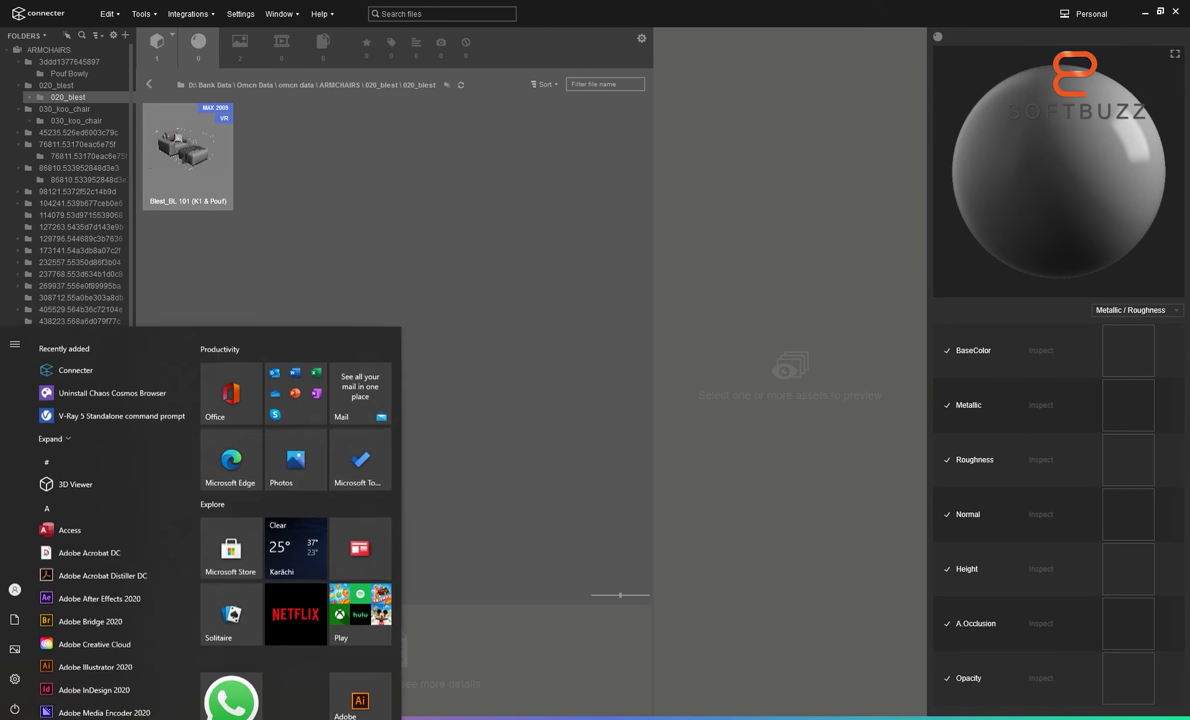
type("3ds")
key("Return")
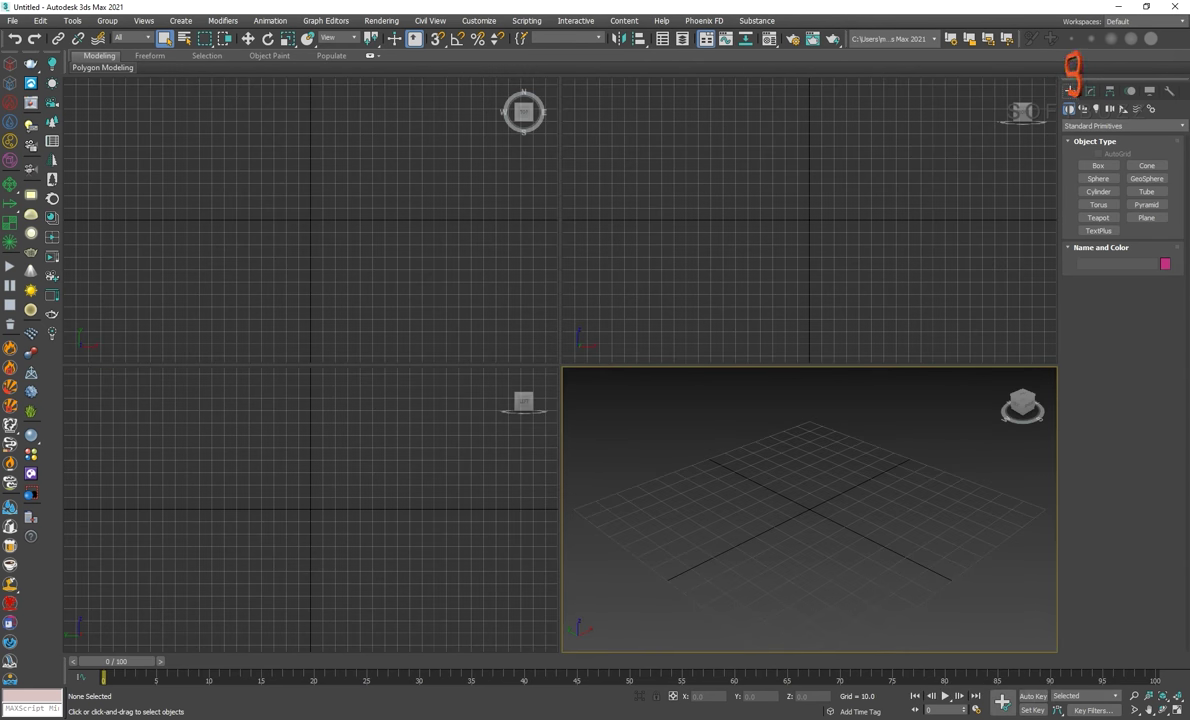
Restore Connecter to a smaller window and resize it so 3ds Max shows beside it
left_click(470, 690)
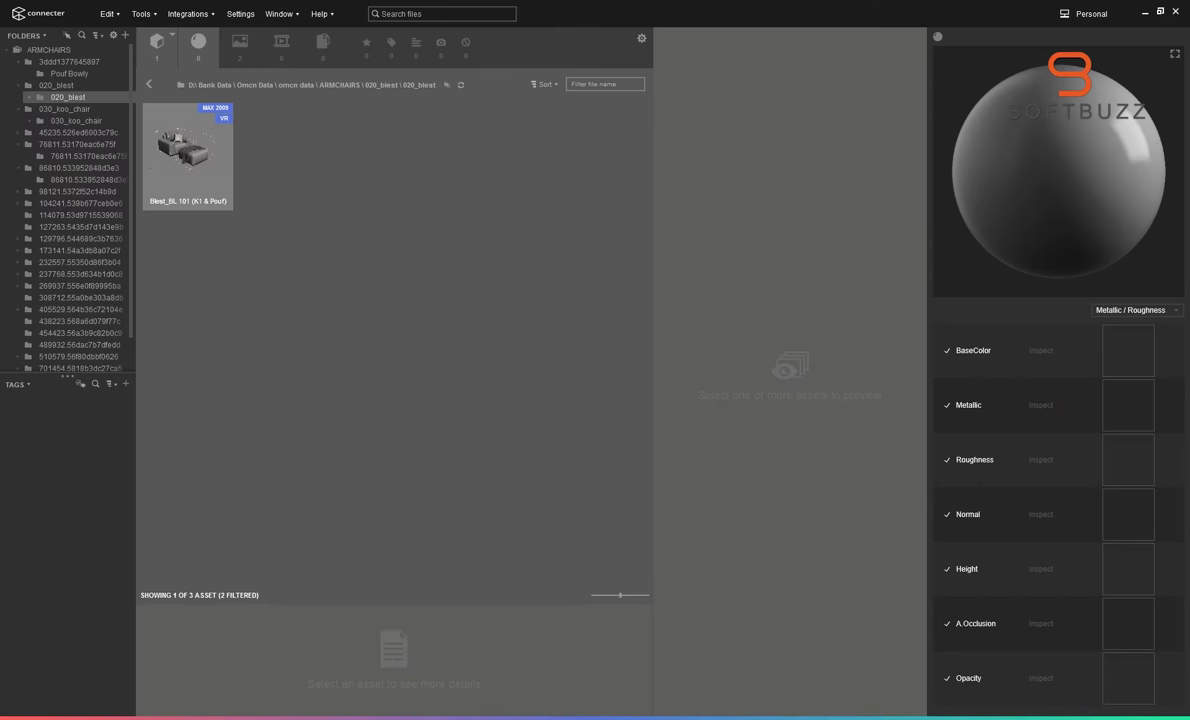
left_click(1159, 13)
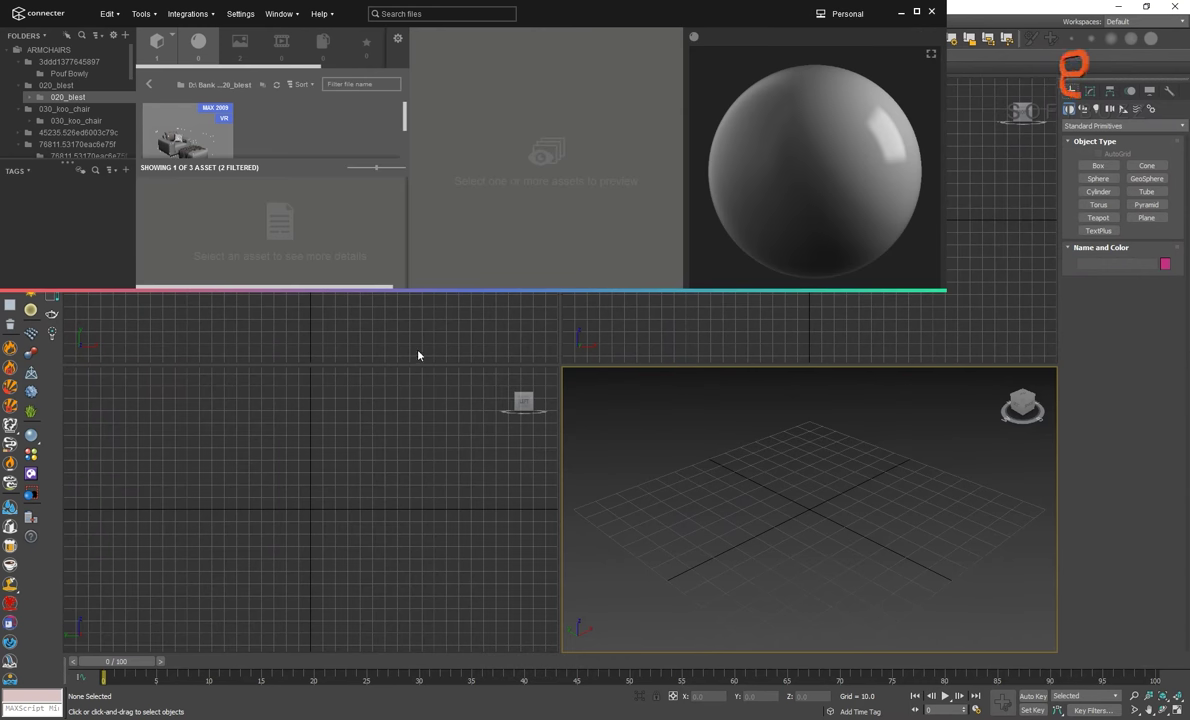
left_click_drag(430, 300, 339, 521)
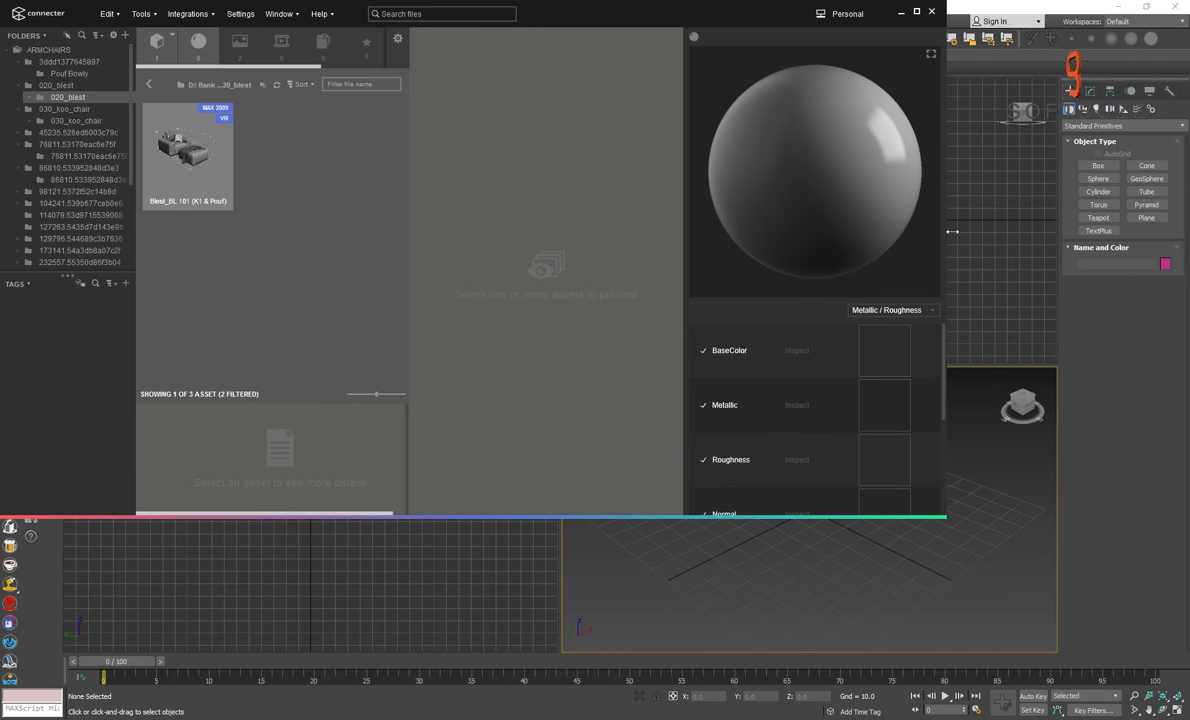
left_click_drag(946, 232, 700, 232)
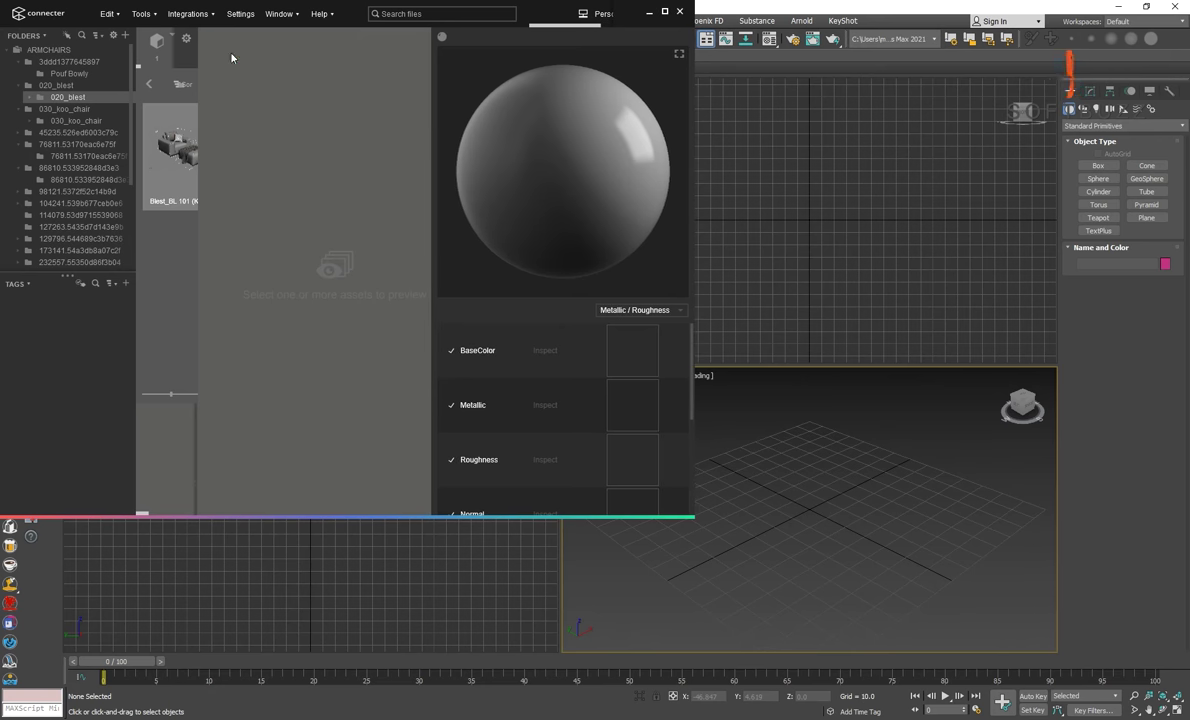
left_click_drag(437, 61, 529, 64)
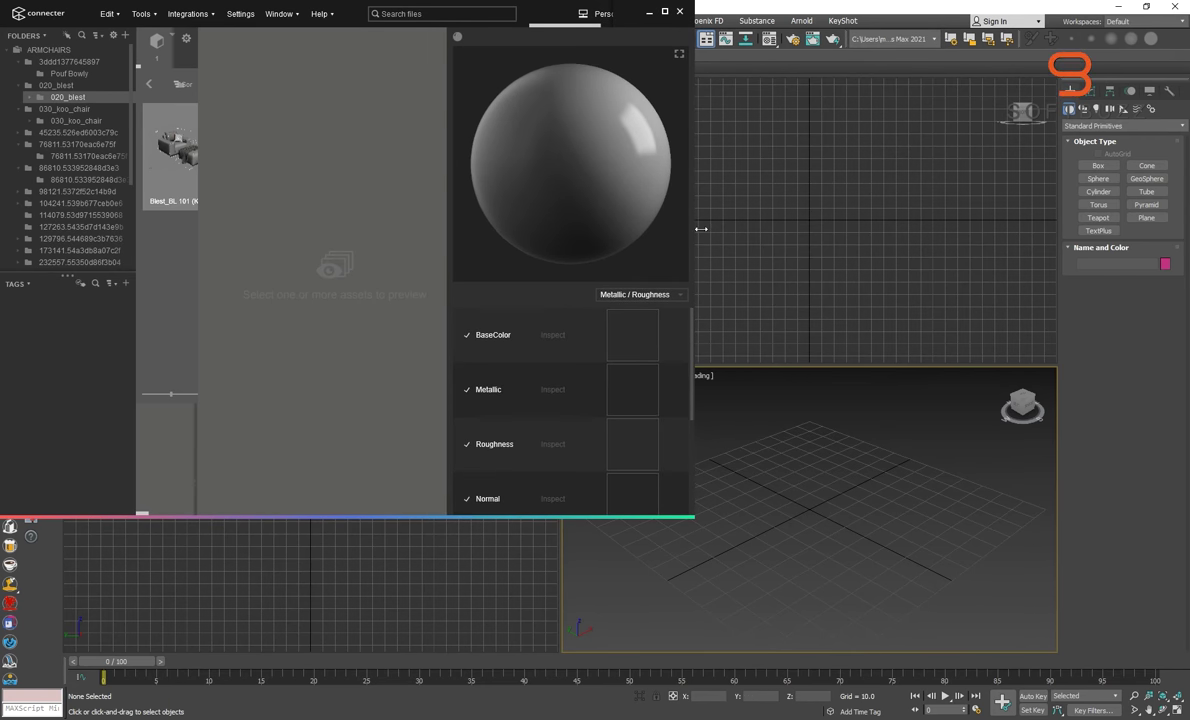
left_click_drag(701, 229, 880, 229)
left_click_drag(627, 28, 634, 31)
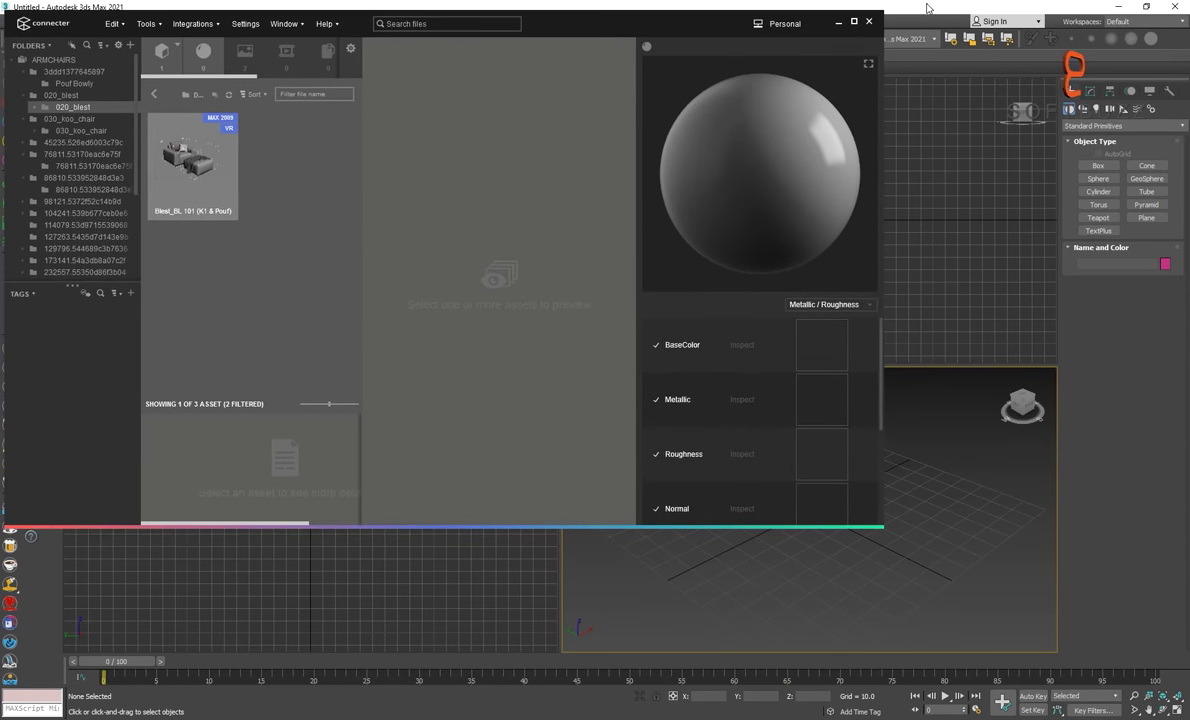
Drag the Blest_BL 101 (K1 & Pouf) asset into the 3ds Max Perspective viewport
left_click(927, 8)
key("alt+Tab")
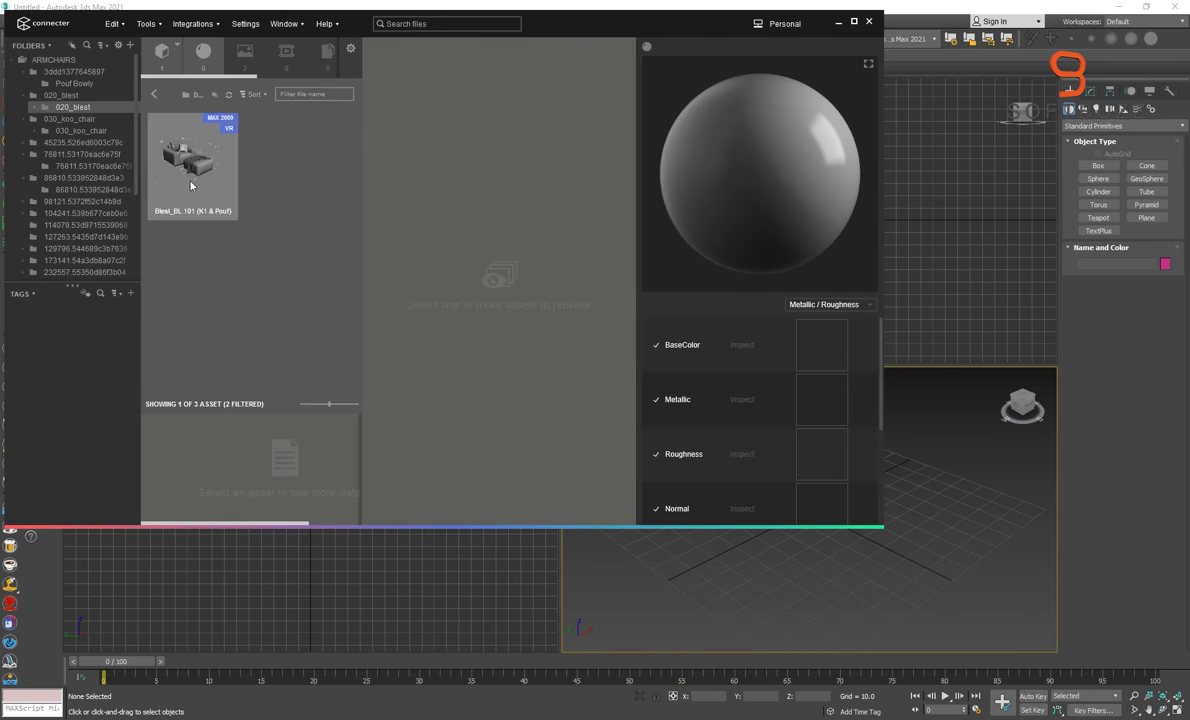
left_click(191, 185)
left_click_drag(203, 178, 932, 505)
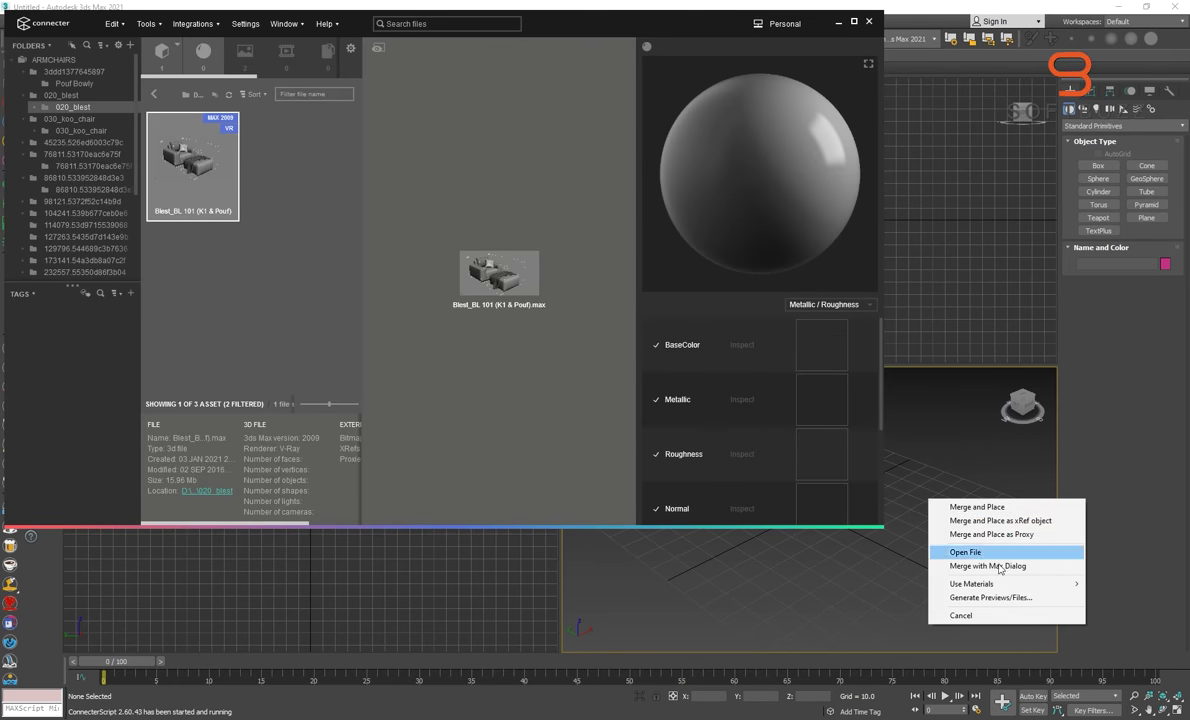
Merge and Place the Blest_BL 101 set, placing three copies in the scene
left_click(979, 507)
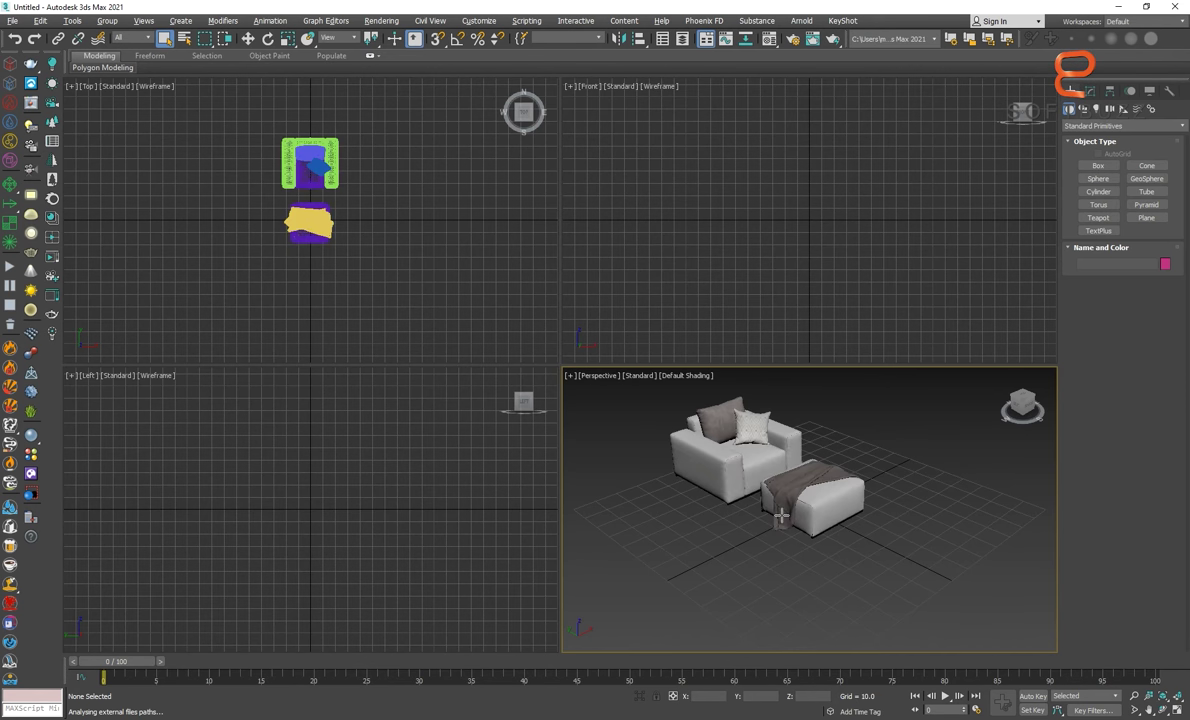
left_click(793, 508)
left_click(880, 460)
left_click(650, 455)
Maximize the Perspective viewport and move the front-middle sofa set left and down
key("alt+w")
scroll(620, 433, "down", 5)
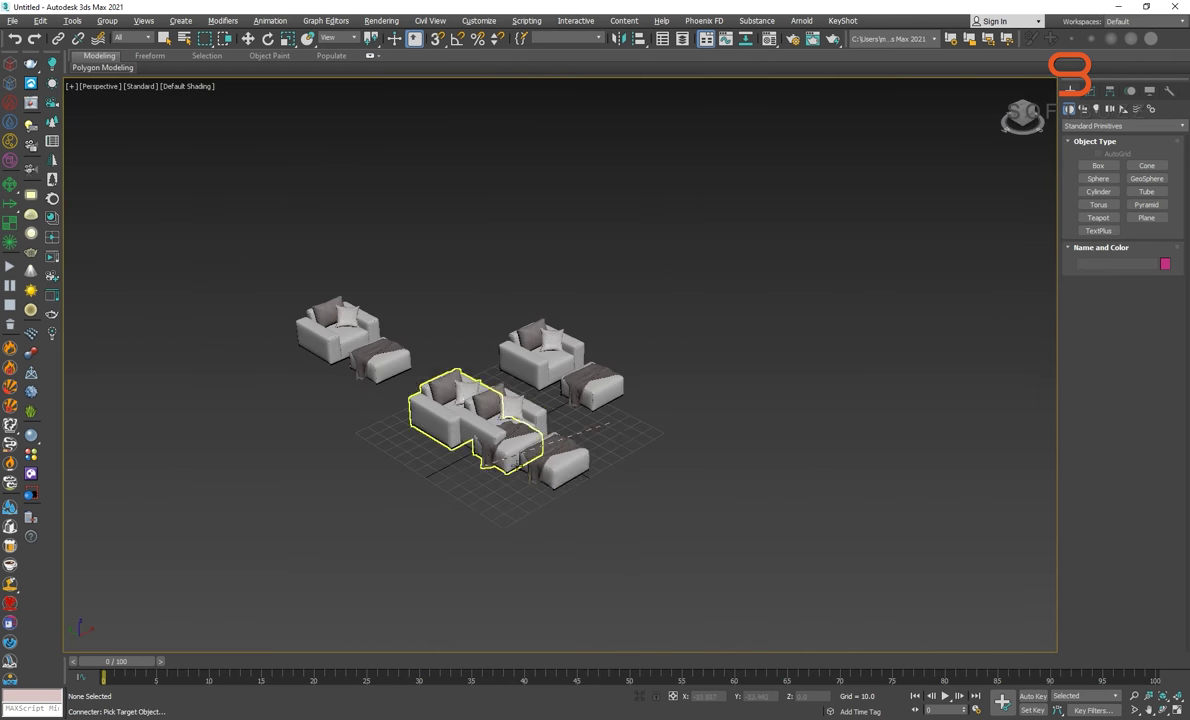
left_click_drag(651, 404, 697, 432)
key("ctrl+z")
left_click(598, 404)
left_click(590, 358)
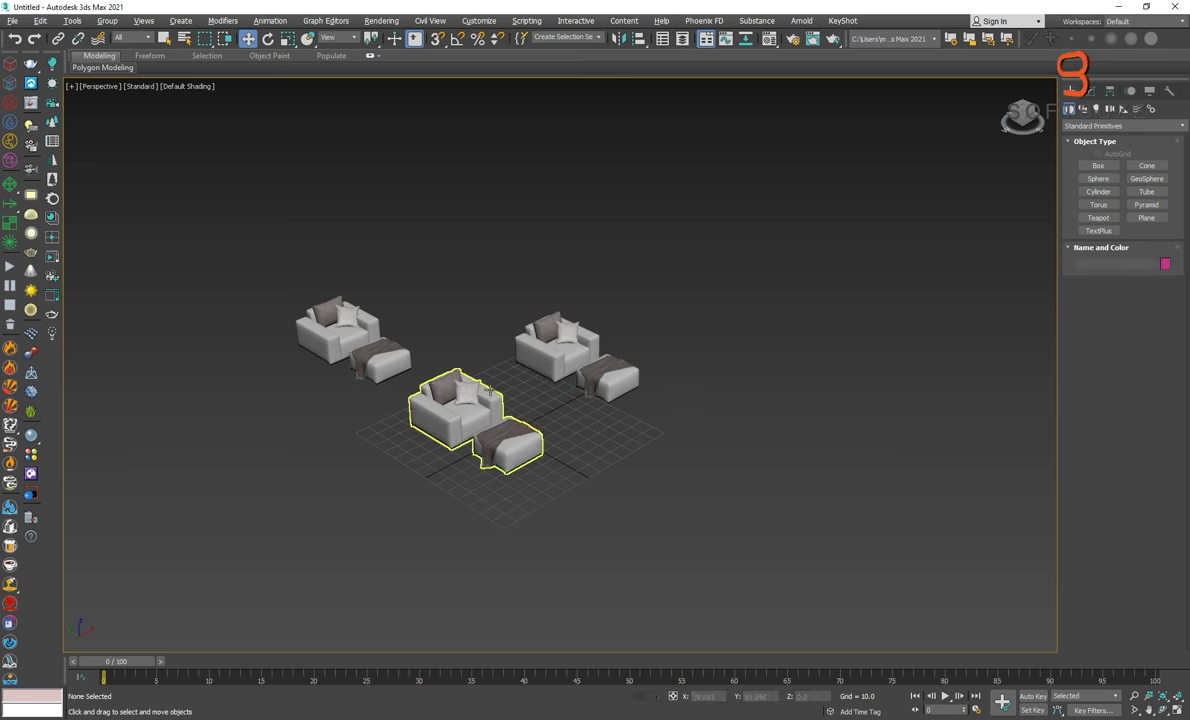
left_click_drag(520, 405, 475, 425)
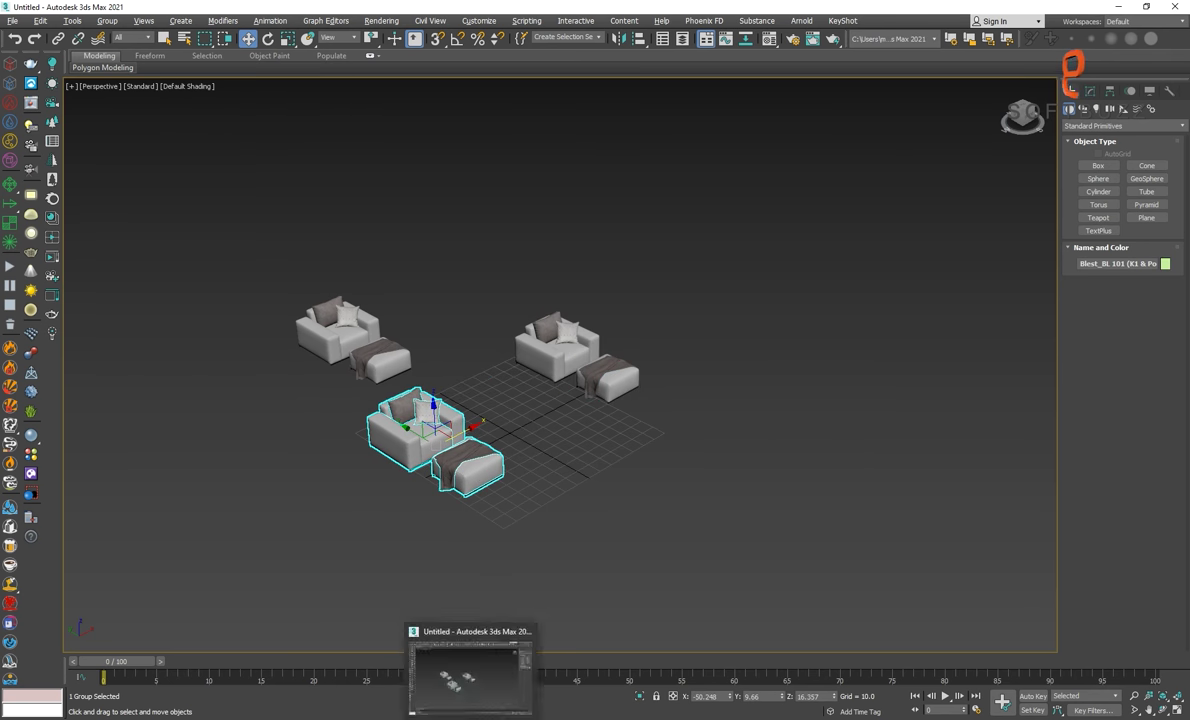
Back in Connecter, open folder 104241 to show its WombChair asset
left_click(440, 719)
left_click(67, 215)
double_click(58, 213)
left_click(62, 225)
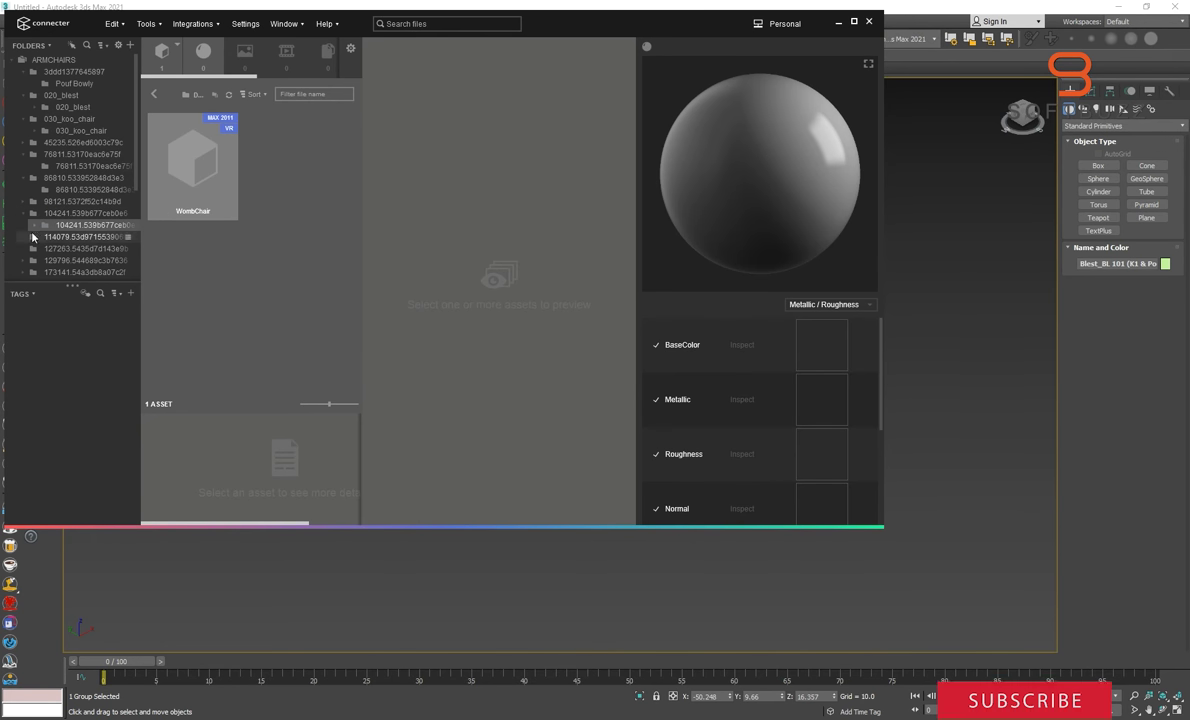
Browse the armchair folders and select the DOOR & WINDOWS folder
left_click(32, 237)
scroll(90, 220, "down", 5)
left_click(66, 275)
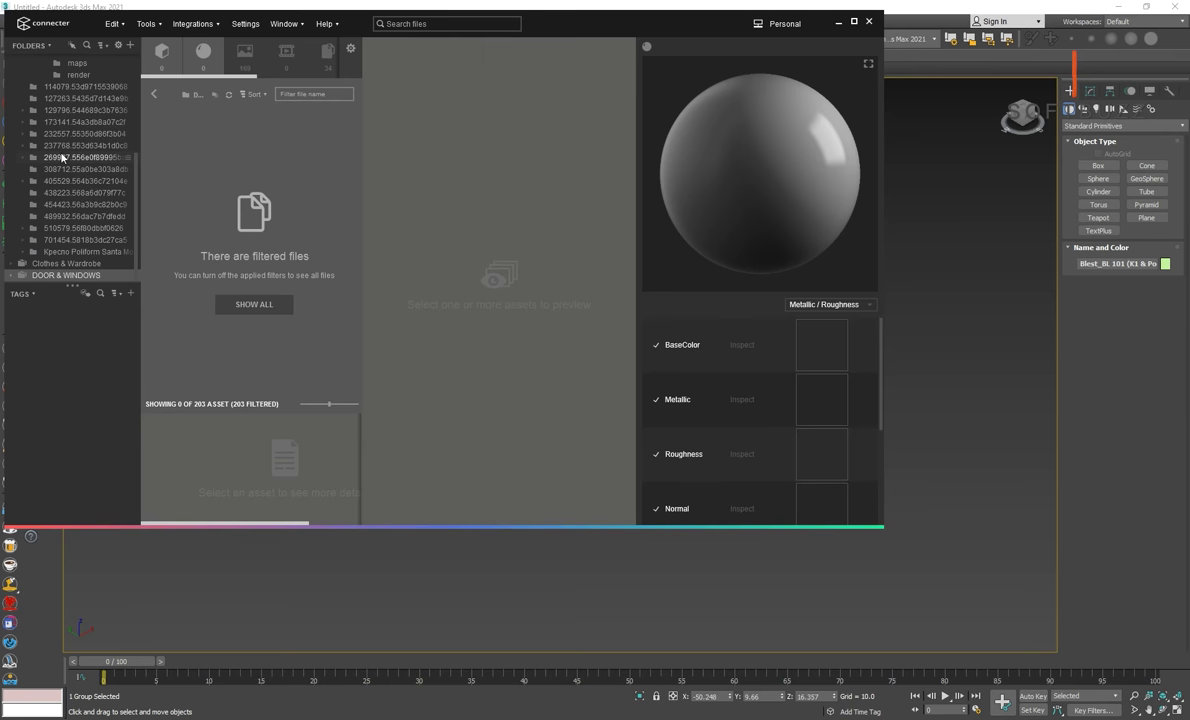
Choose the CHAIRS folder under omcn data in the add-folder dialog and add it
left_click(130, 45)
left_click(262, 41)
left_click(164, 128)
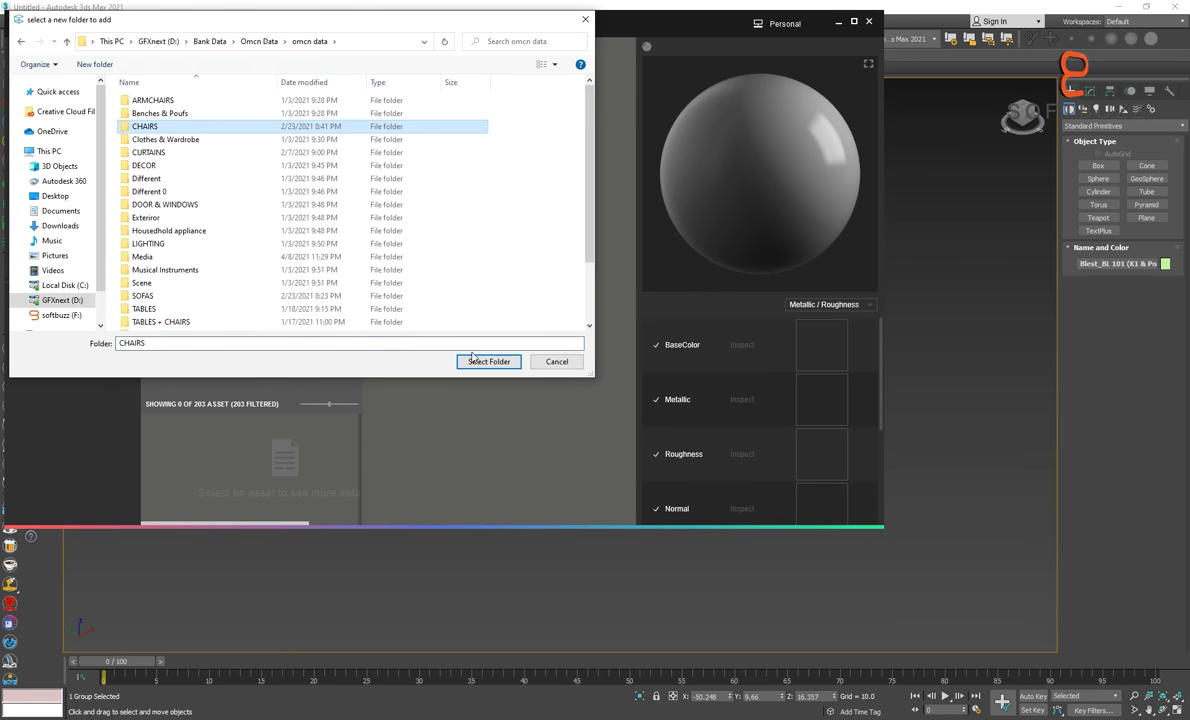
left_click(474, 358)
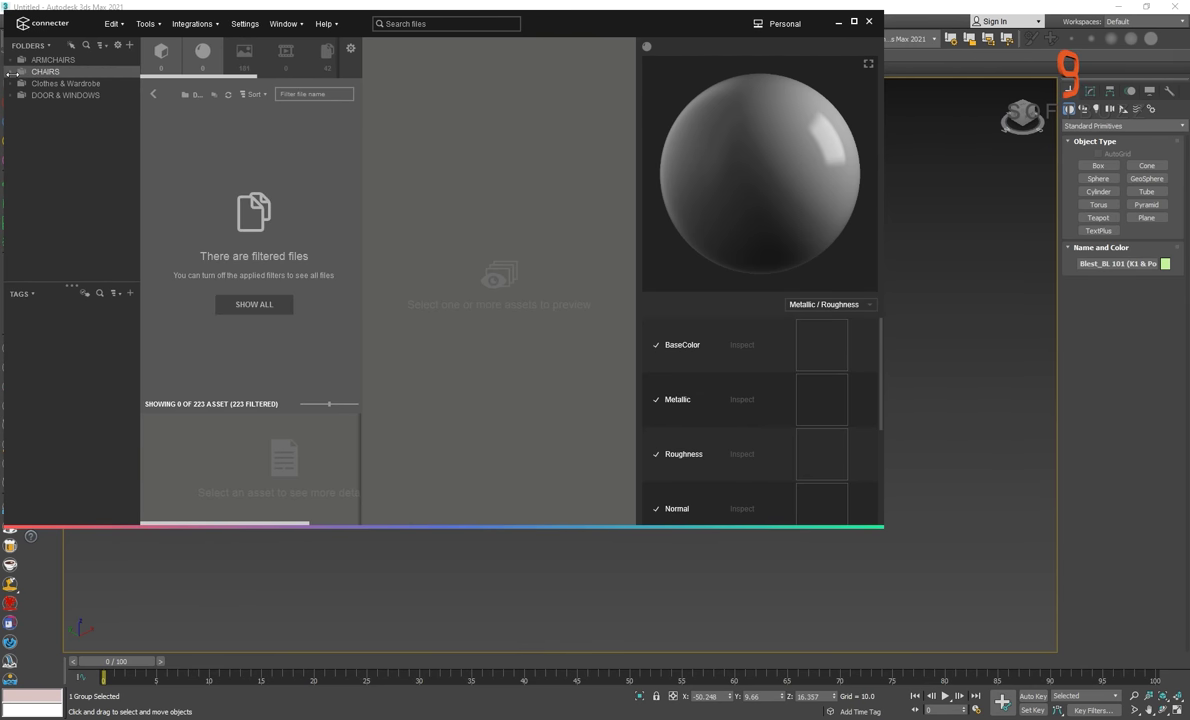
Expand CHAIRS, look through its 115064 and stul subfolders, then select the whole CHAIRS folder
left_click(12, 73)
left_click(50, 85)
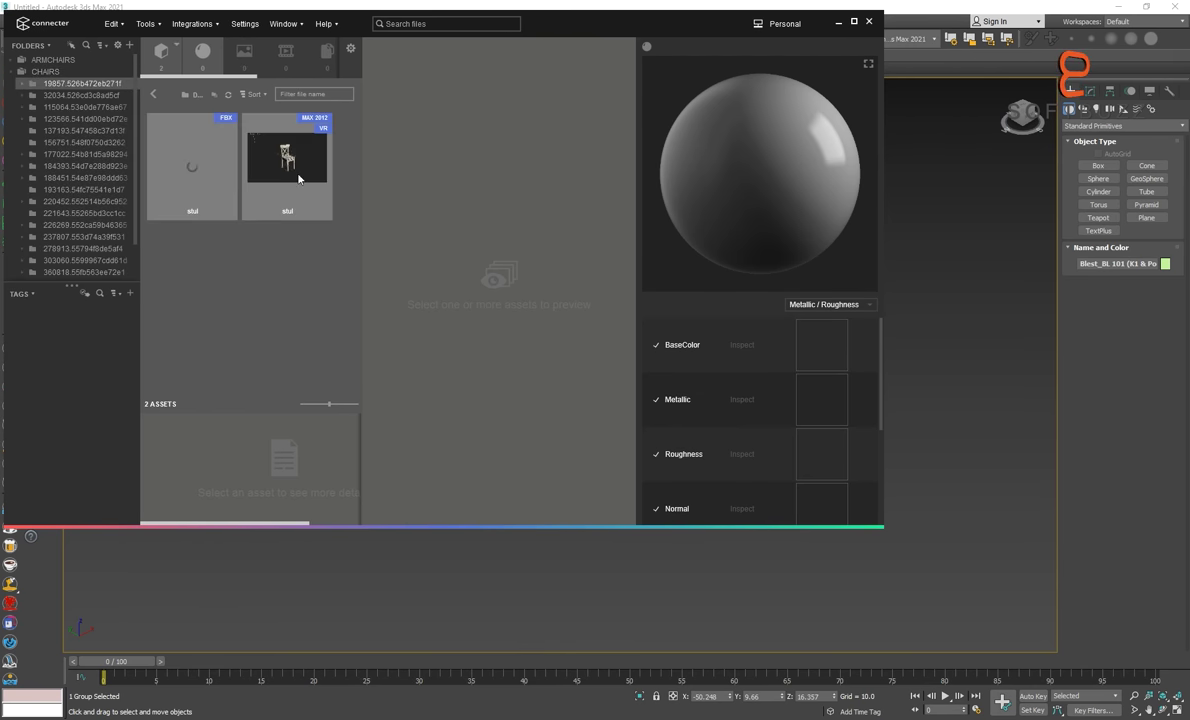
left_click(73, 108)
left_click(21, 107)
left_click(55, 83)
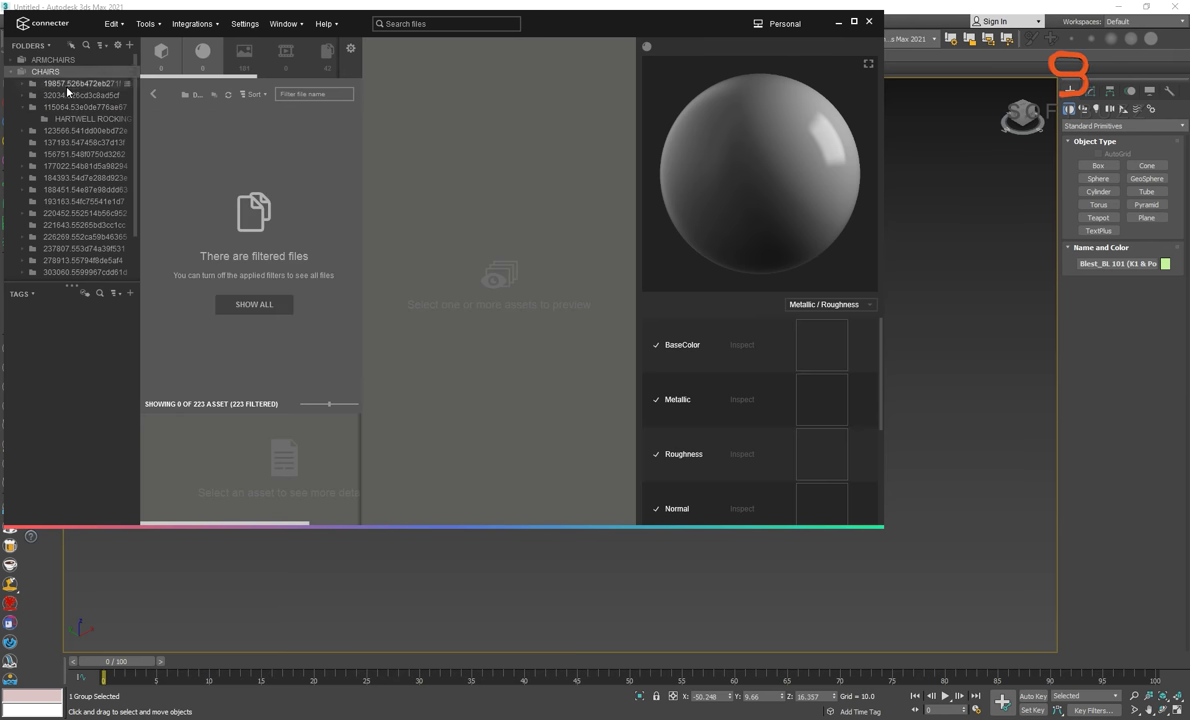
left_click(52, 73)
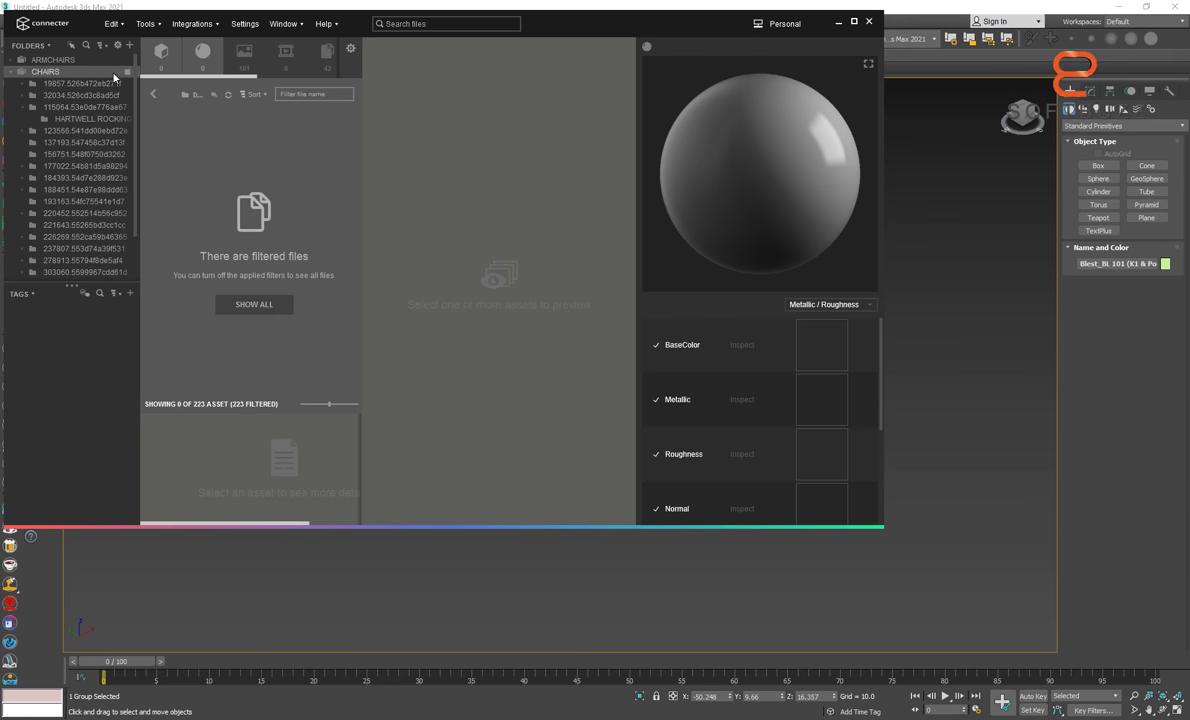
Show all 223 files in a three-column grid without images, and open folder 193163 with the Hemingway chairs
left_click(266, 306)
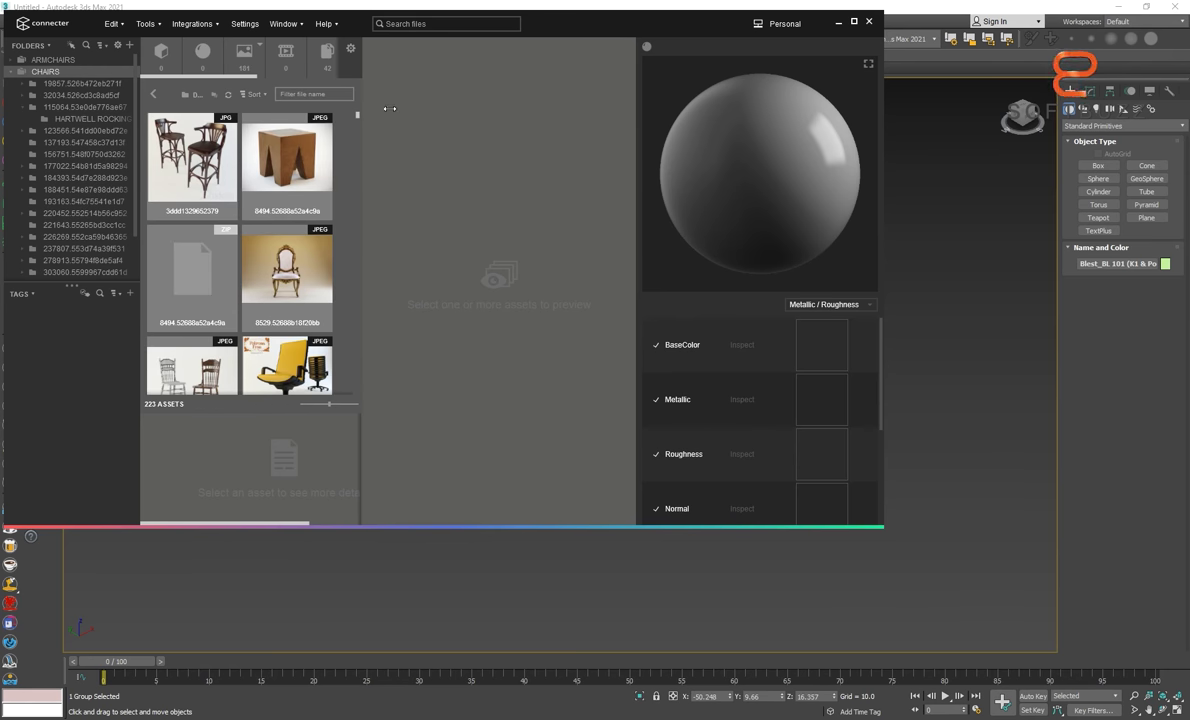
left_click_drag(389, 108, 600, 110)
left_click(230, 53)
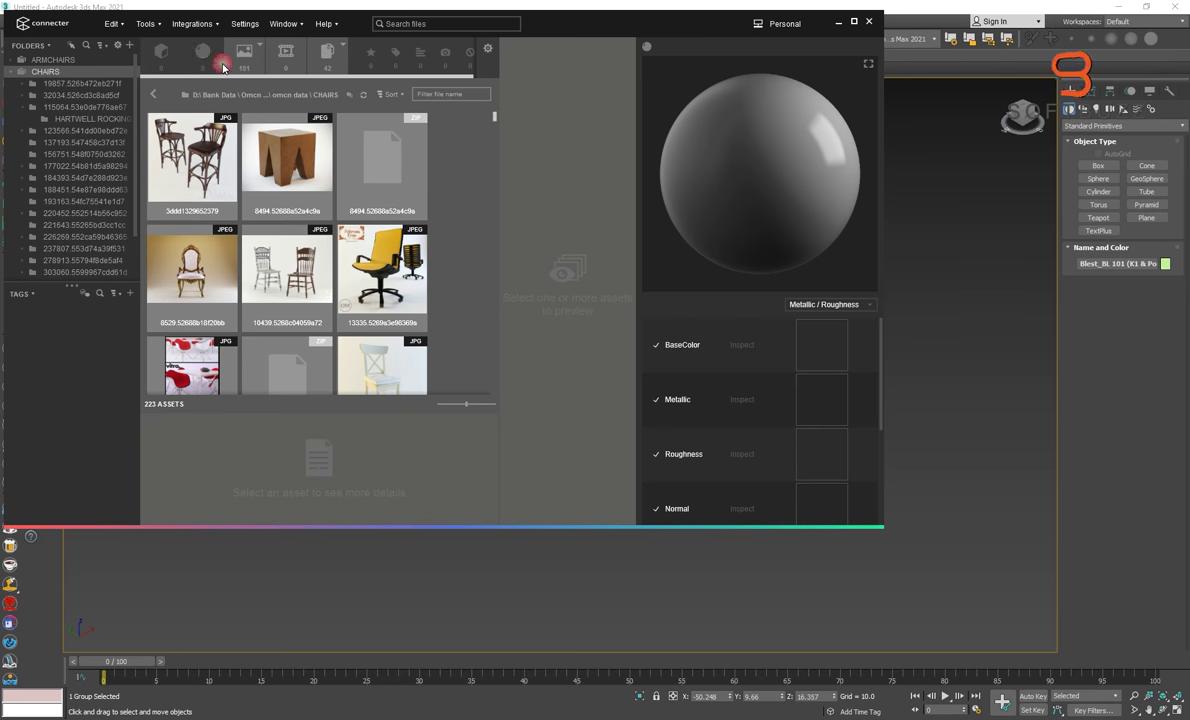
scroll(266, 232, "down", 5)
scroll(266, 232, "down", 5)
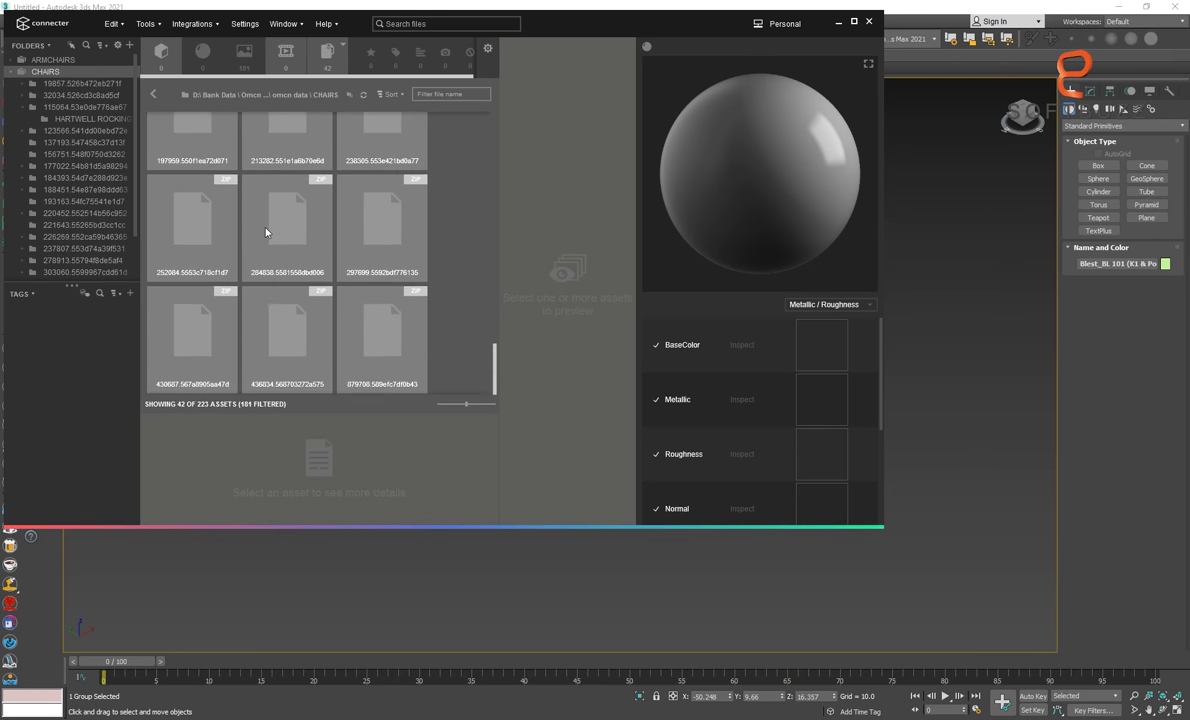
scroll(103, 141, "down", 2)
left_click(101, 146)
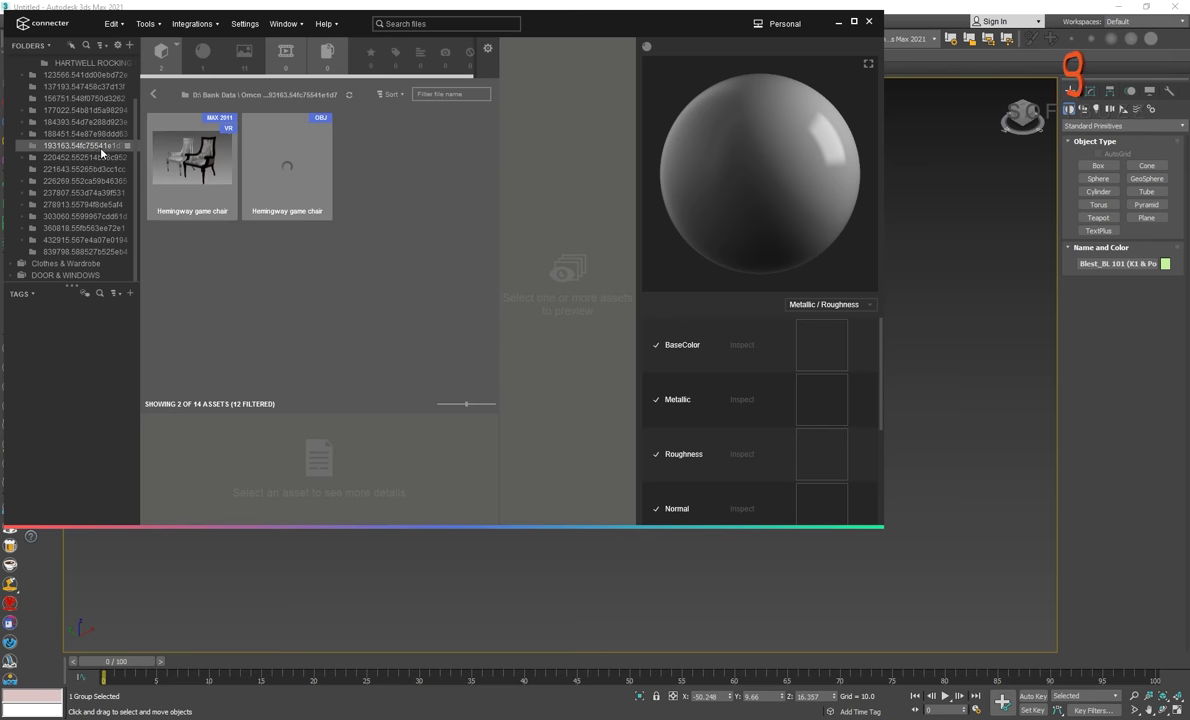
Merge and Place the Hemingway game chair .max file into the 3ds Max scene
left_click(210, 167)
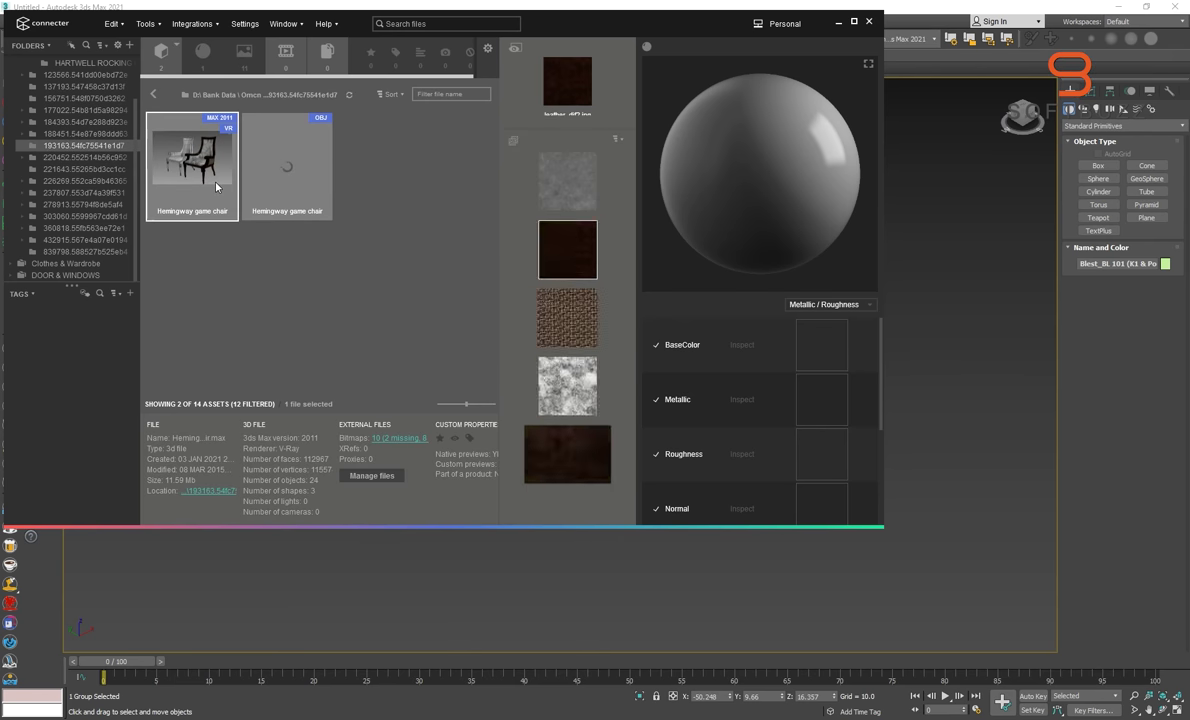
mouse_move(203, 170)
left_mouse_down()
mouse_move(913, 367)
mouse_move(988, 365)
left_mouse_up()
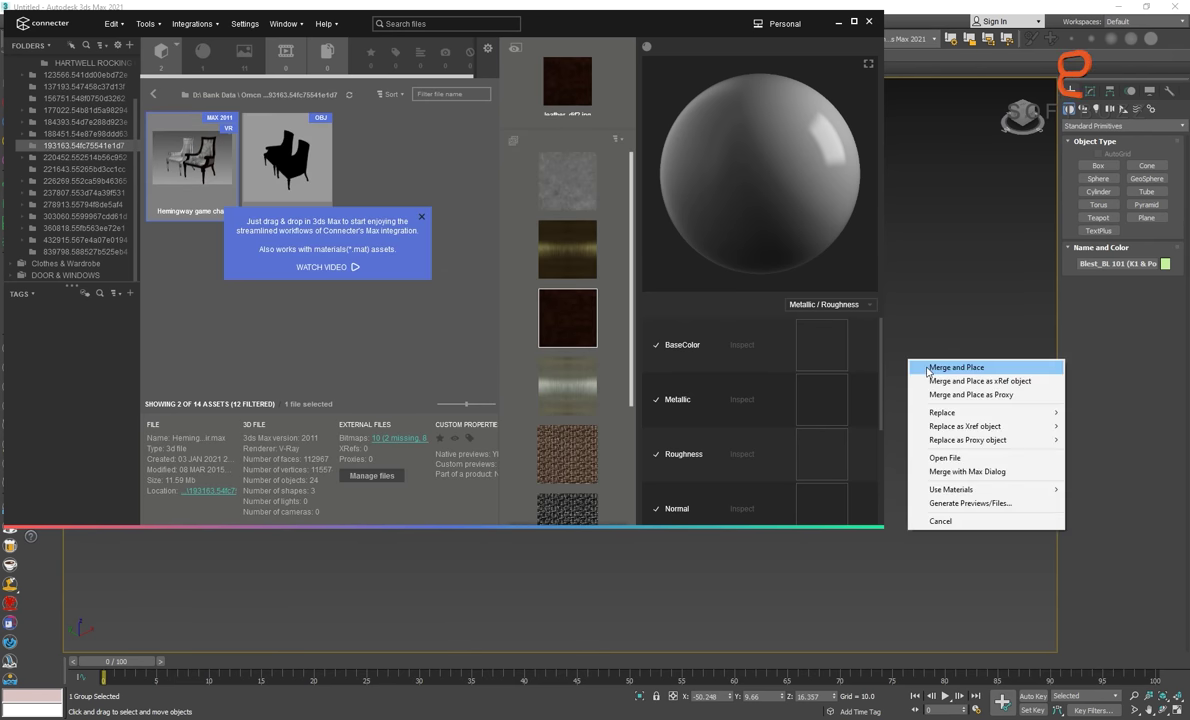
left_click(1015, 370)
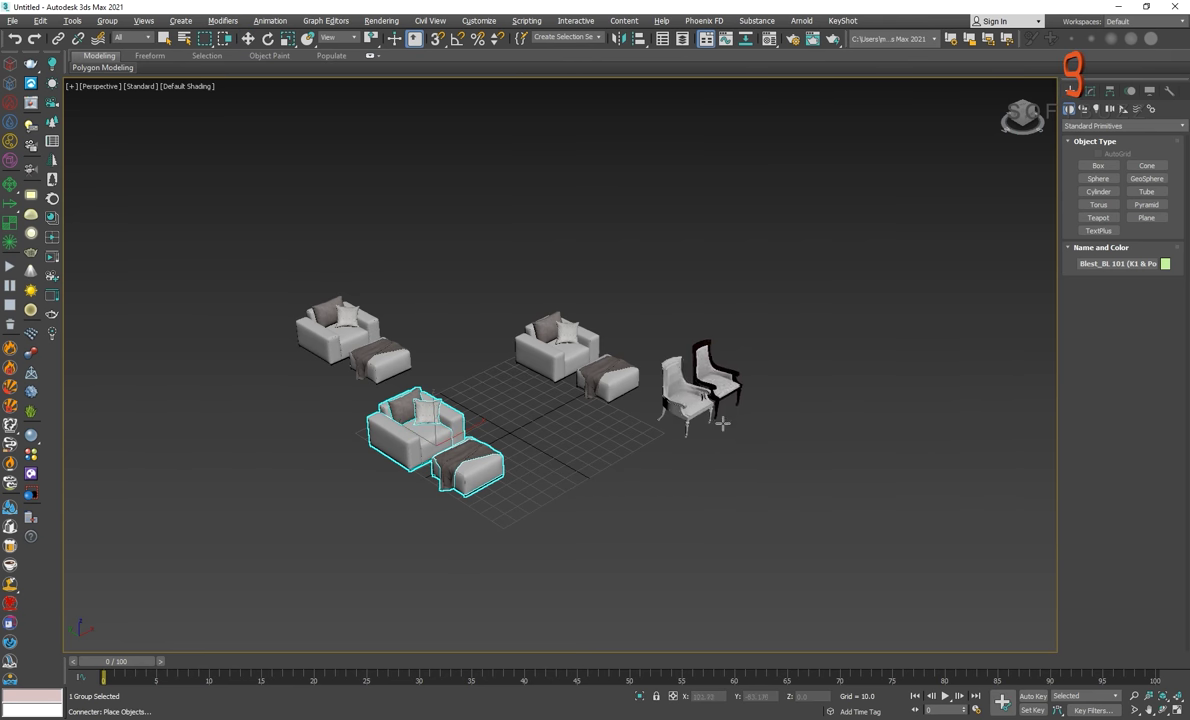
left_click(645, 290)
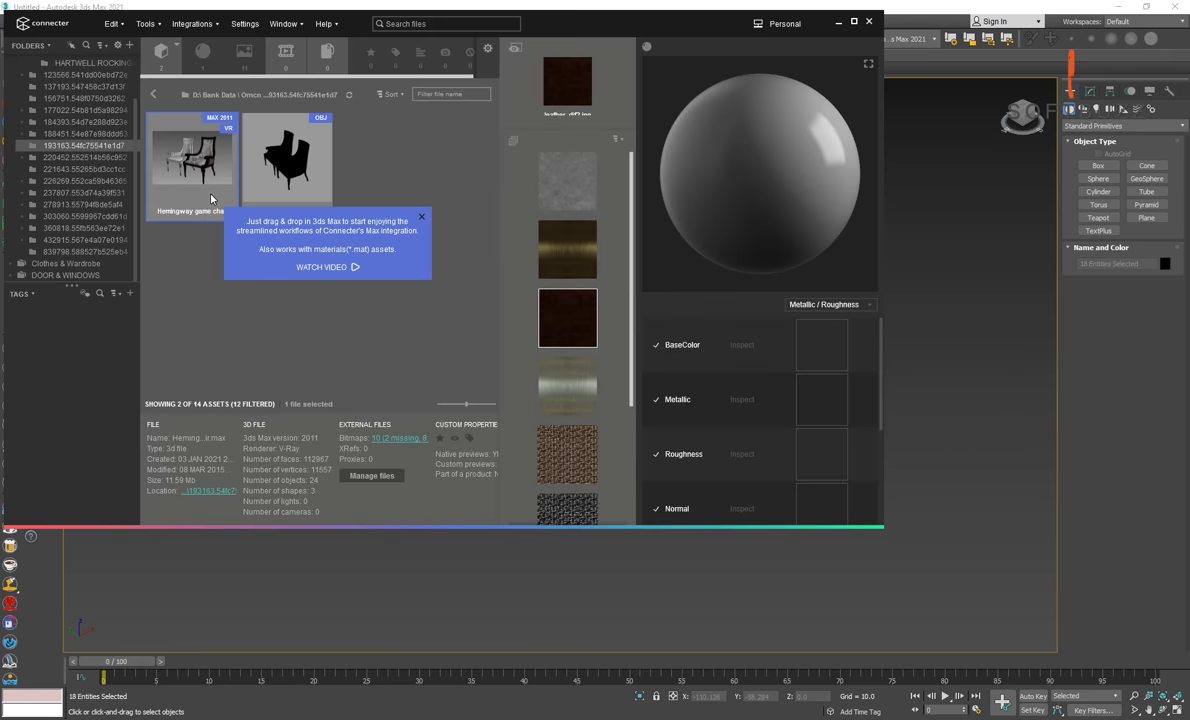
Open the bar_chair folder and Merge and Place the bar chair onto the grid
left_click(21, 158)
left_click(97, 170)
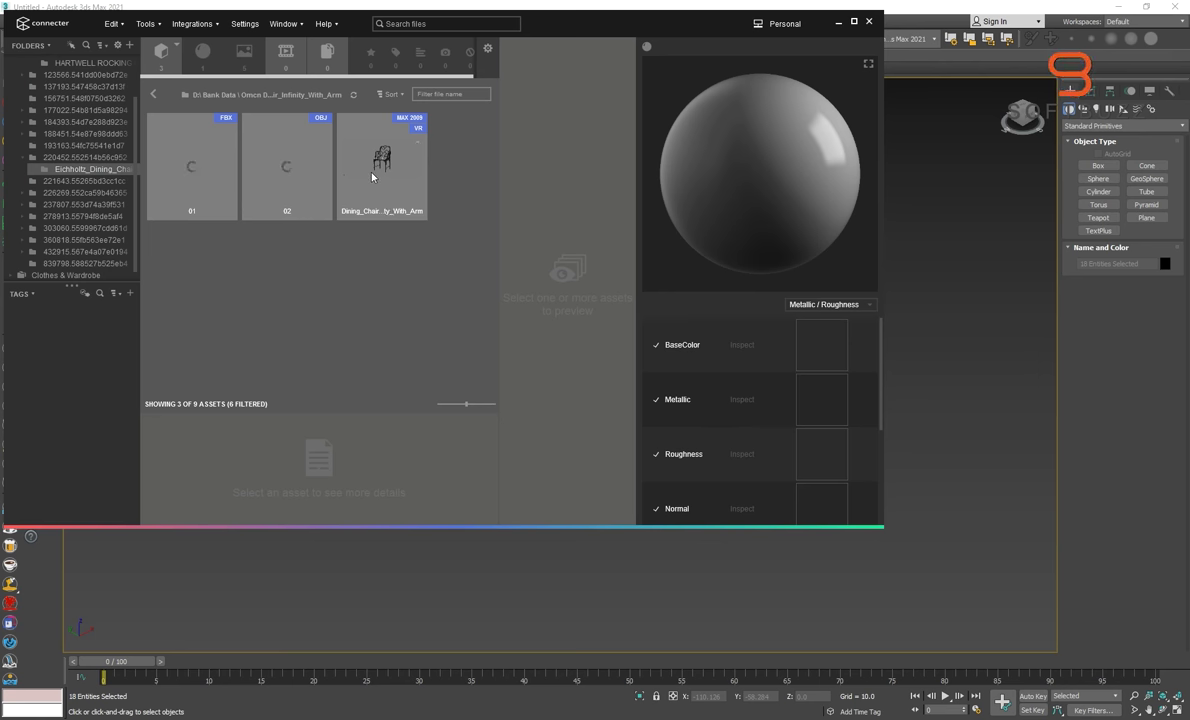
scroll(56, 186, "up", 2)
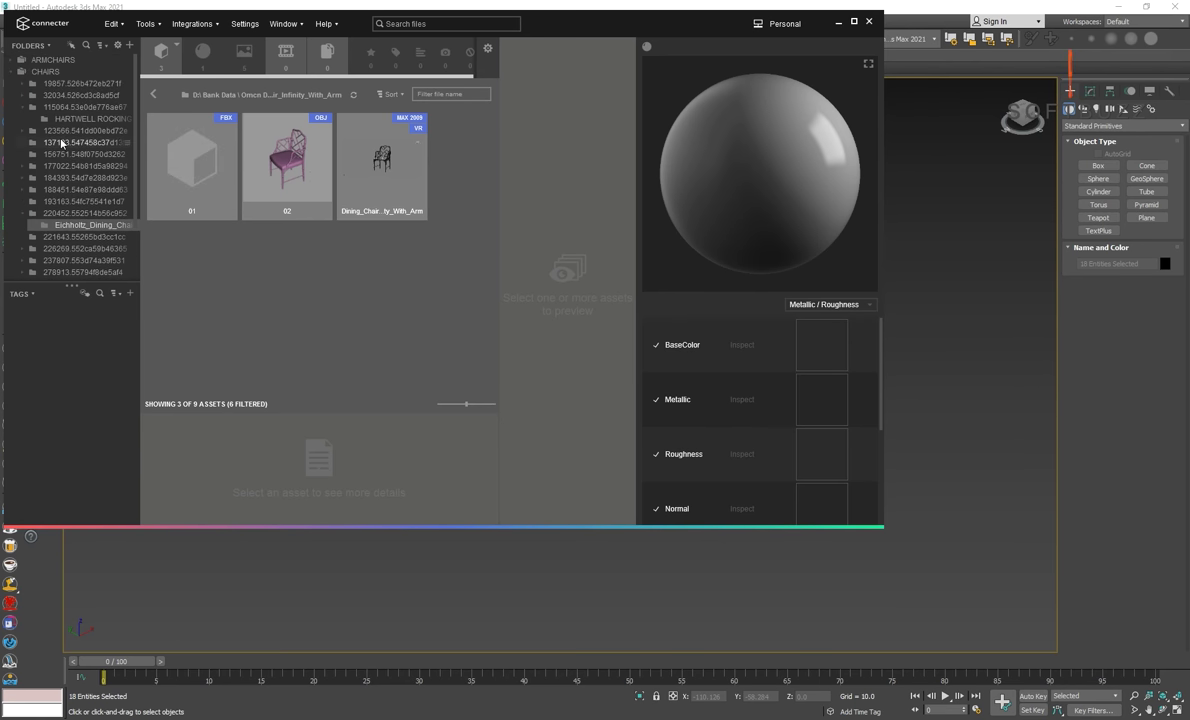
left_click(47, 107)
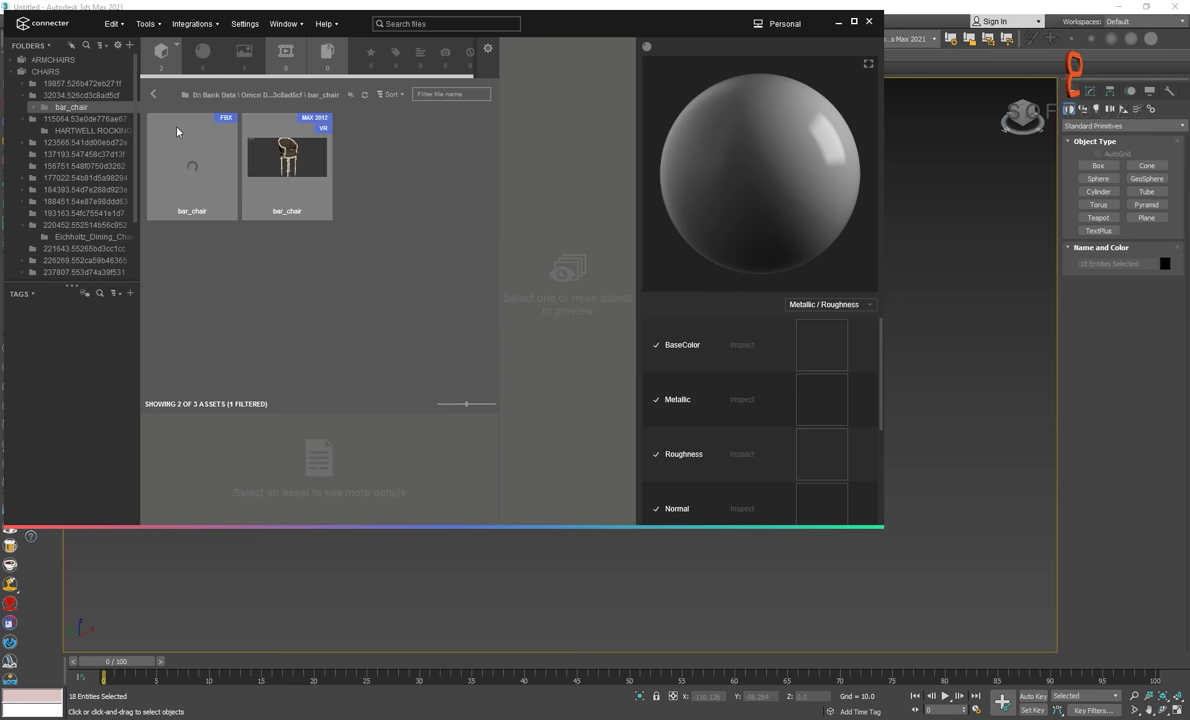
left_click_drag(285, 173, 942, 387)
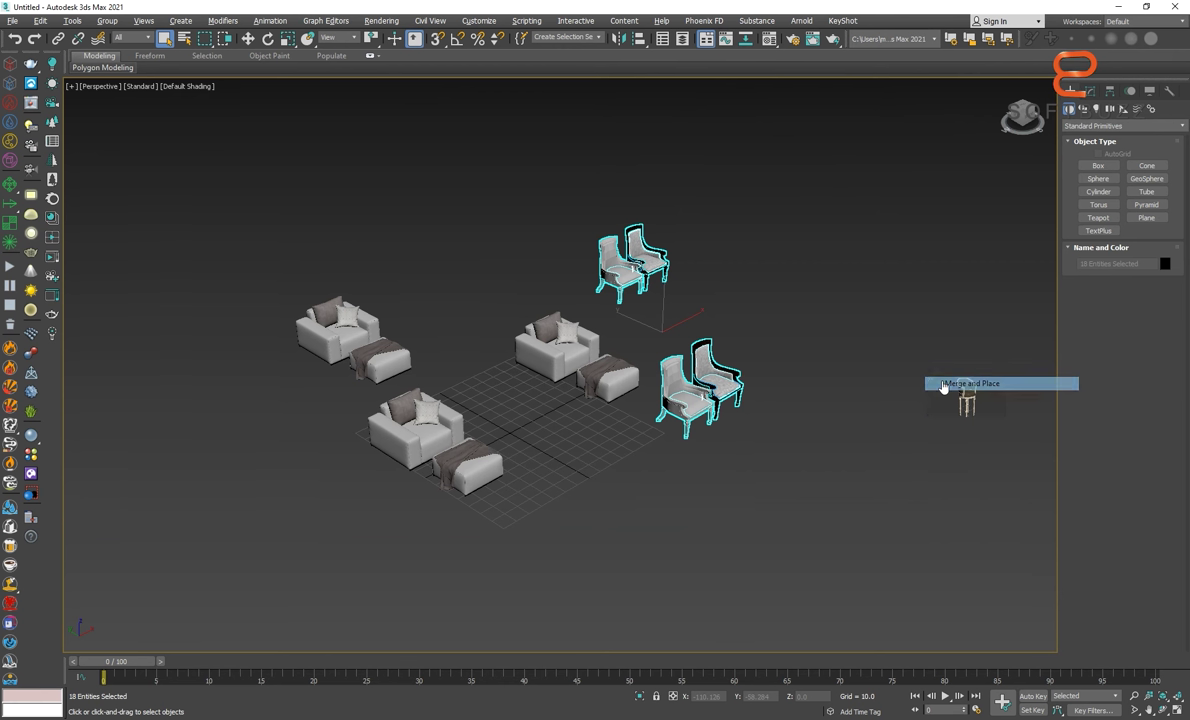
left_click(942, 384)
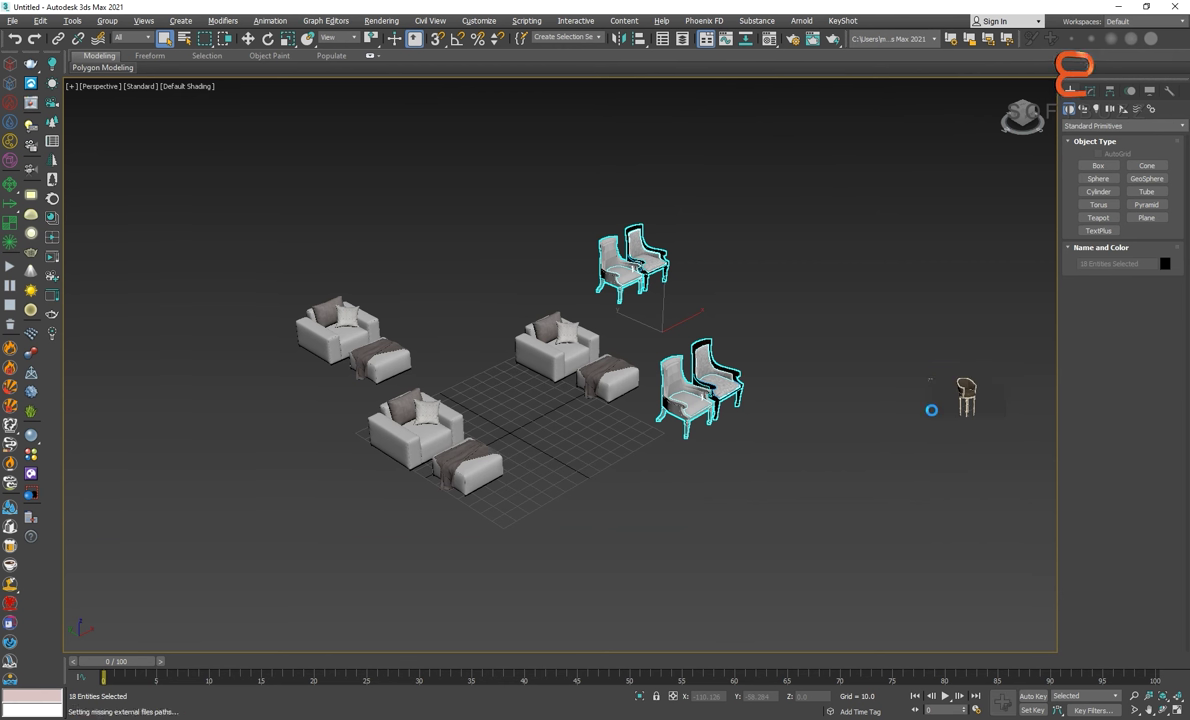
left_click(613, 478)
End bar chair placement, collapse CHAIRS, and browse the GFXnext (D:) drive to add a folder
right_click(661, 480)
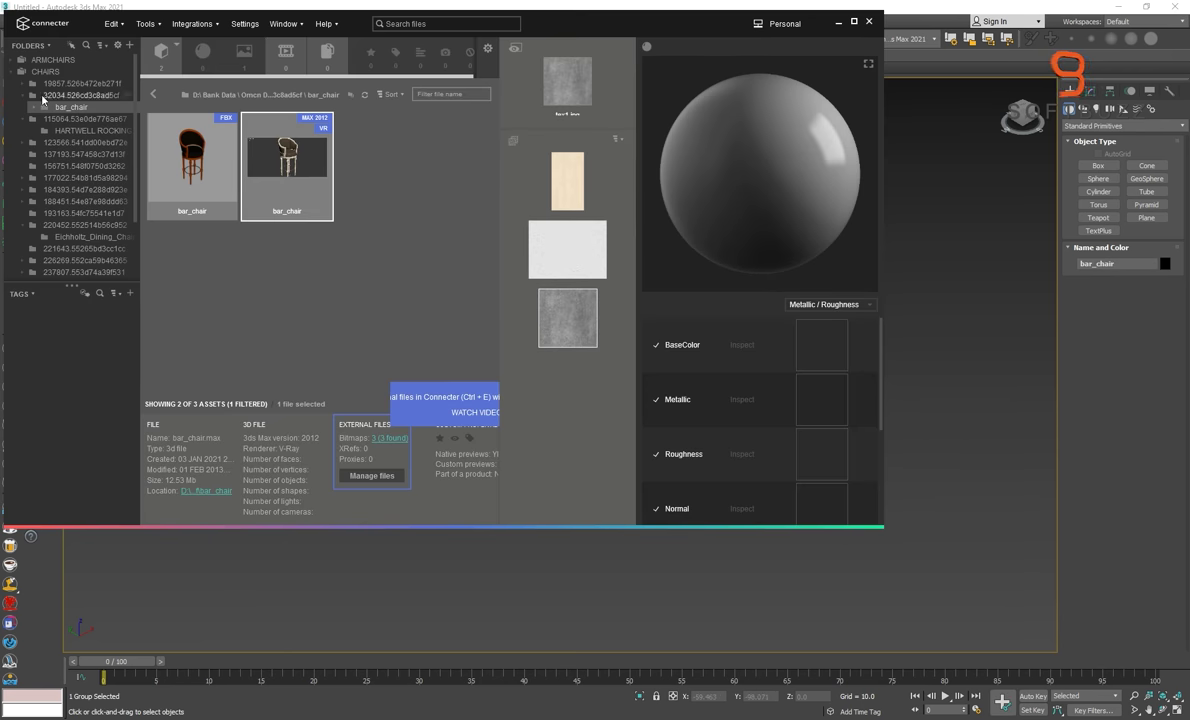
left_click(10, 72)
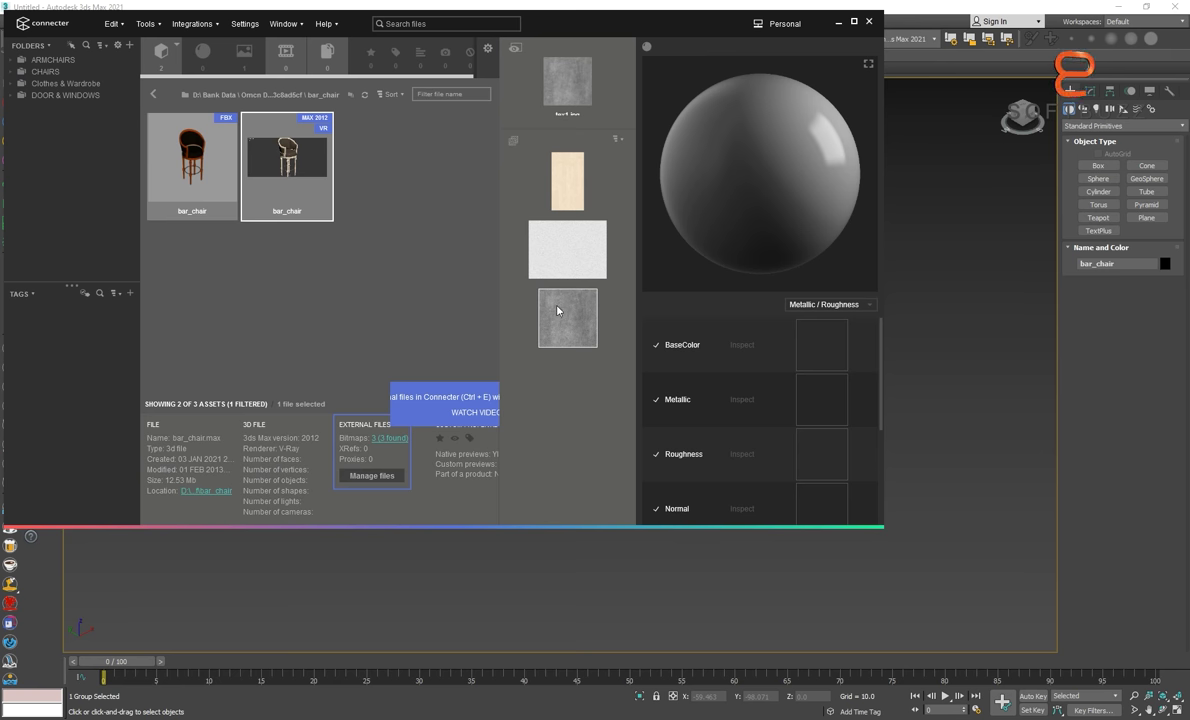
left_click(130, 46)
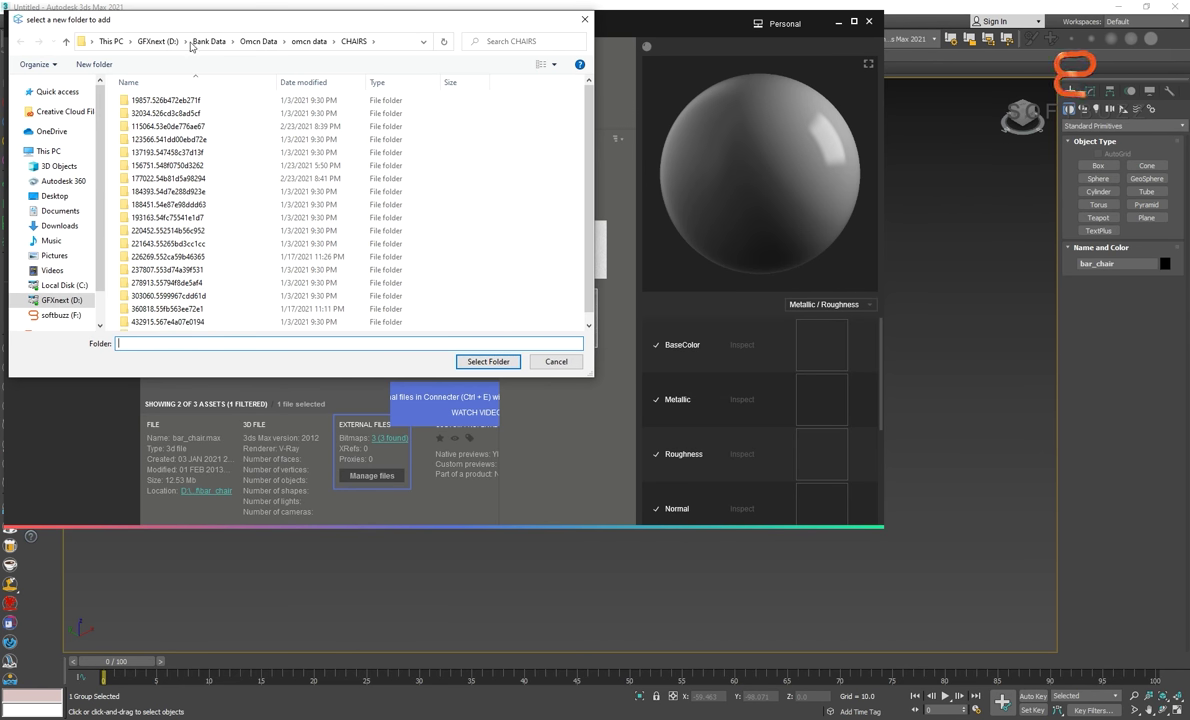
left_click(158, 41)
left_click(195, 133)
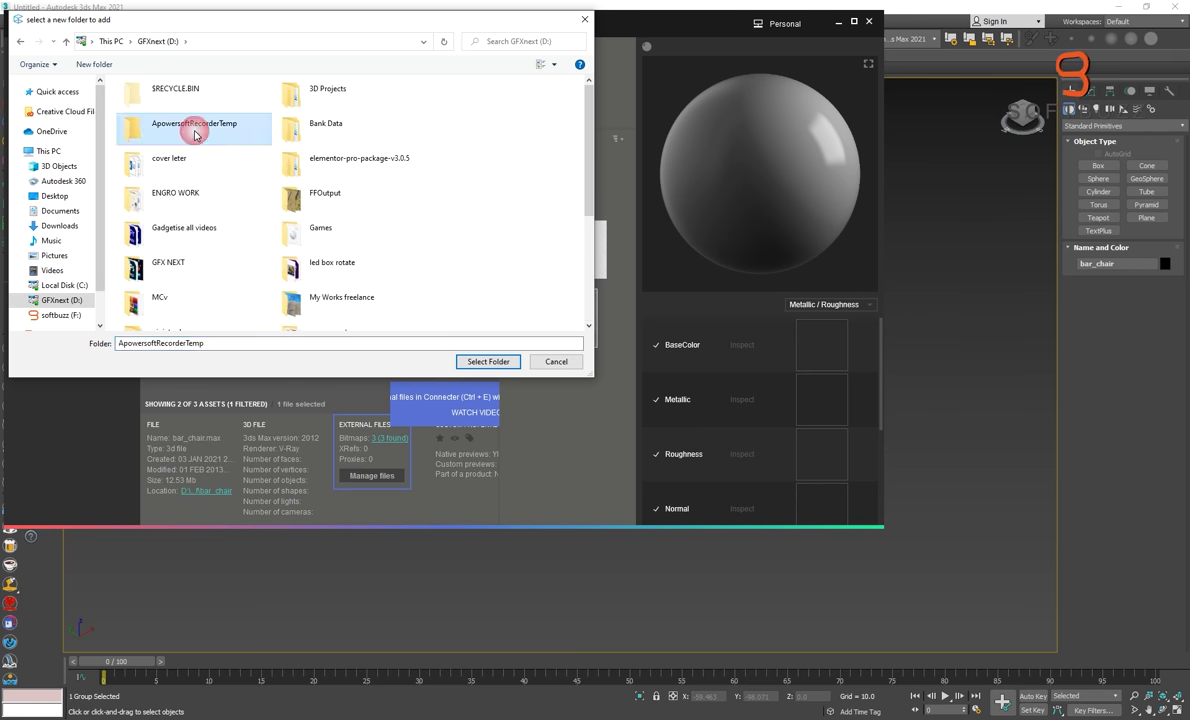
Select Texture adnan inside D:\Bank Data, add it to the library and open it
scroll(250, 200, "down", 3)
left_click(385, 295)
scroll(305, 295, "up", 3)
double_click(320, 125)
left_click(422, 290)
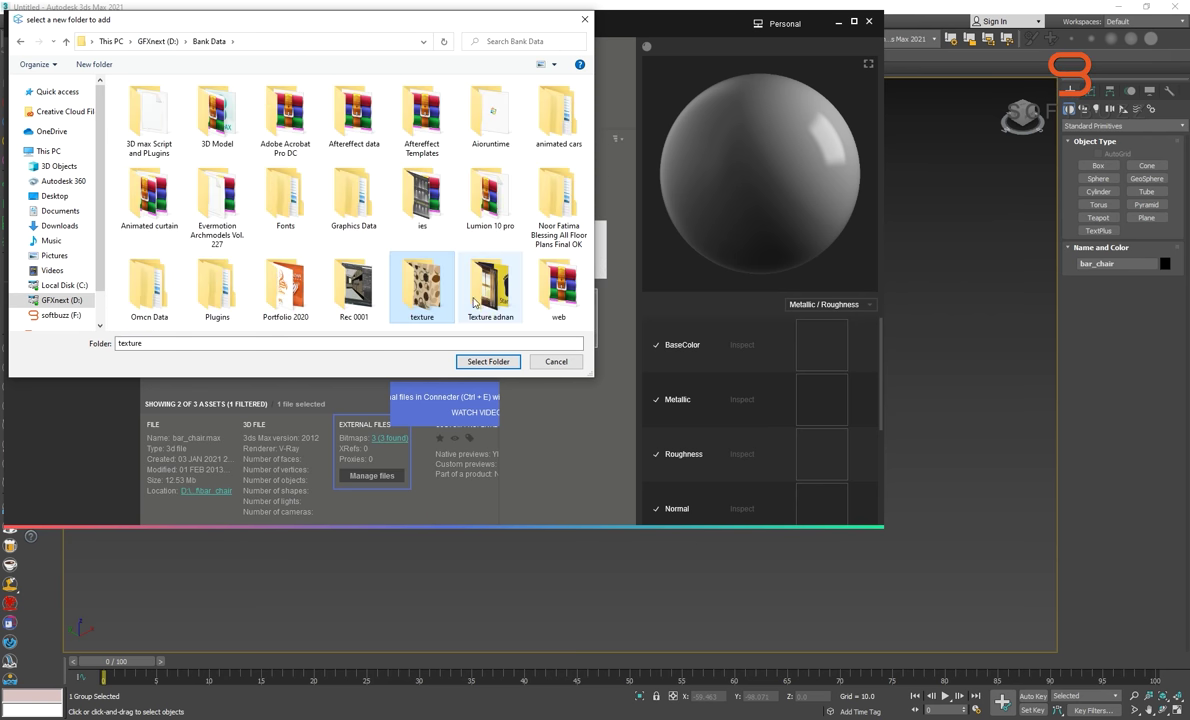
double_click(473, 290)
left_click(488, 361)
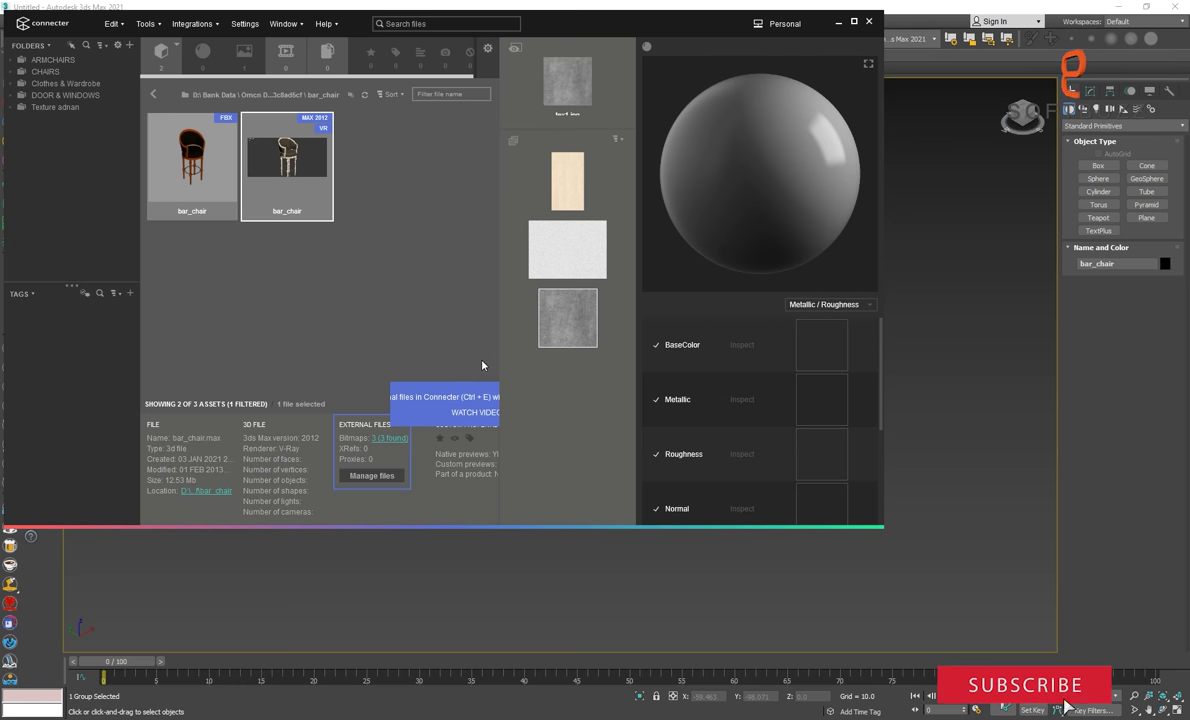
left_click(55, 107)
left_click(9, 107)
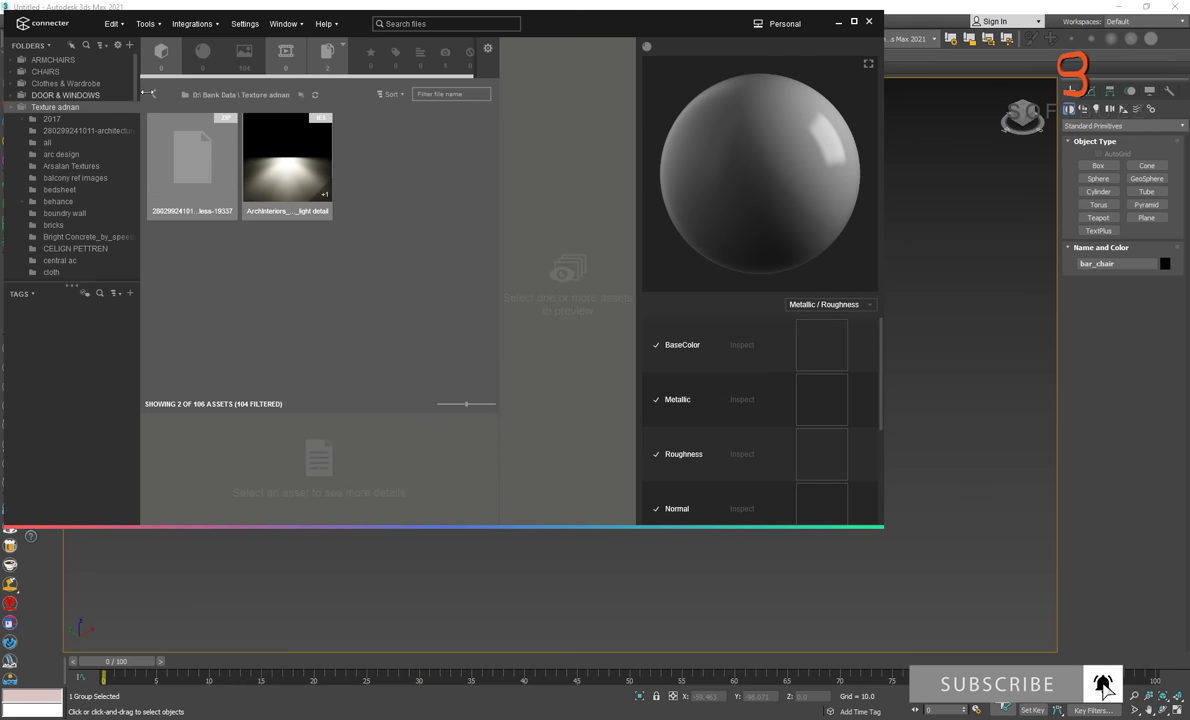
left_click(255, 60)
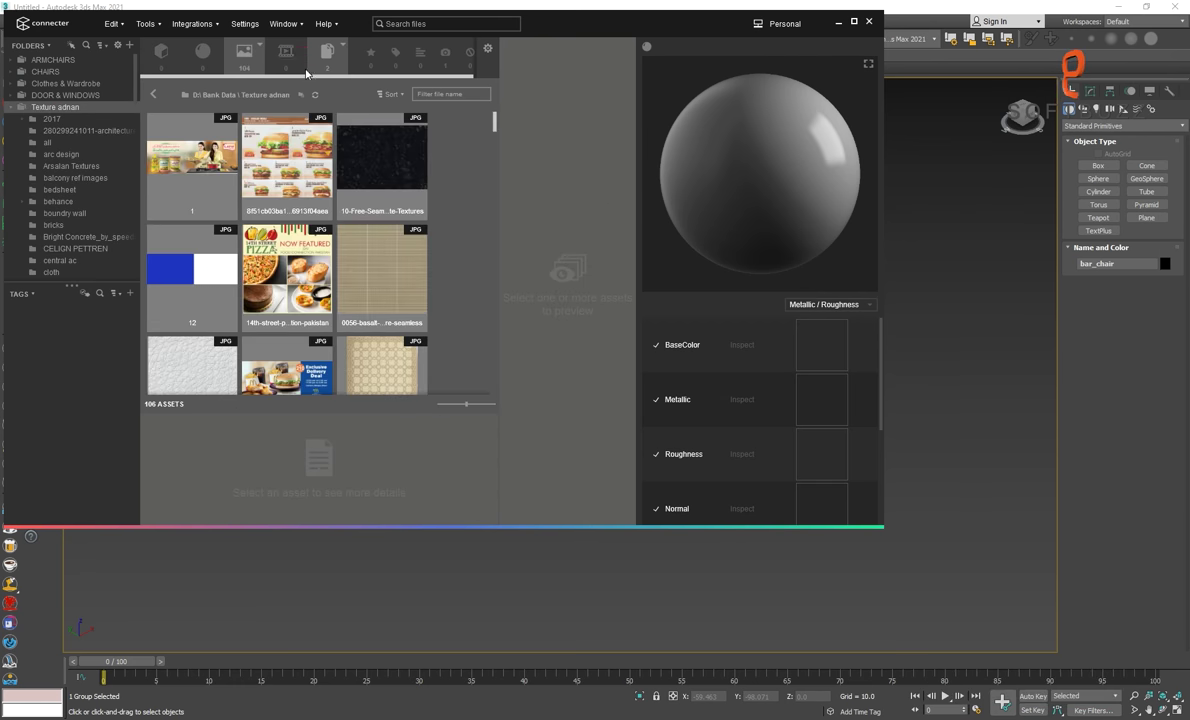
left_click_drag(495, 122, 494, 157)
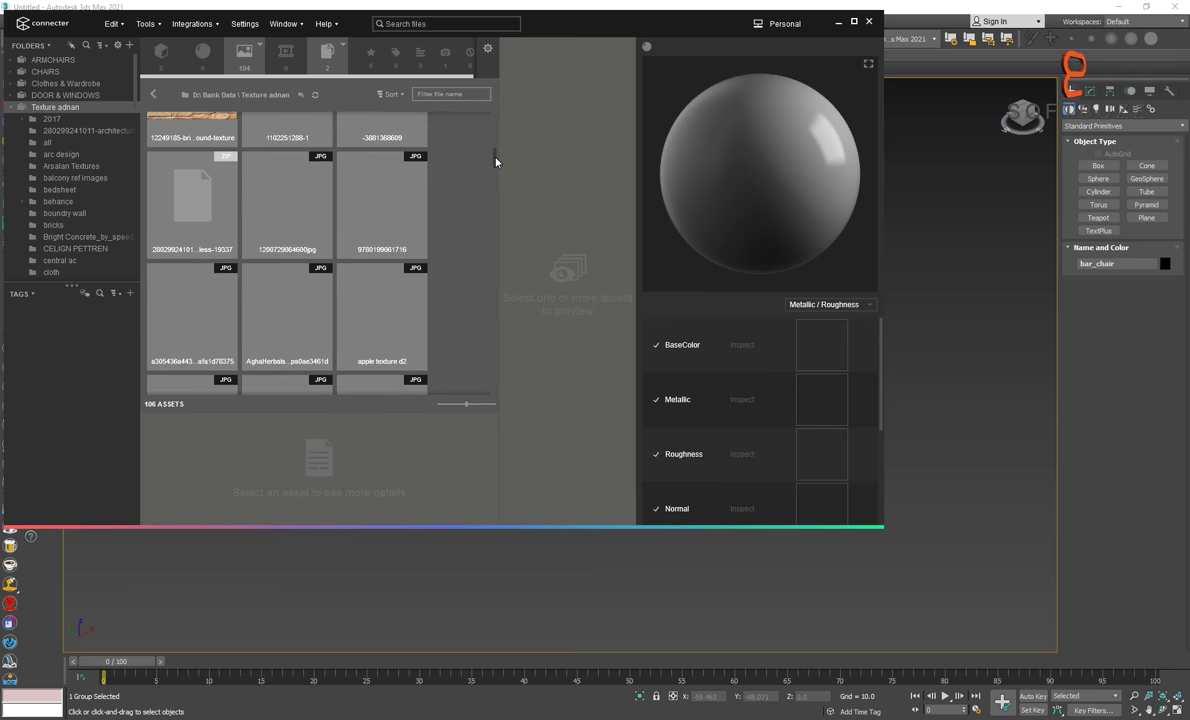
left_click(55, 131)
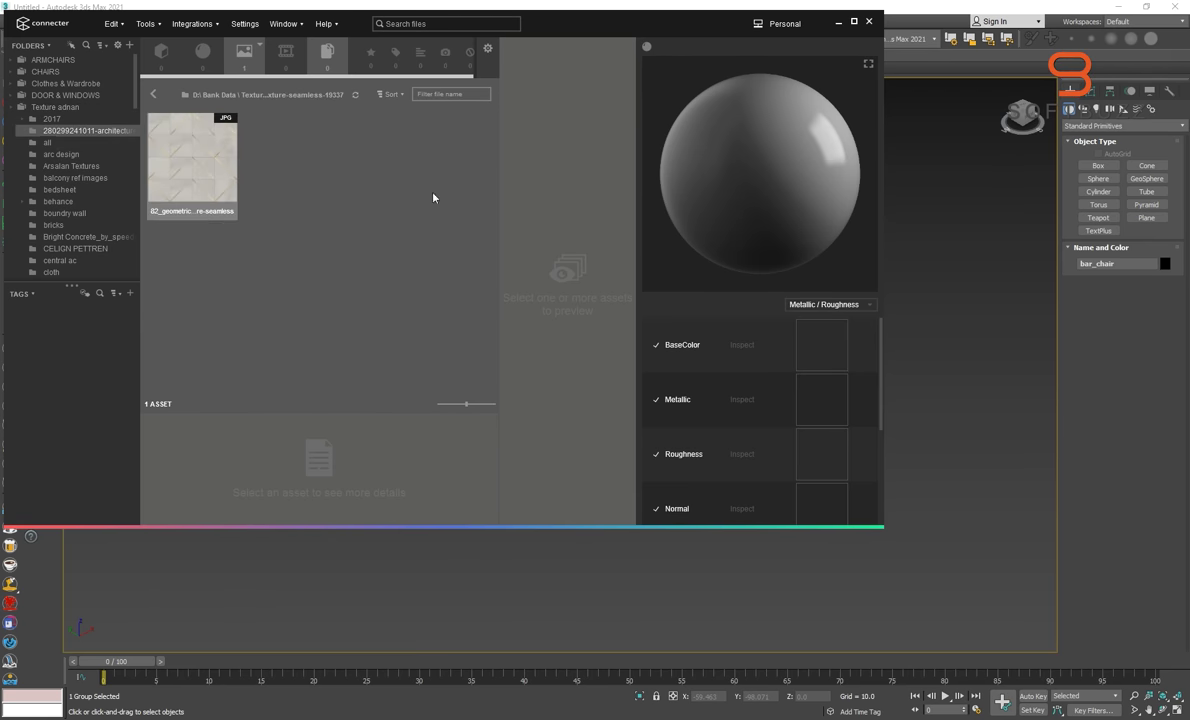
left_click(1098, 165)
left_click_drag(890, 343, 866, 401)
Finish the box at height 135.749, drag the 82_geometric seamless JPG onto it, and orbit to check
left_click(853, 231)
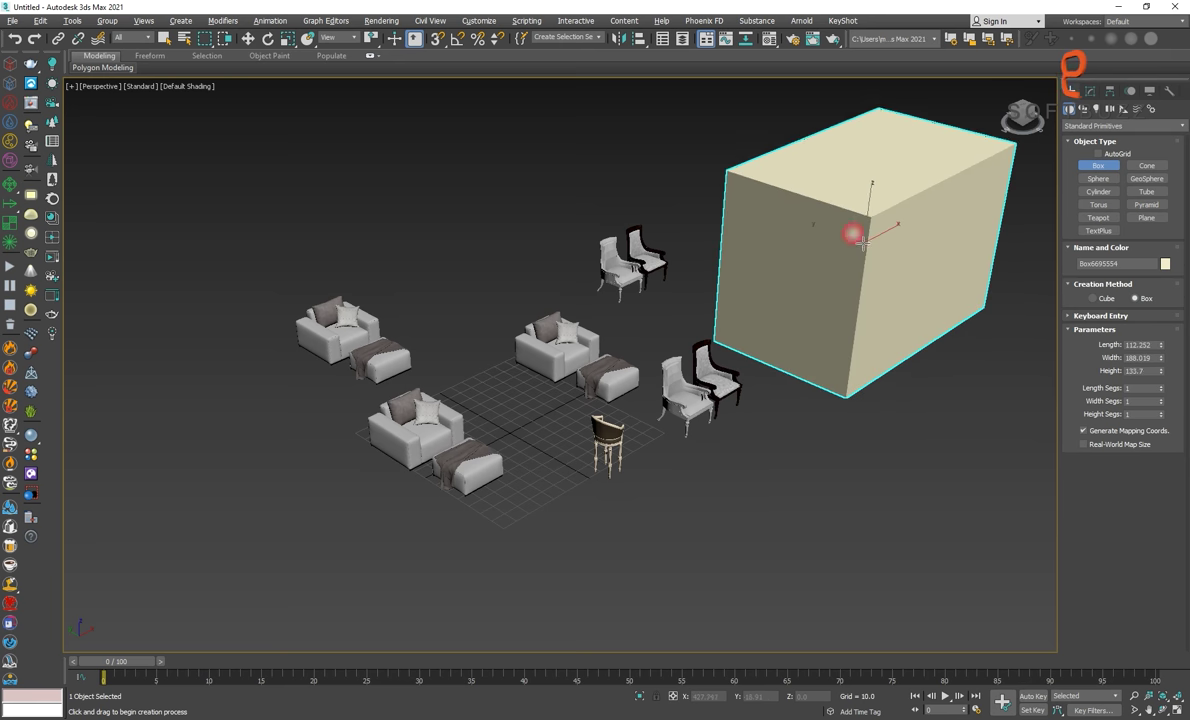
key("alt+Tab")
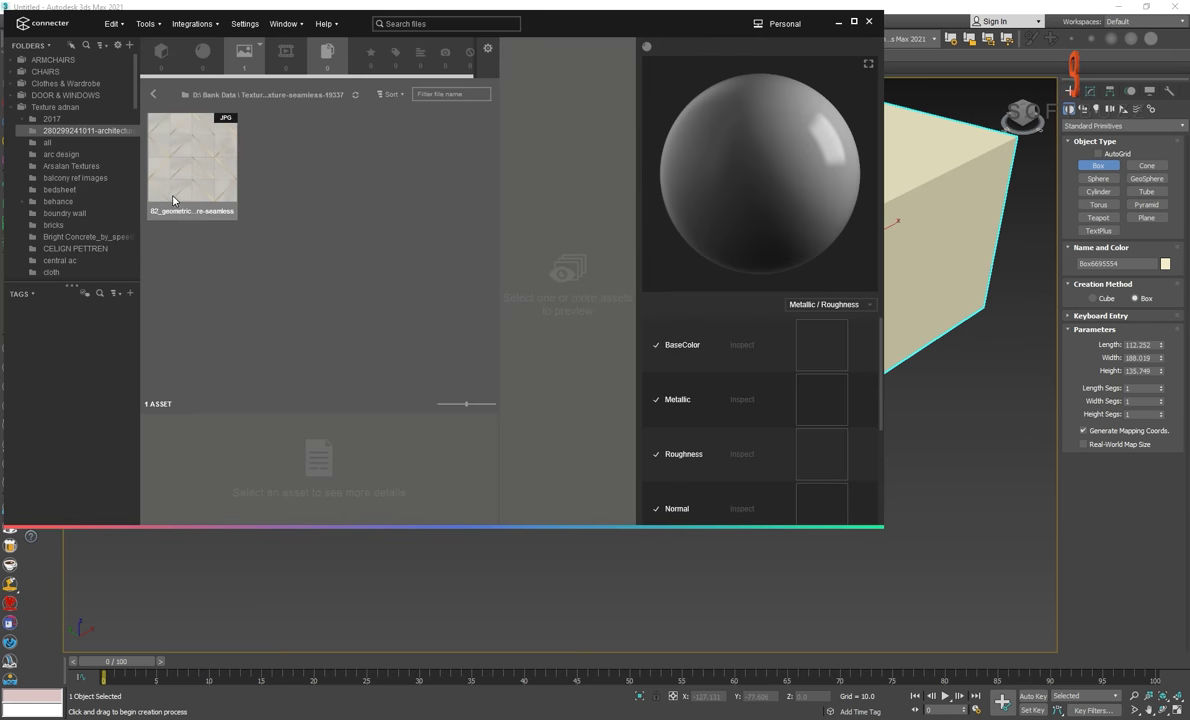
left_click_drag(172, 200, 925, 207)
scroll(921, 244, "down", 2)
scroll(930, 263, "down", 3)
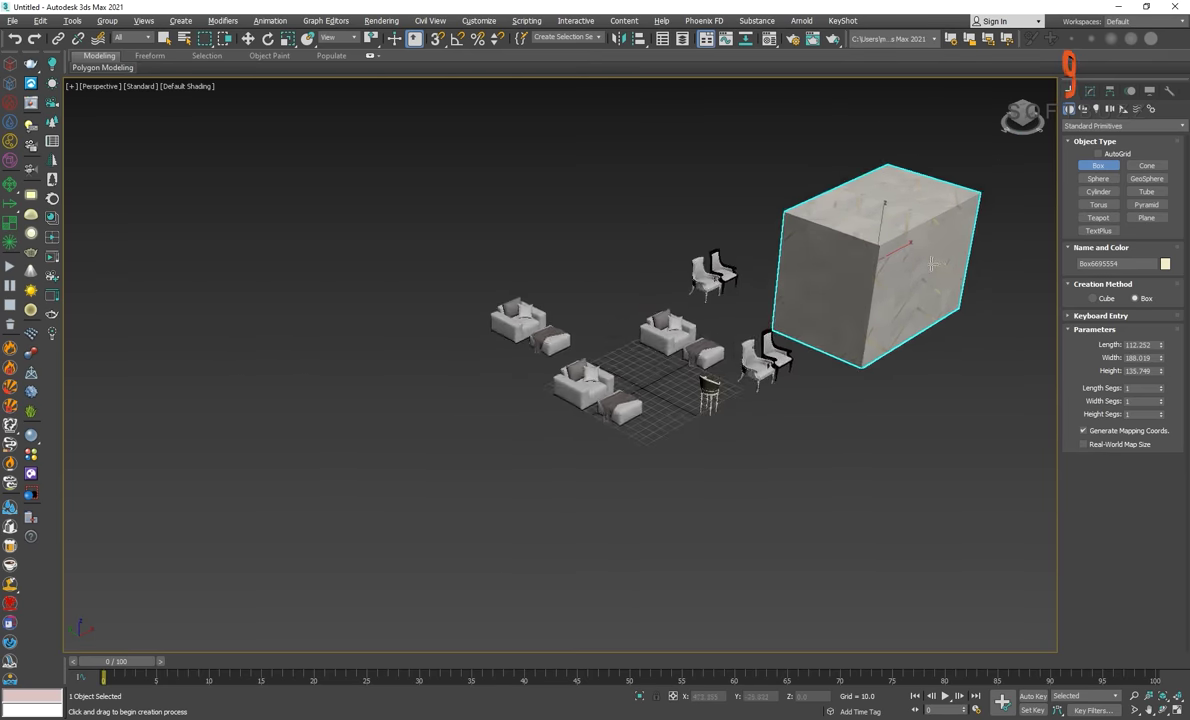
middle_click_drag(930, 263, 846, 431, "alt")
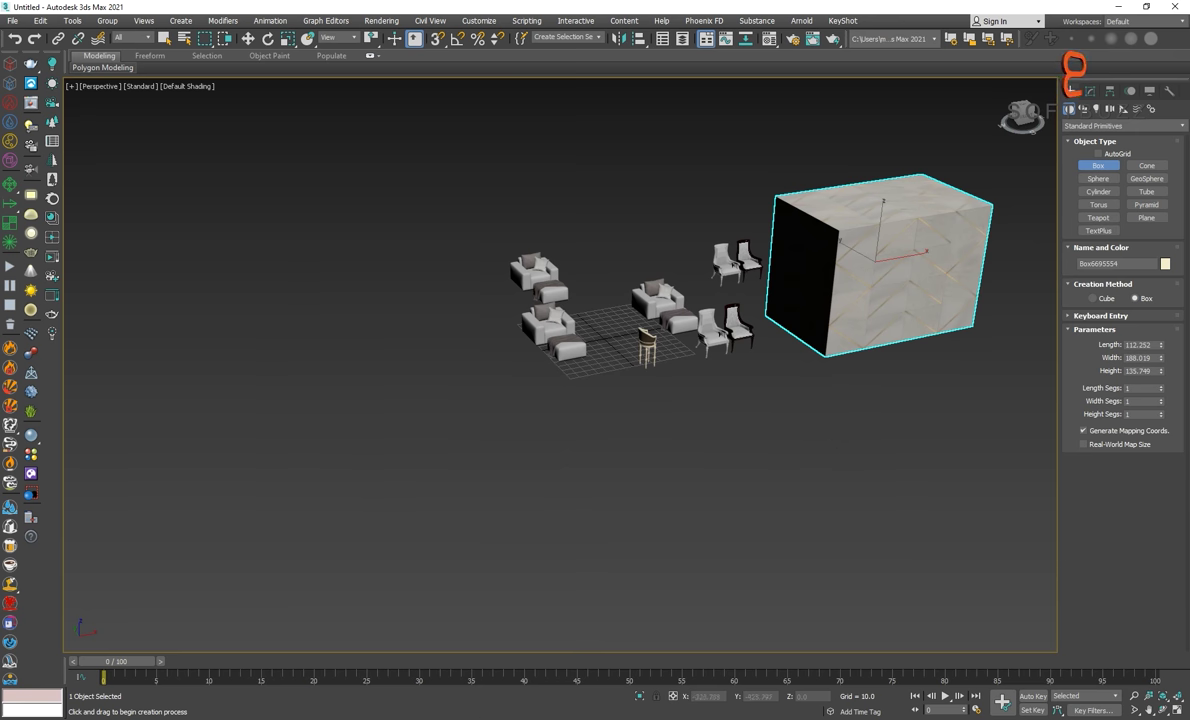
key("alt+Tab")
Apply progetti-case_03.jpg to the box, then the blue Nouveau damask from the bedsheet folder
left_click_drag(363, 359, 925, 300)
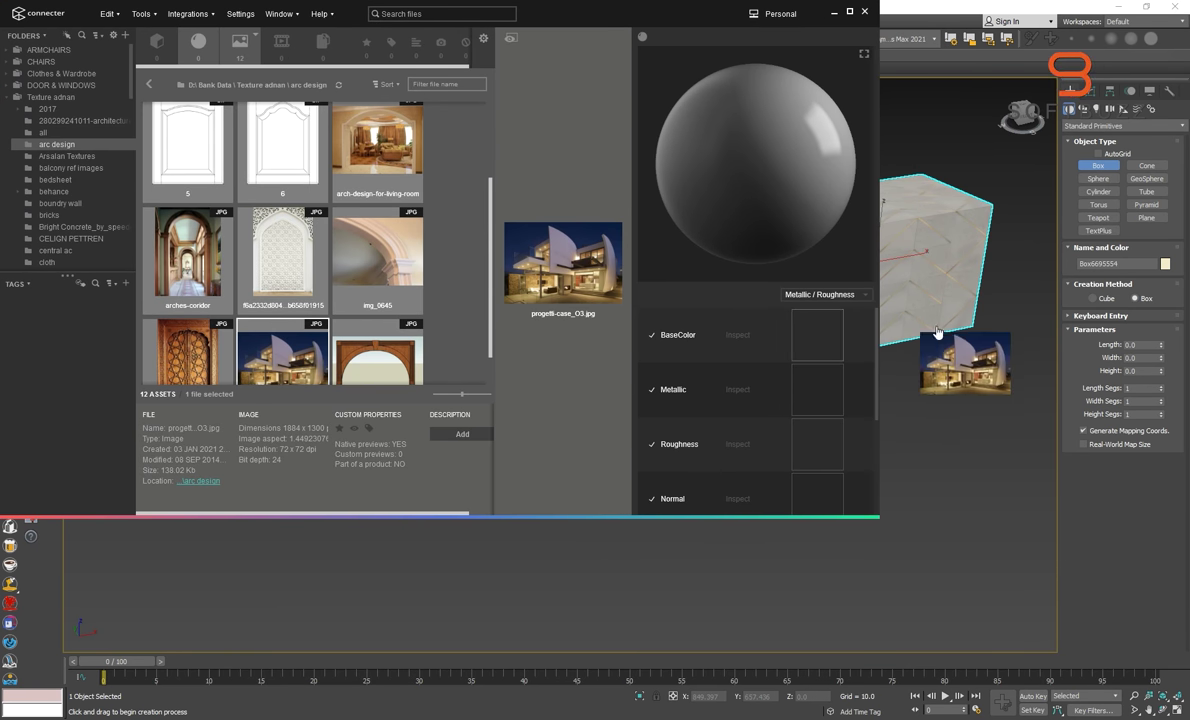
scroll(744, 497, "down", 3)
scroll(744, 497, "down", 1)
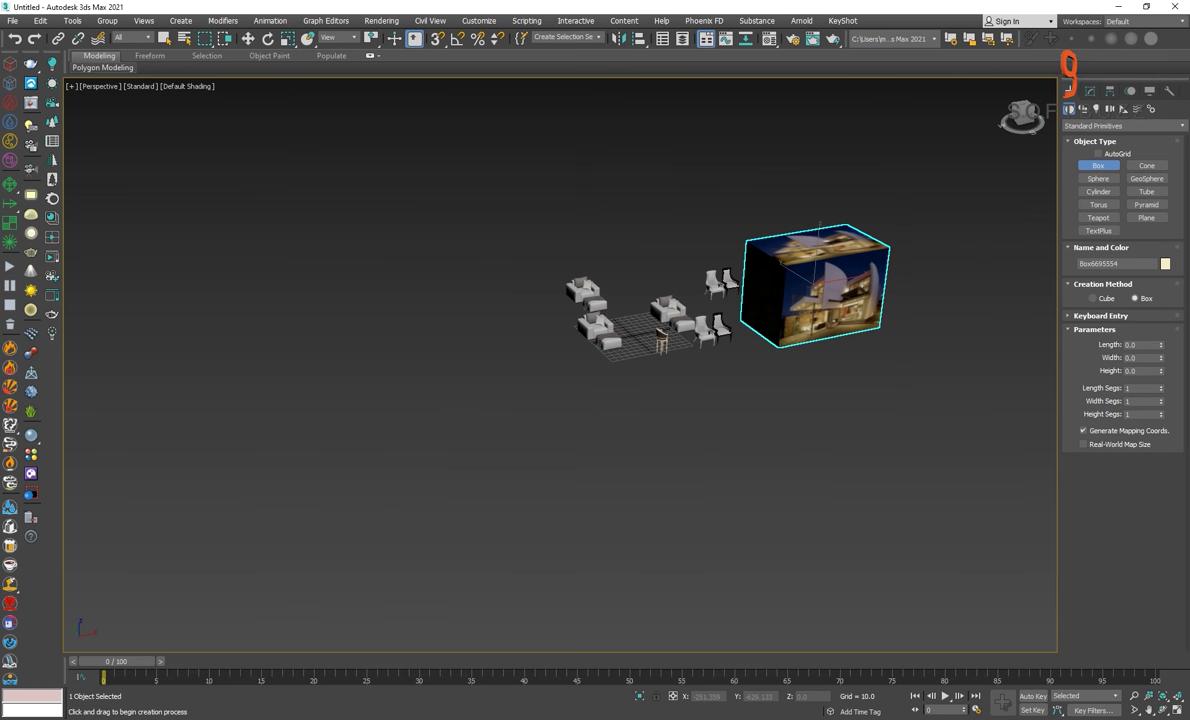
left_click(438, 565)
left_click(60, 180)
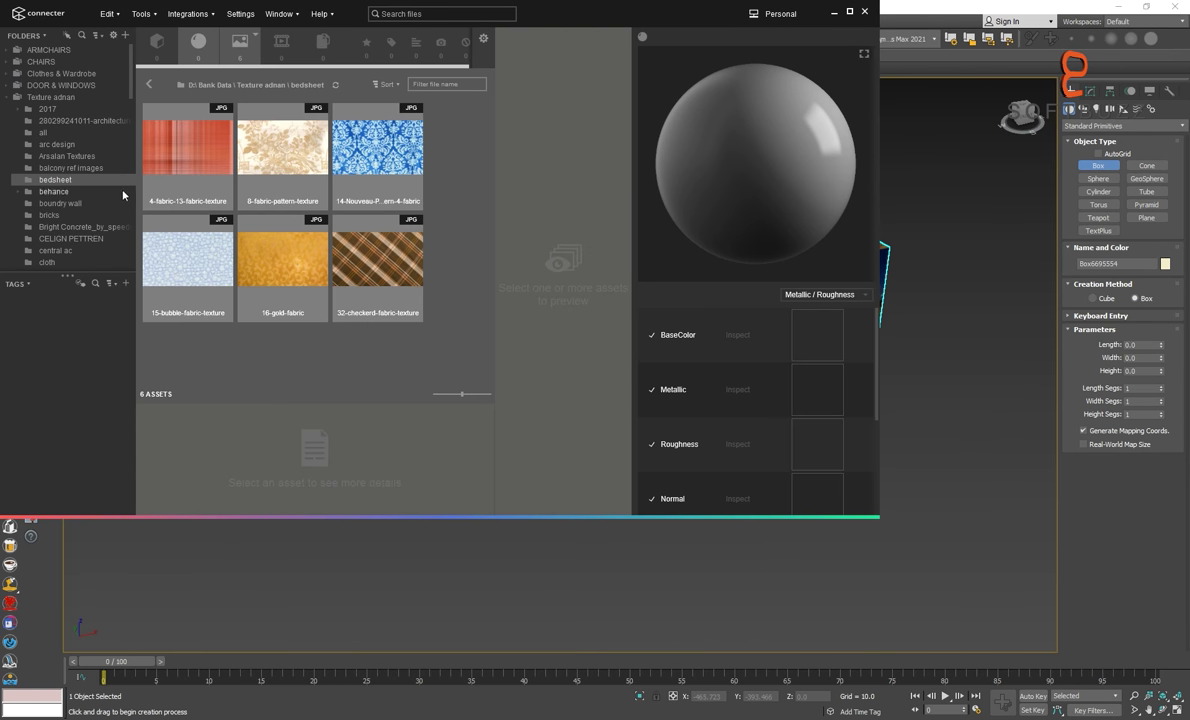
left_click_drag(380, 166, 860, 260)
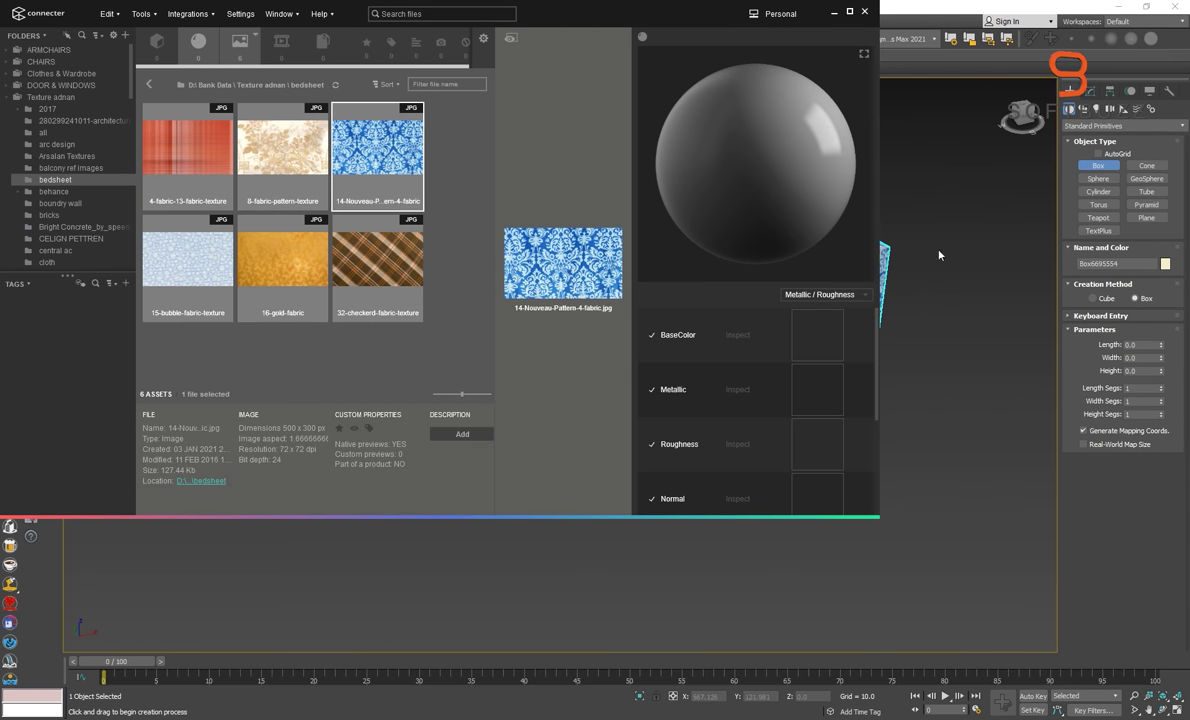